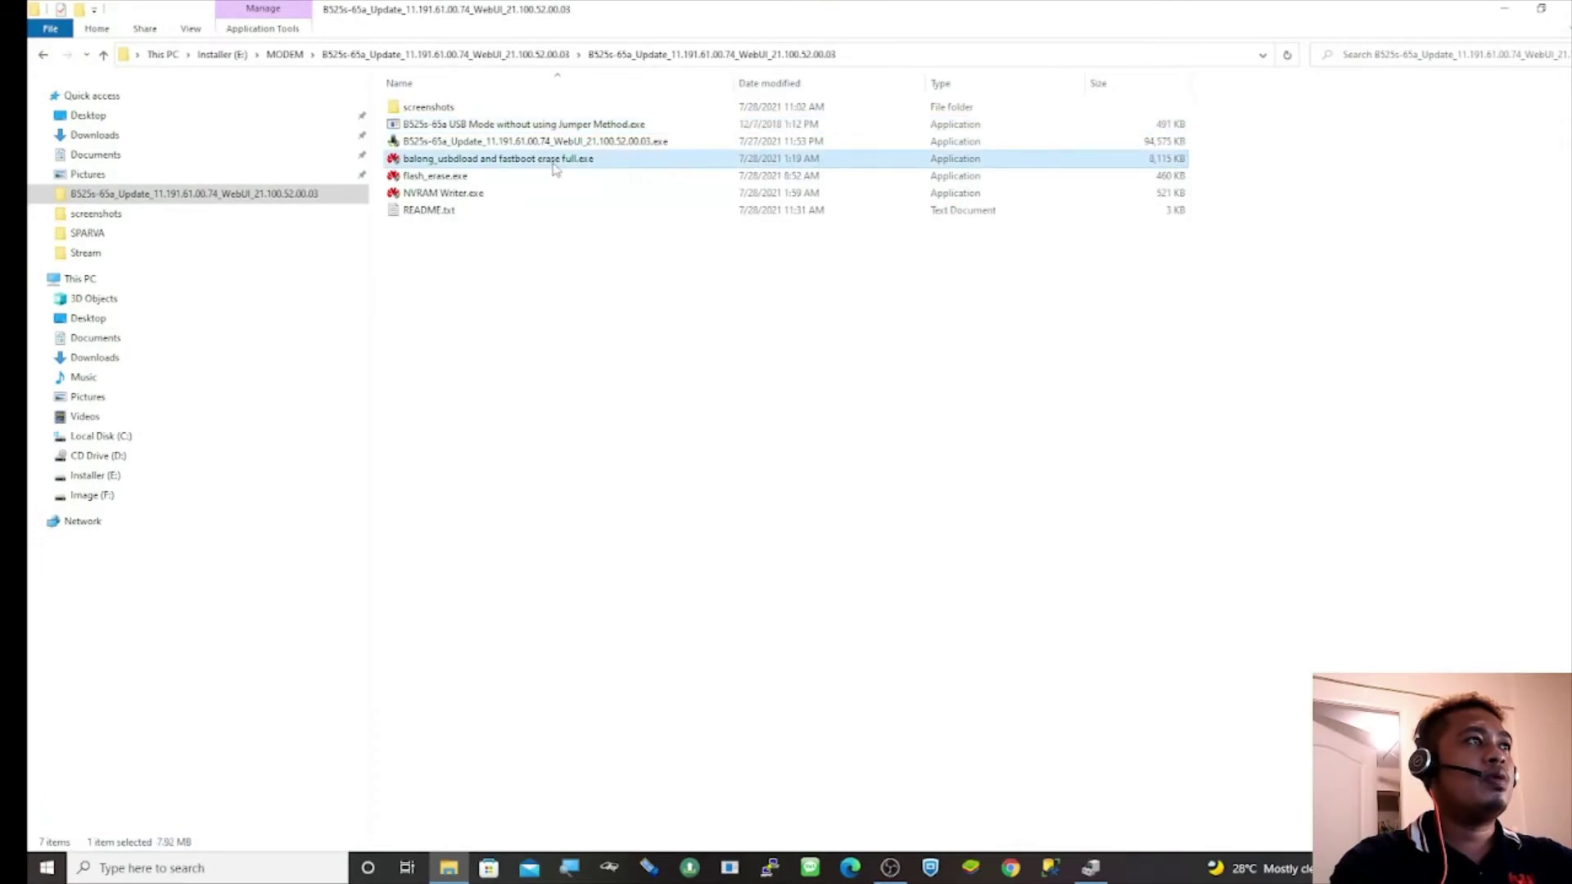
Step: Run balong_usbdload and fastboot erase full.exe as administrator, keeping Device Manager visible beside its console
{"action": "right_click", "coordinate": [554, 166]}
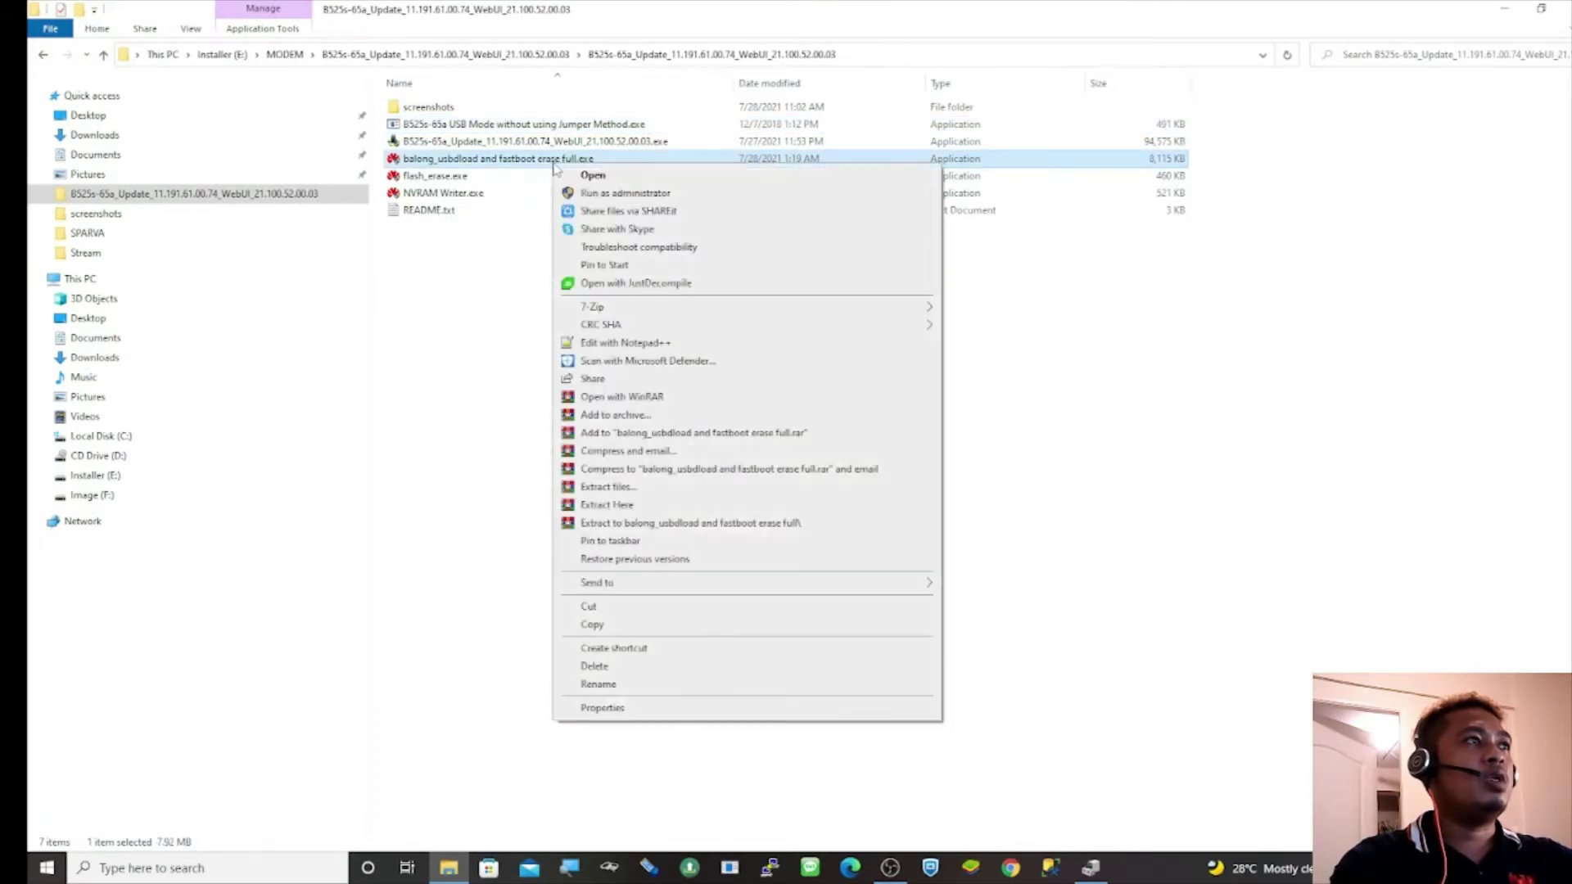
{"action": "left_click", "coordinate": [590, 195]}
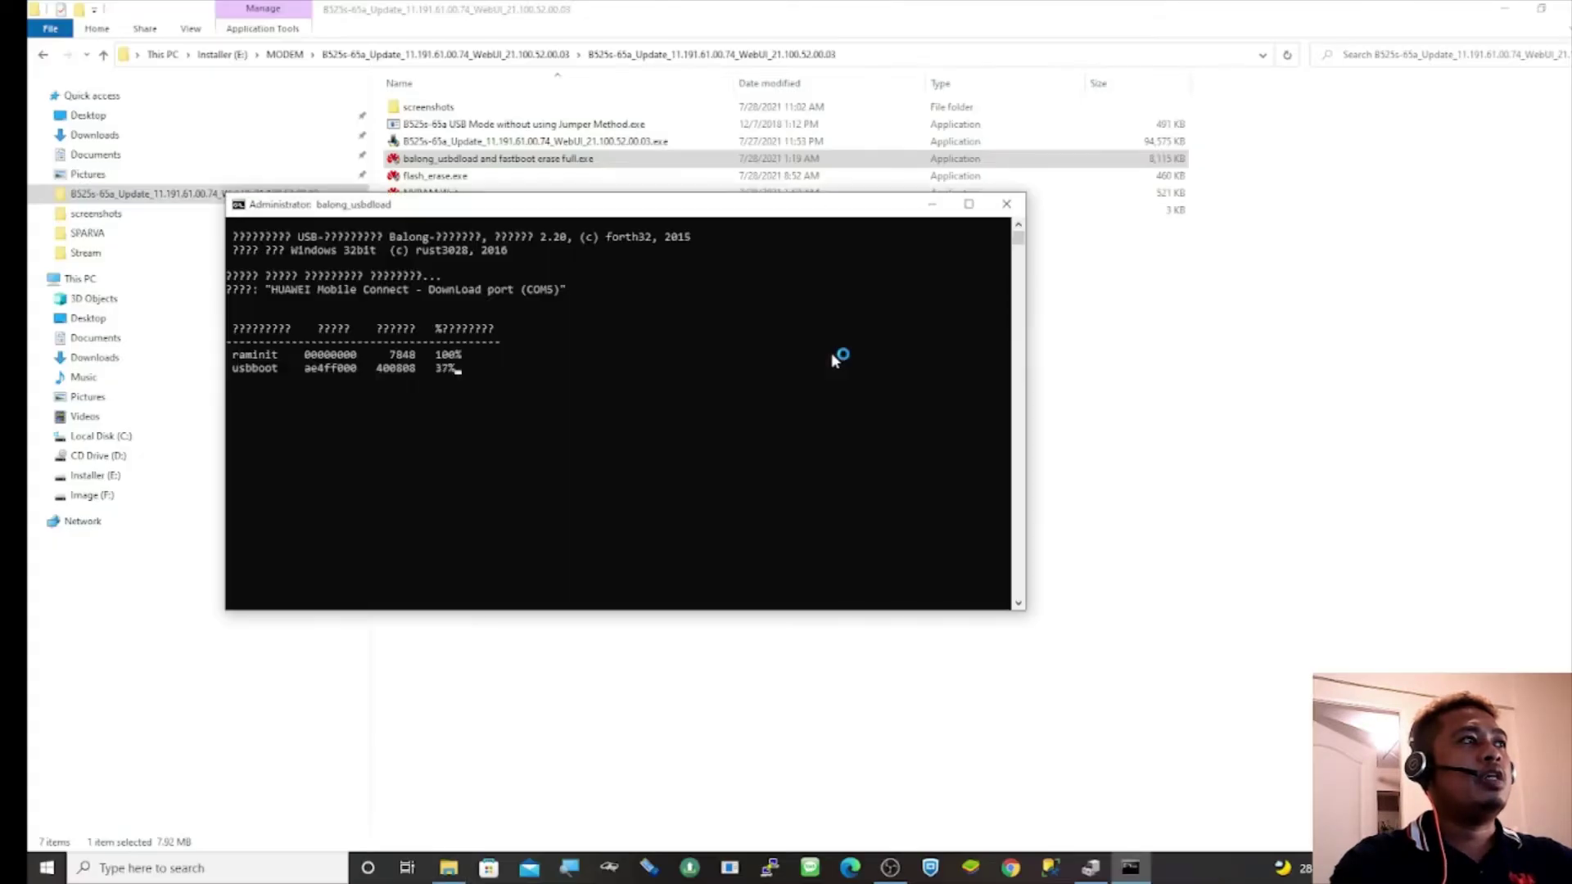
{"action": "left_click_drag", "start_coordinate": [646, 204], "coordinate": [1114, 112]}
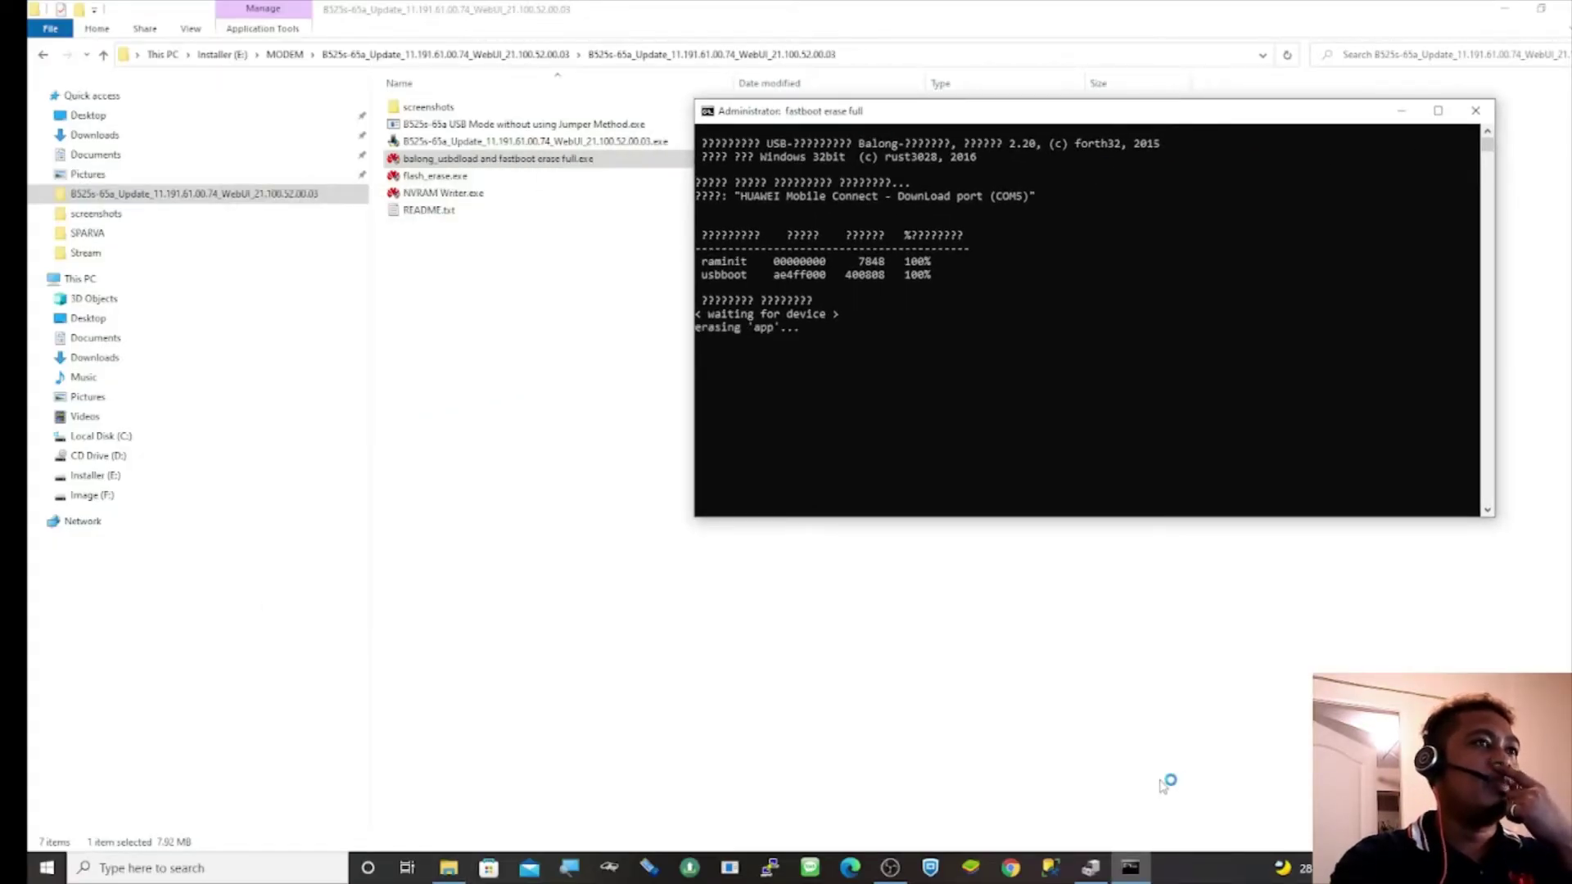
{"action": "left_click", "coordinate": [1090, 868]}
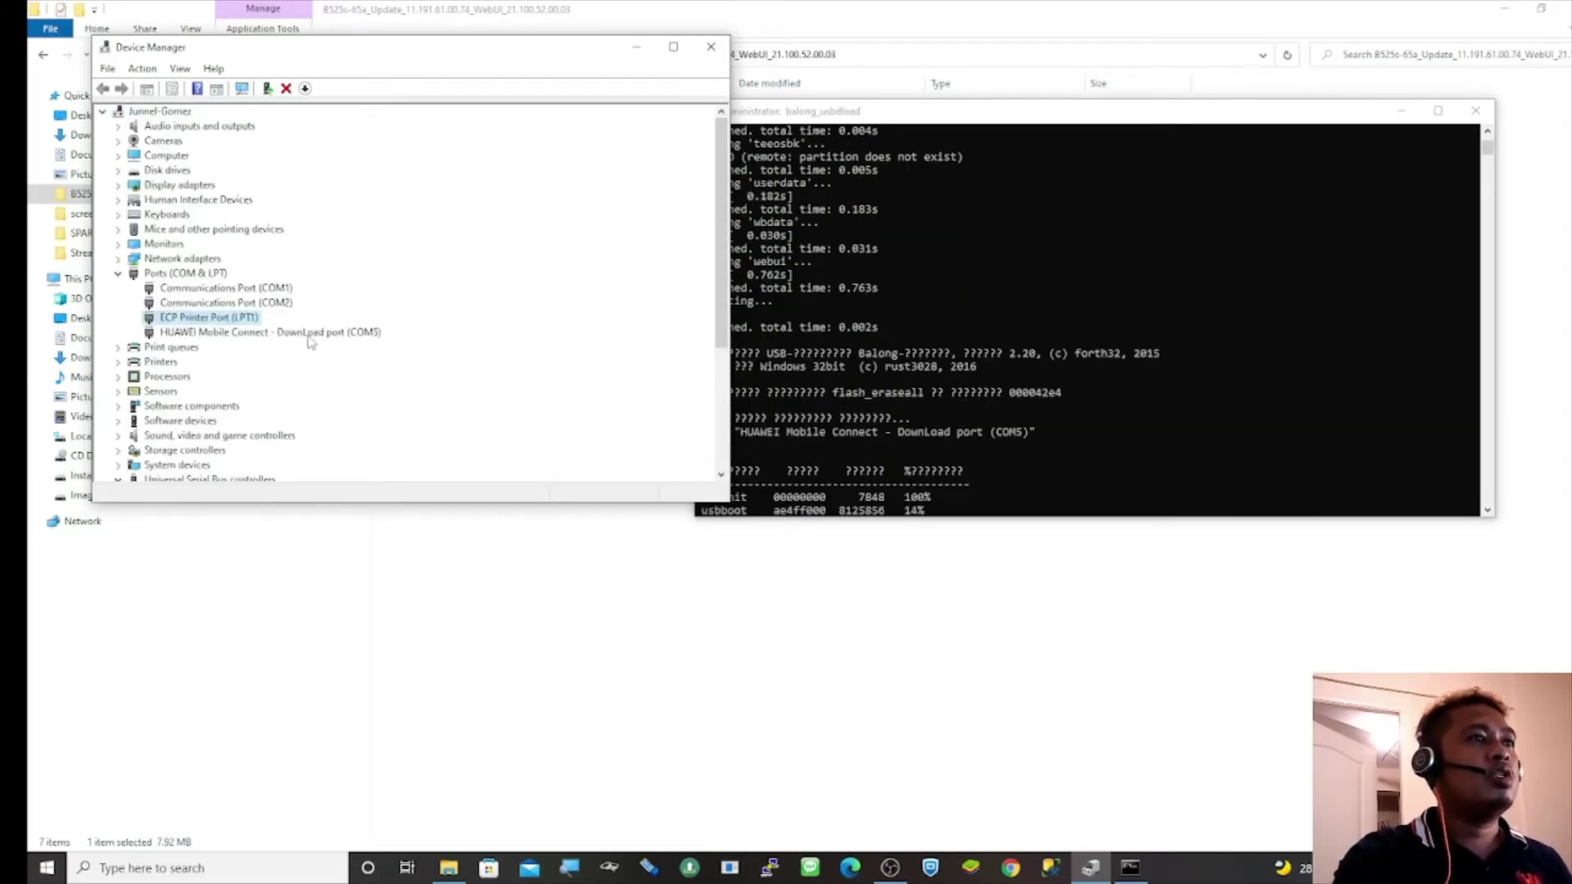
Step: Watch the modem reappear as HUAWEI Mobile Connect 3G ports, then close the finished erase console
{"action": "left_click_drag", "start_coordinate": [1001, 116], "coordinate": [1068, 73]}
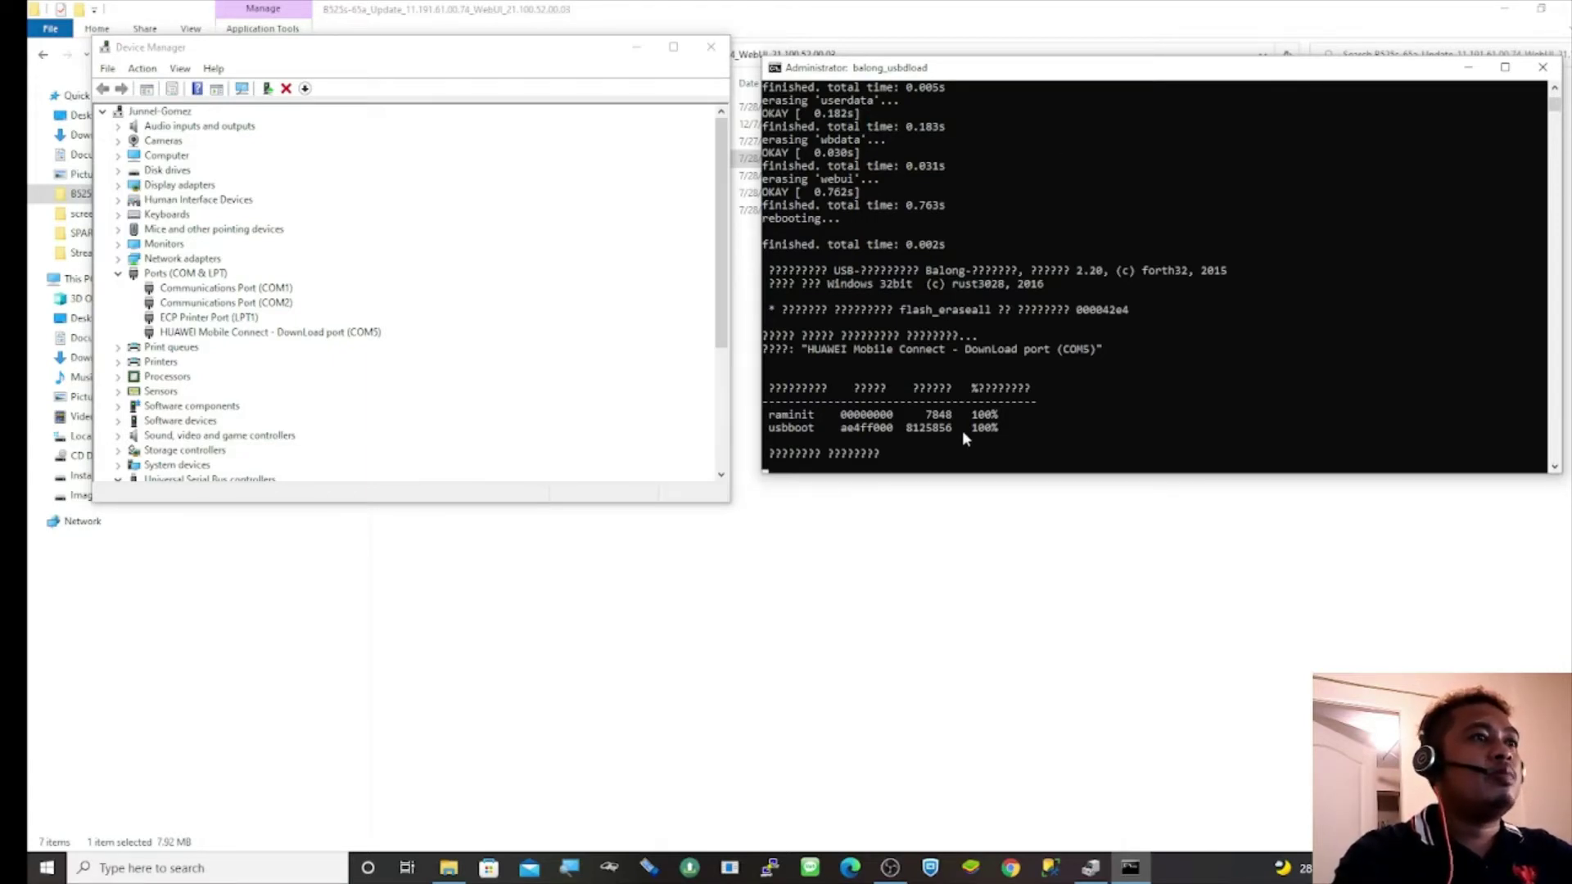
{"action": "left_click", "coordinate": [901, 453]}
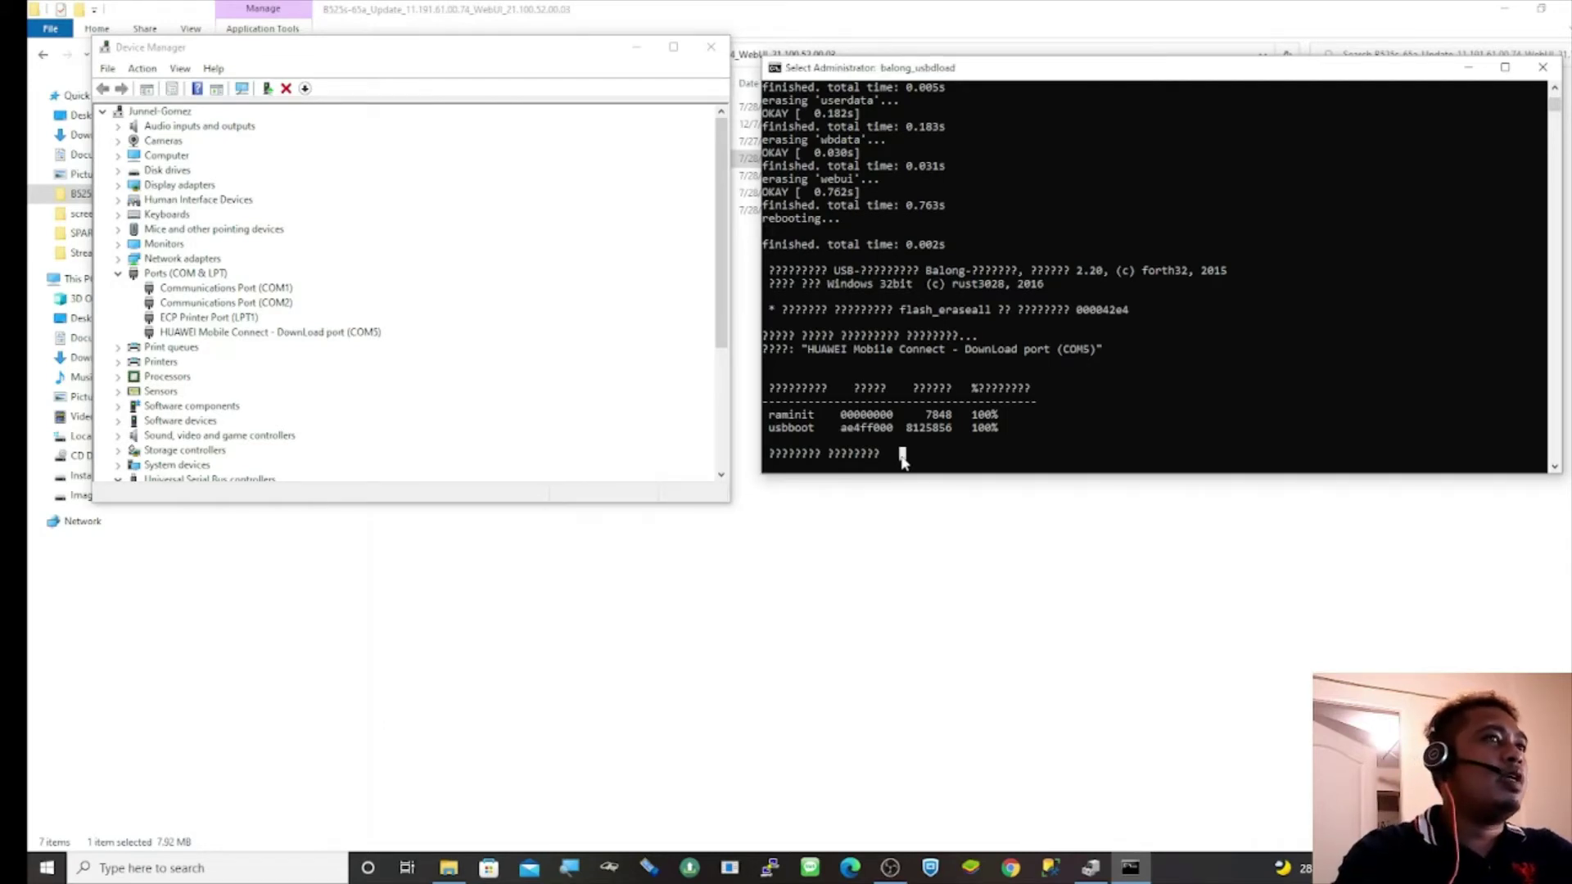
{"action": "scroll", "coordinate": [924, 457], "scroll_direction": "down", "scroll_amount": 1}
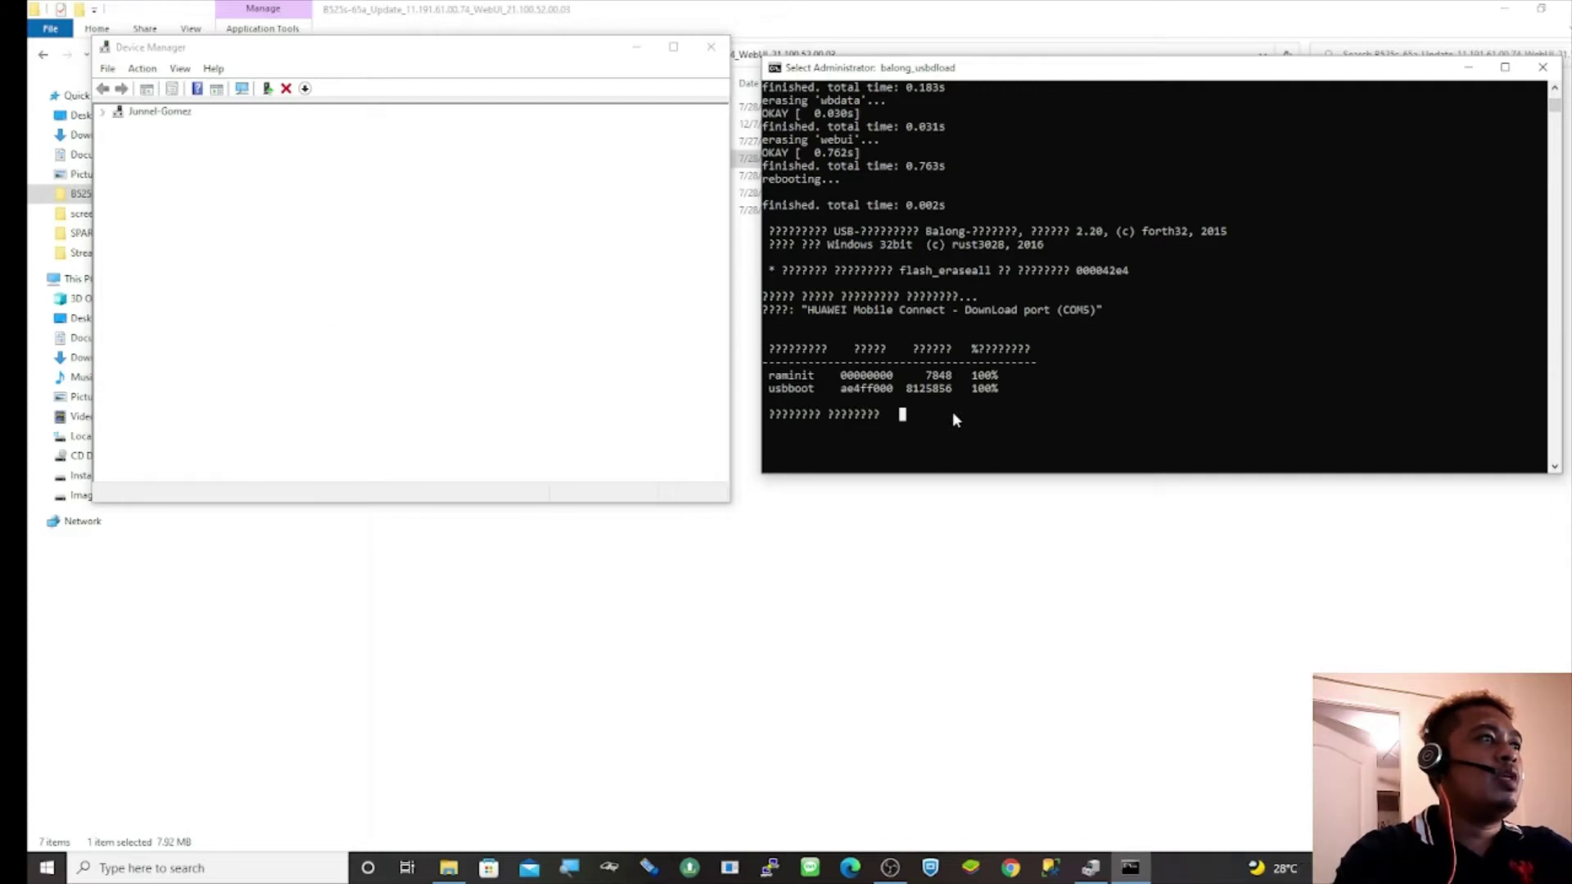
{"action": "left_click", "coordinate": [948, 426]}
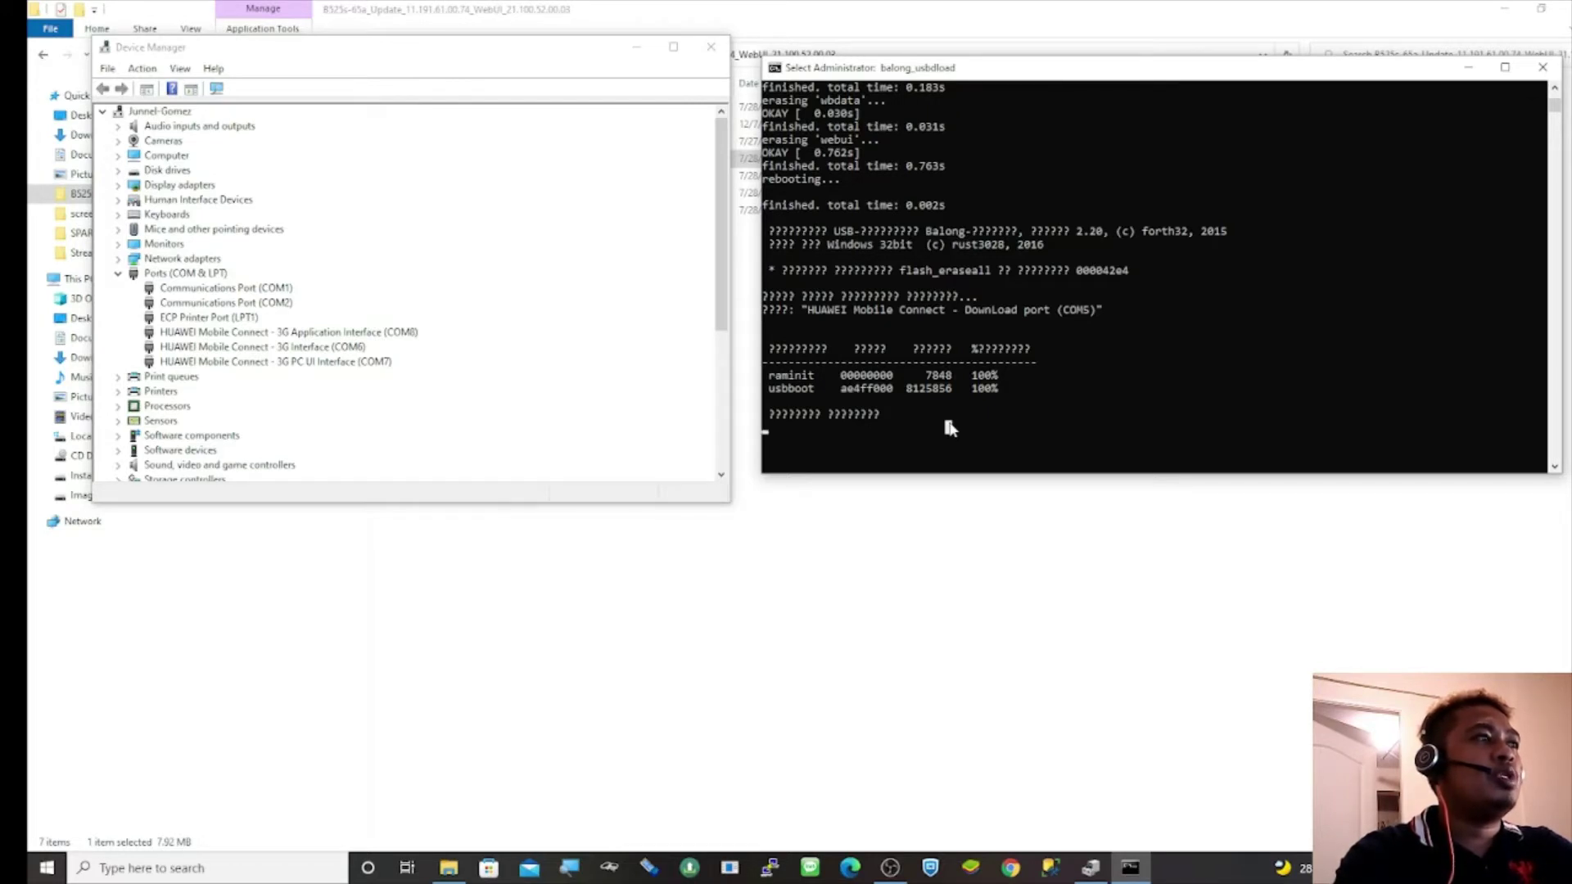
{"action": "right_click", "coordinate": [950, 424]}
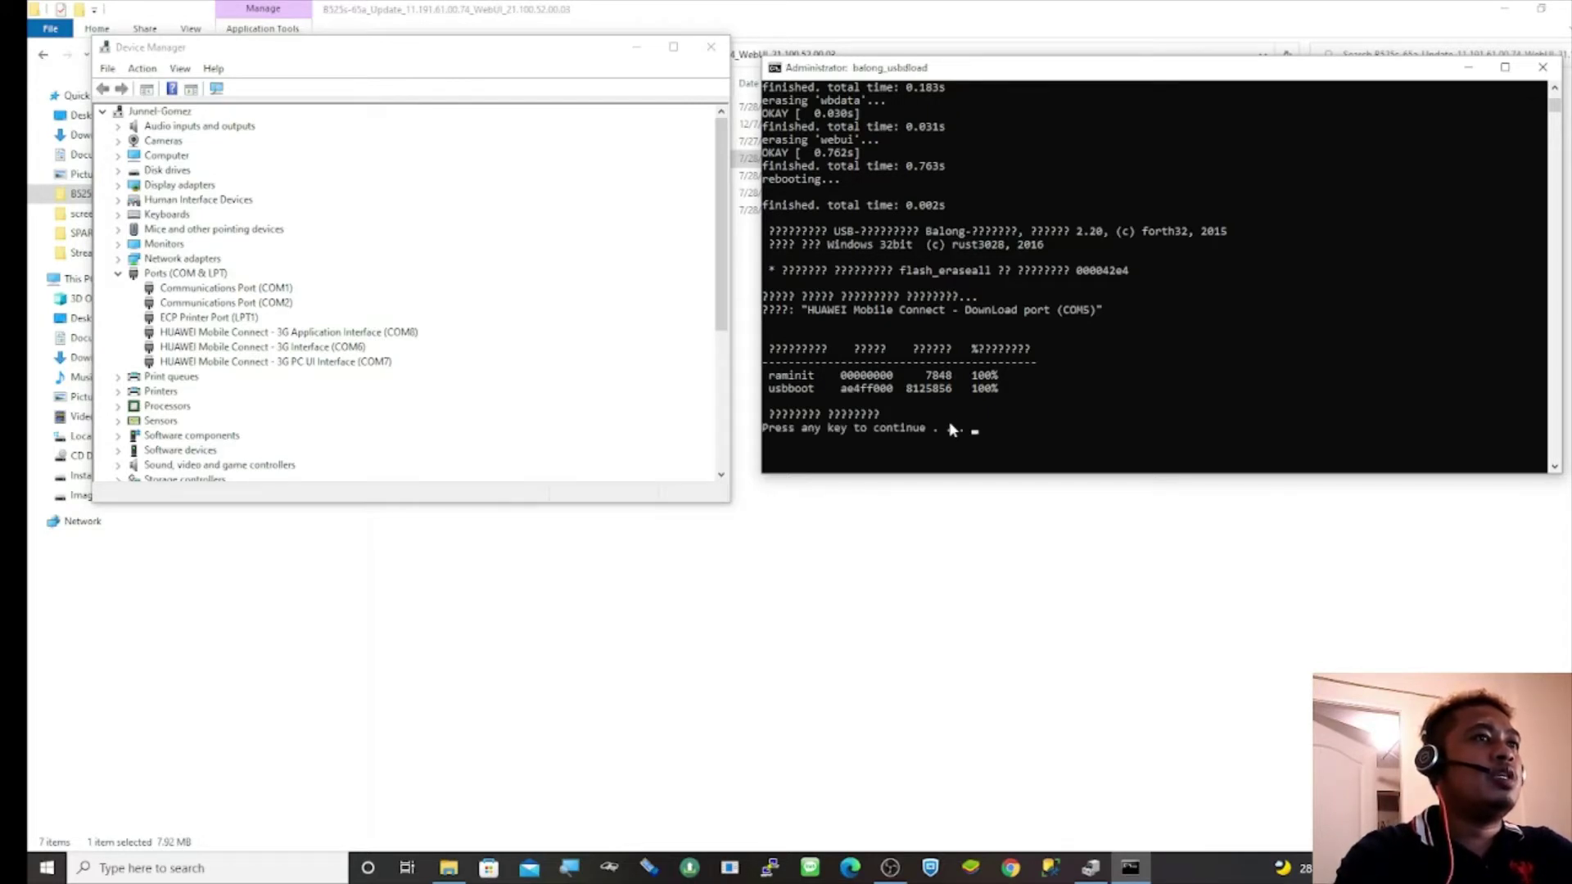
{"action": "left_click", "coordinate": [963, 419]}
{"action": "right_click", "coordinate": [963, 420]}
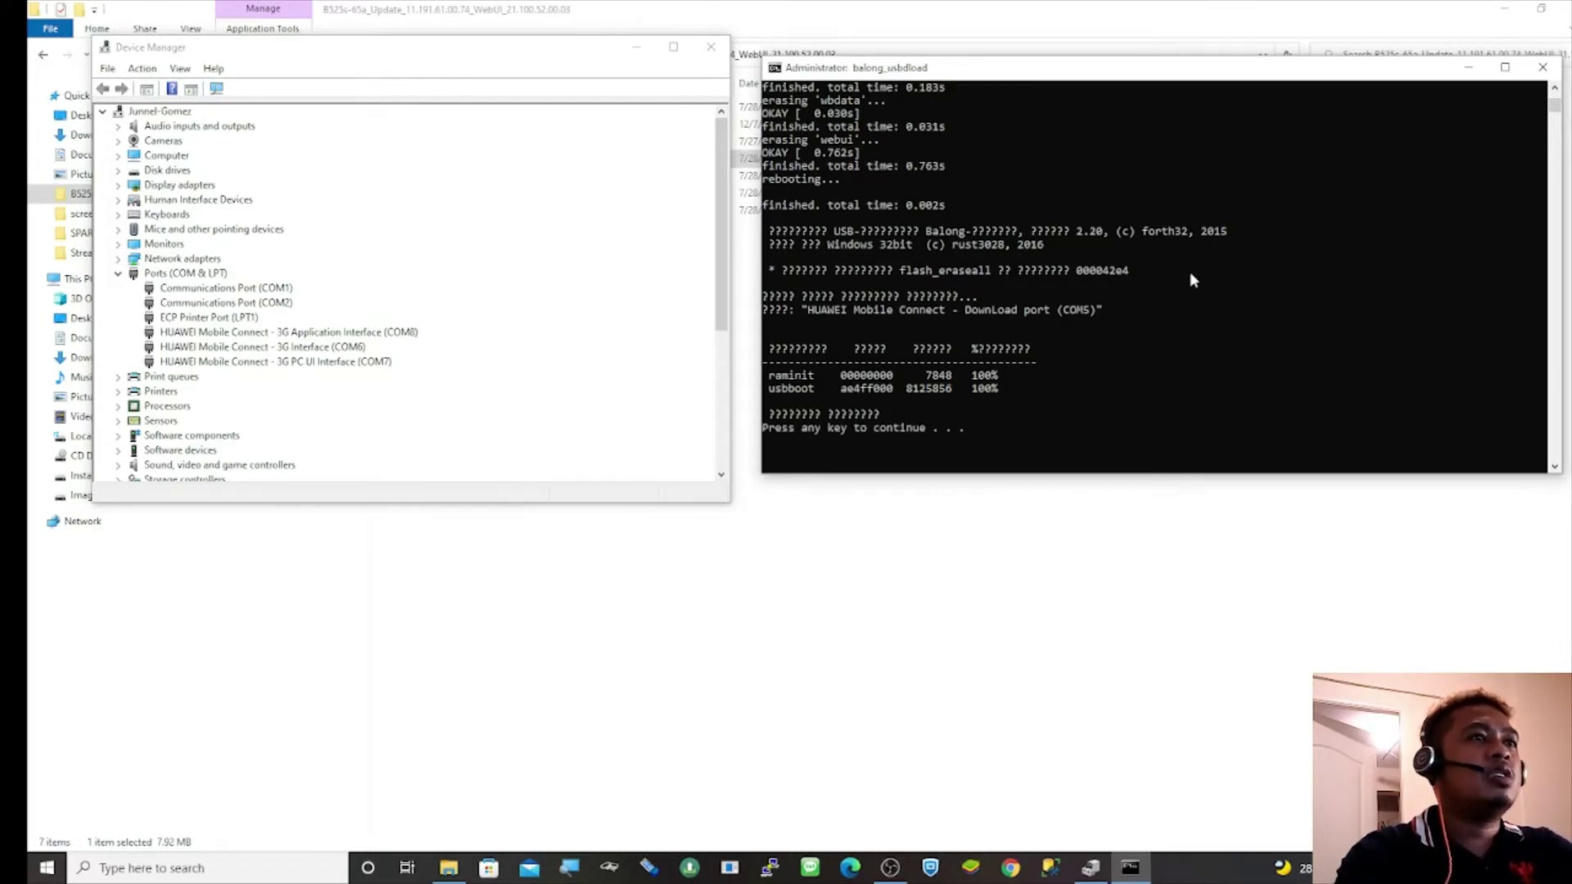
{"action": "key", "text": "Return"}
Step: Run B525s-65a_Update_11.191.61.00.74_WebUI_21.100.52.00.03.exe as administrator and bring the Update Wizard forward
{"action": "left_click", "coordinate": [989, 427]}
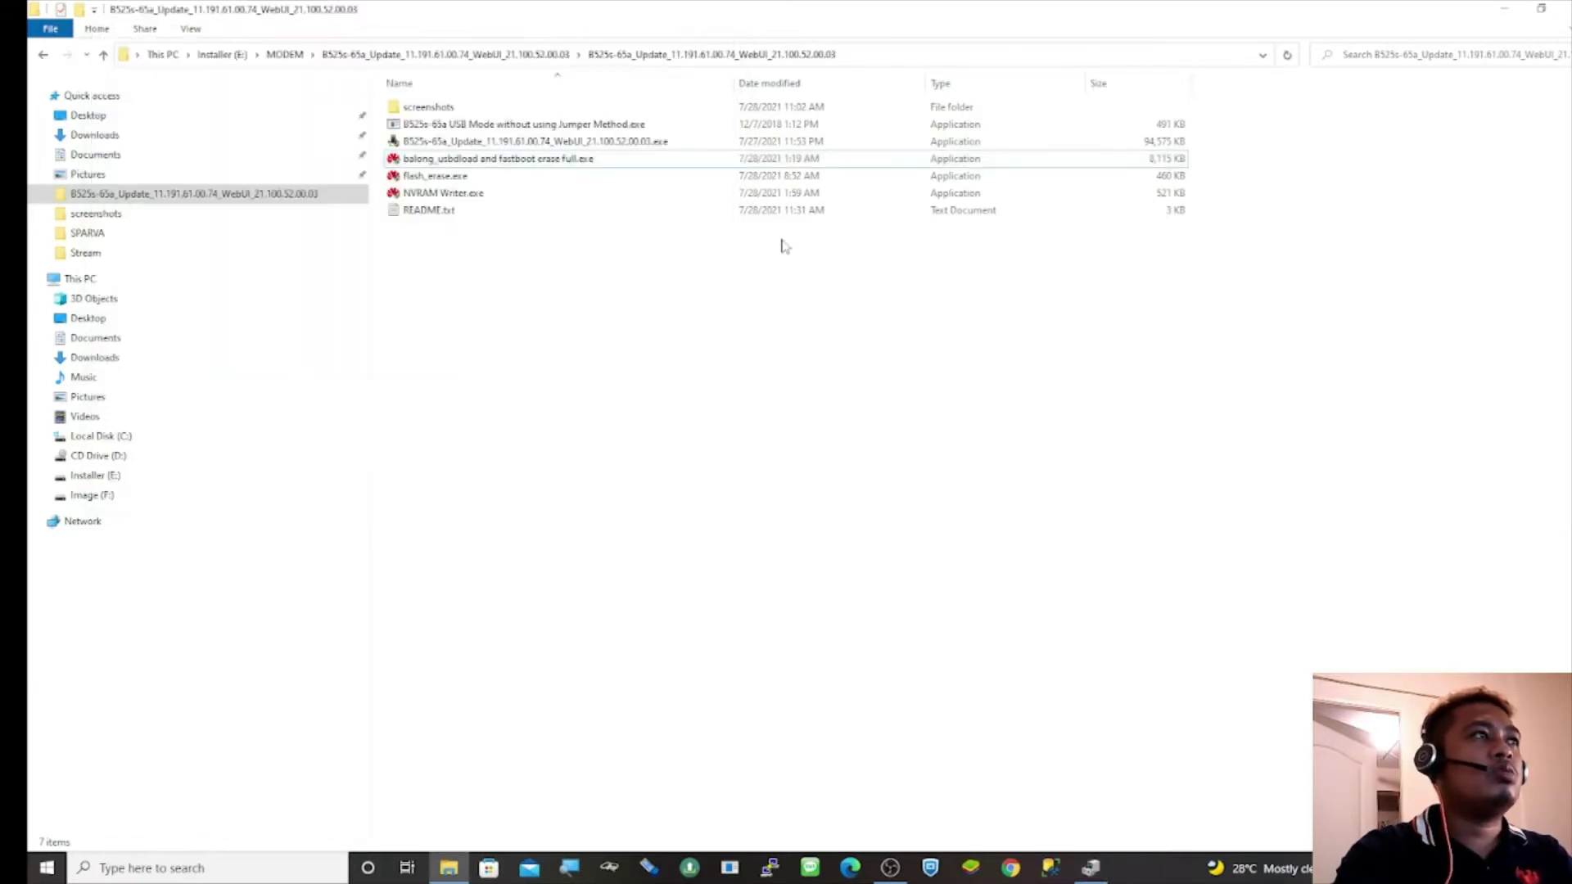
{"action": "left_click", "coordinate": [555, 144]}
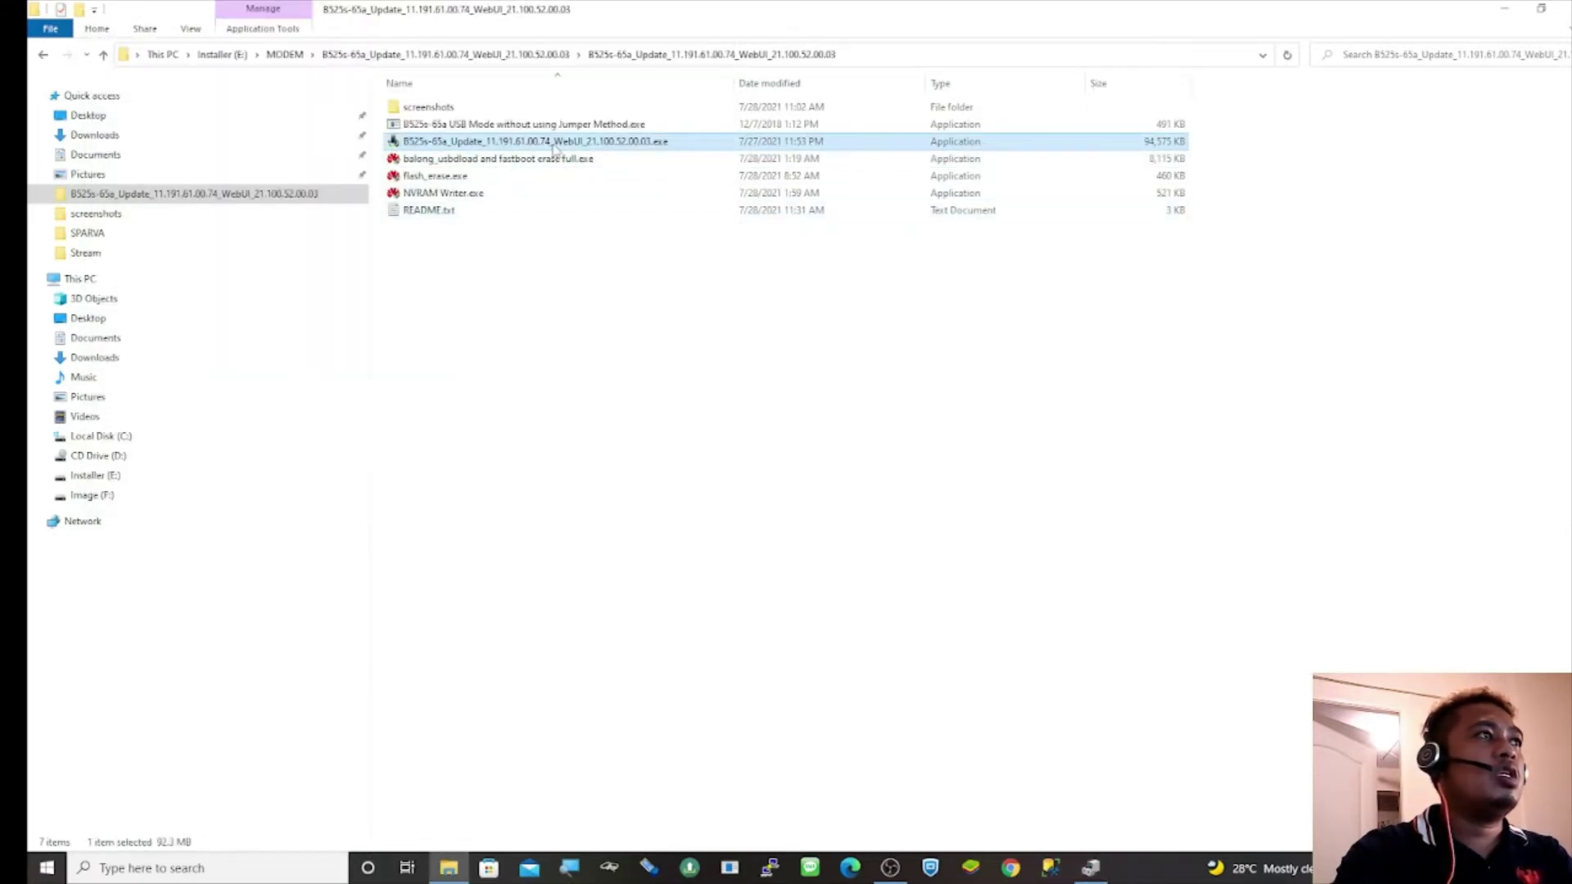
{"action": "right_click", "coordinate": [555, 148]}
{"action": "left_click", "coordinate": [590, 175]}
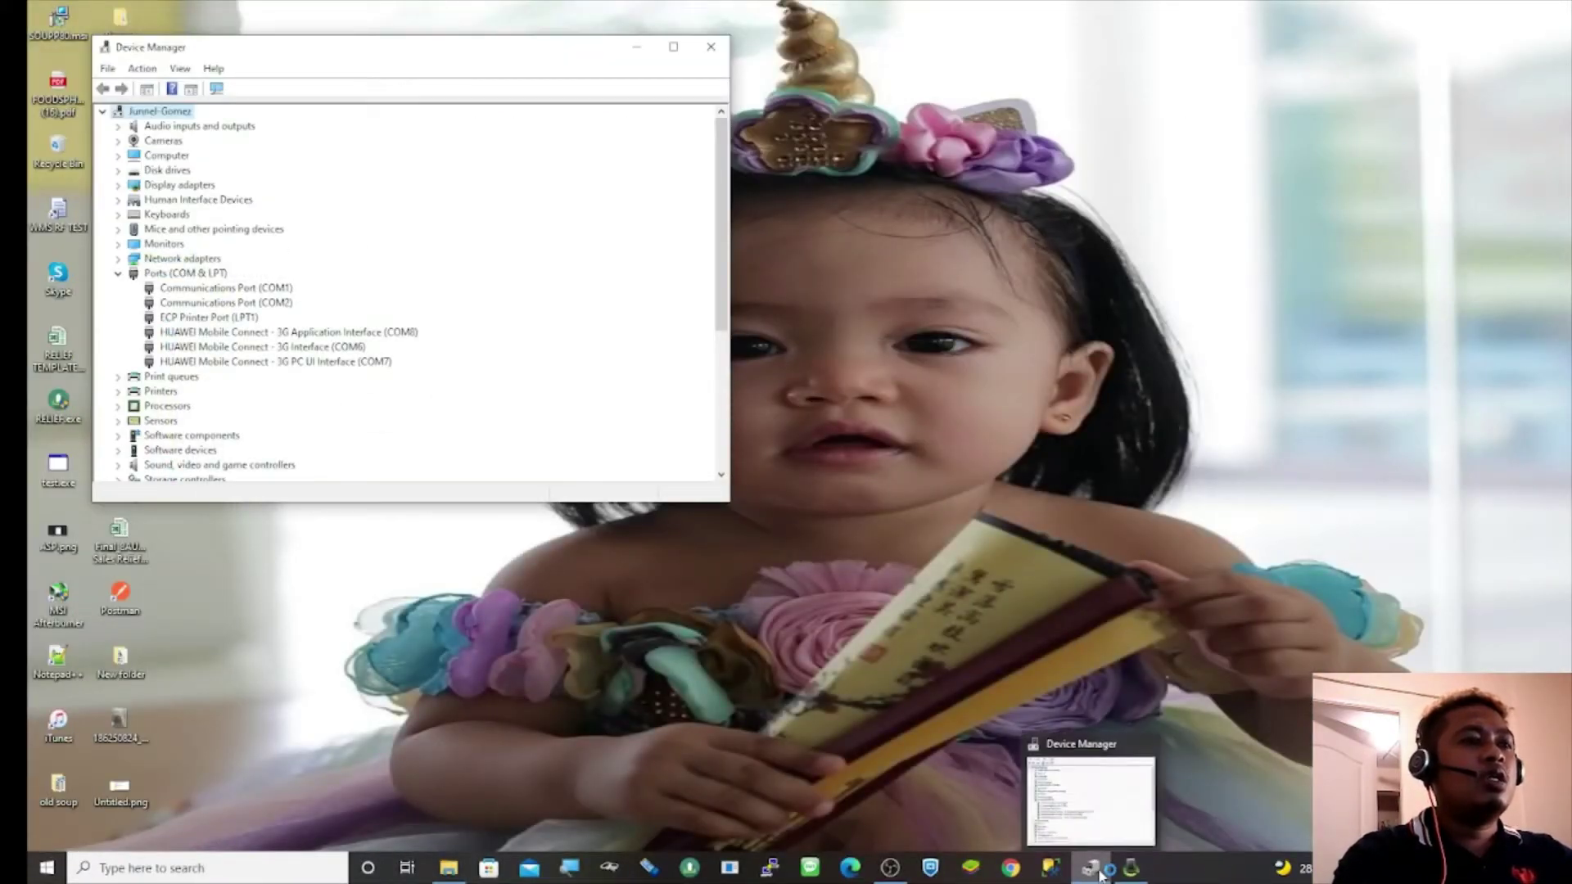
{"action": "left_click", "coordinate": [1143, 875]}
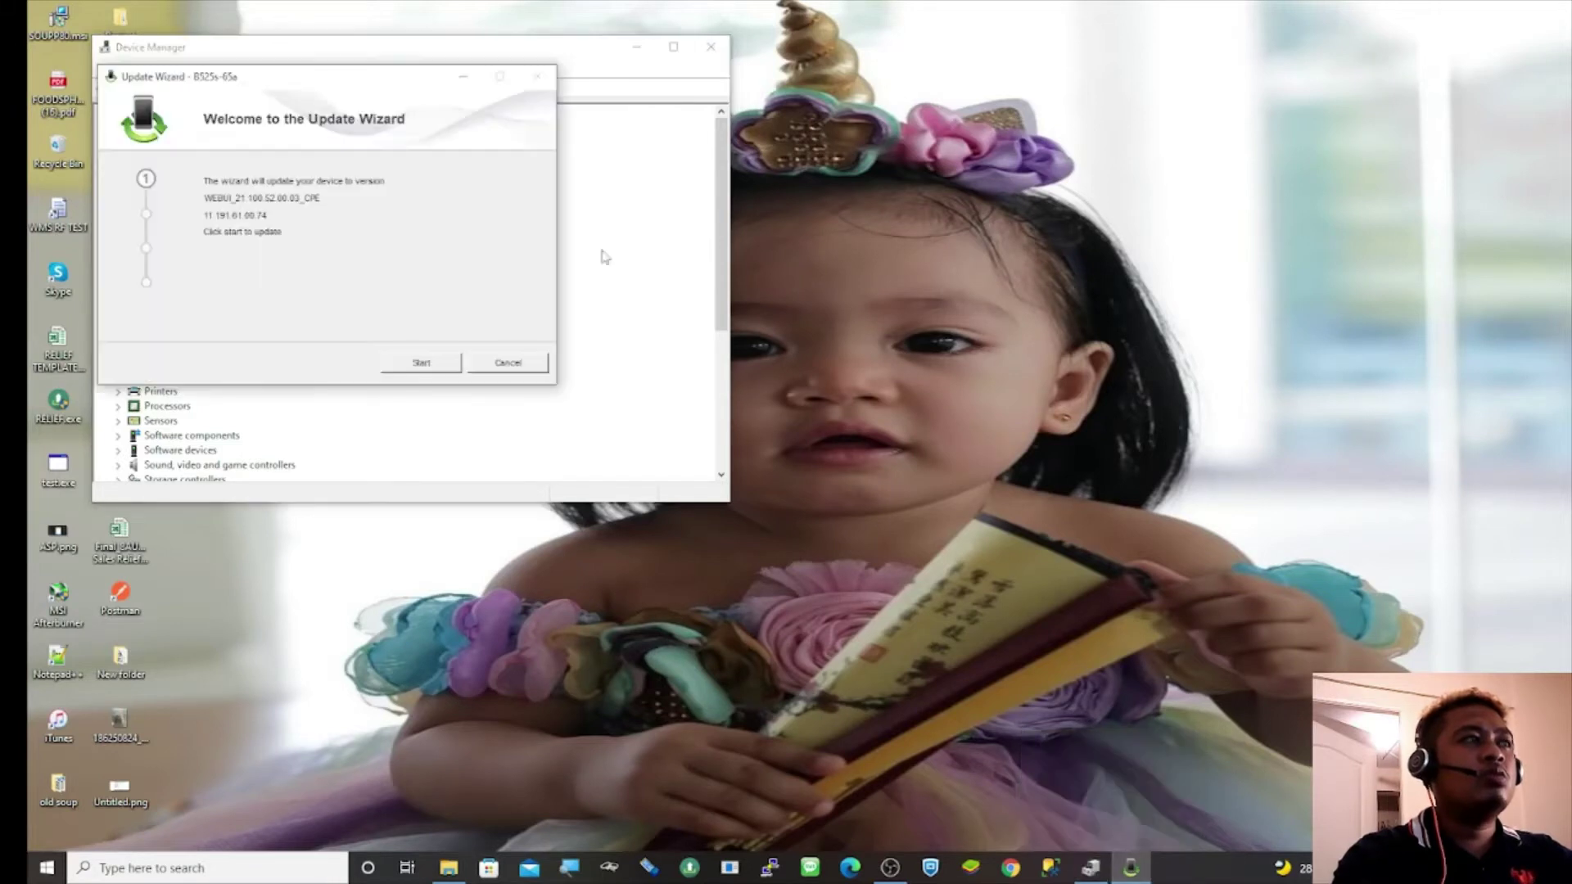
{"action": "left_click_drag", "start_coordinate": [320, 88], "coordinate": [939, 180]}
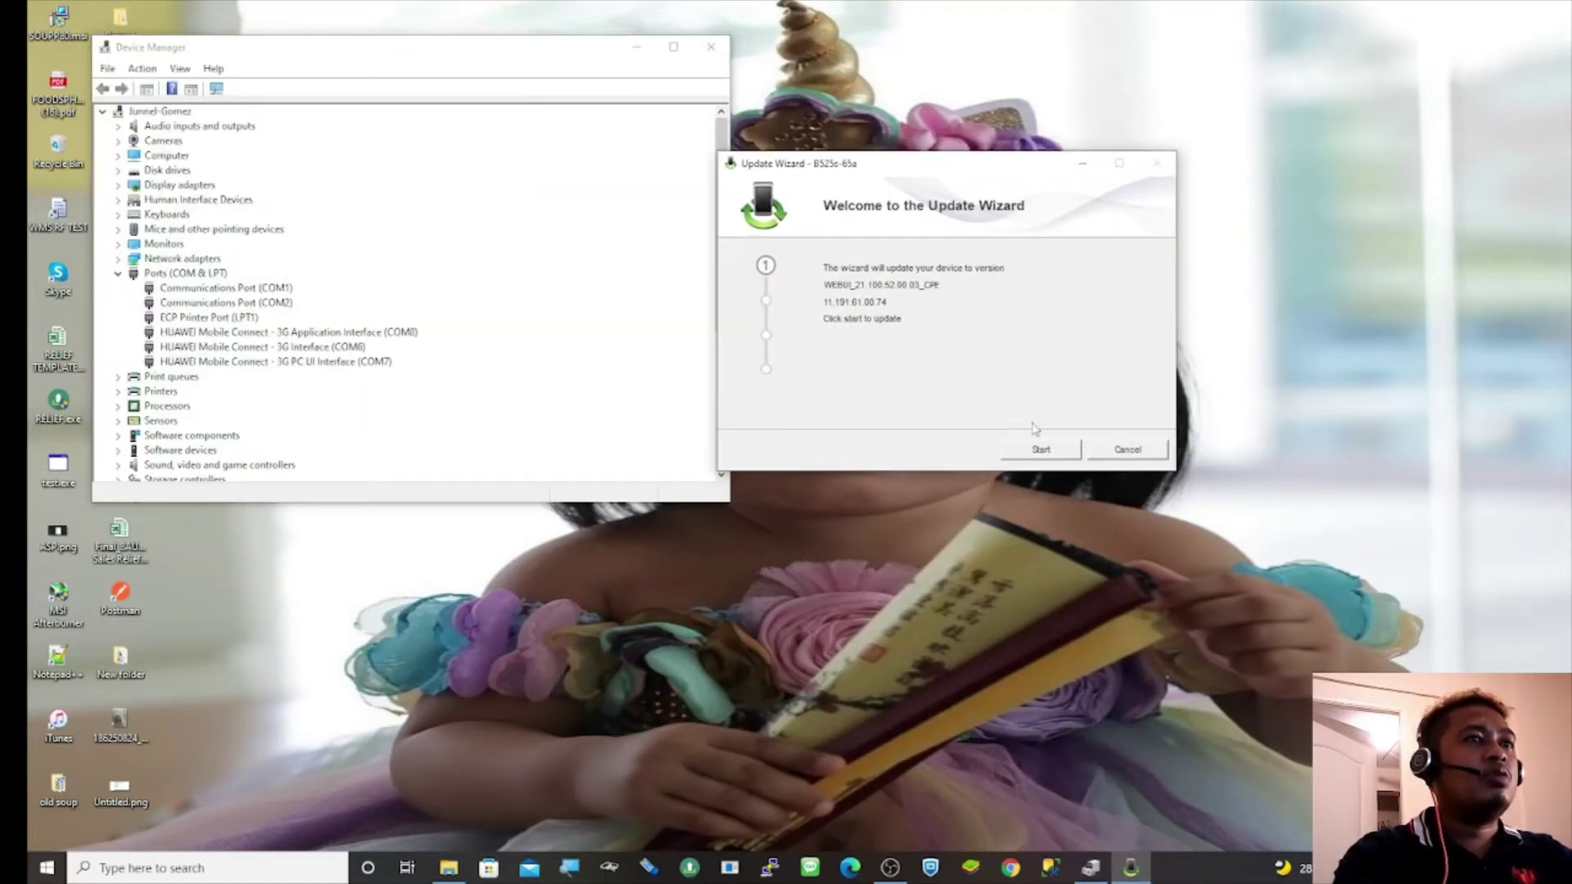
Step: Start the update and let it flash firmware 11.191.61.00.74 with WebUI 21.100.52.00.03
{"action": "left_click", "coordinate": [1023, 457]}
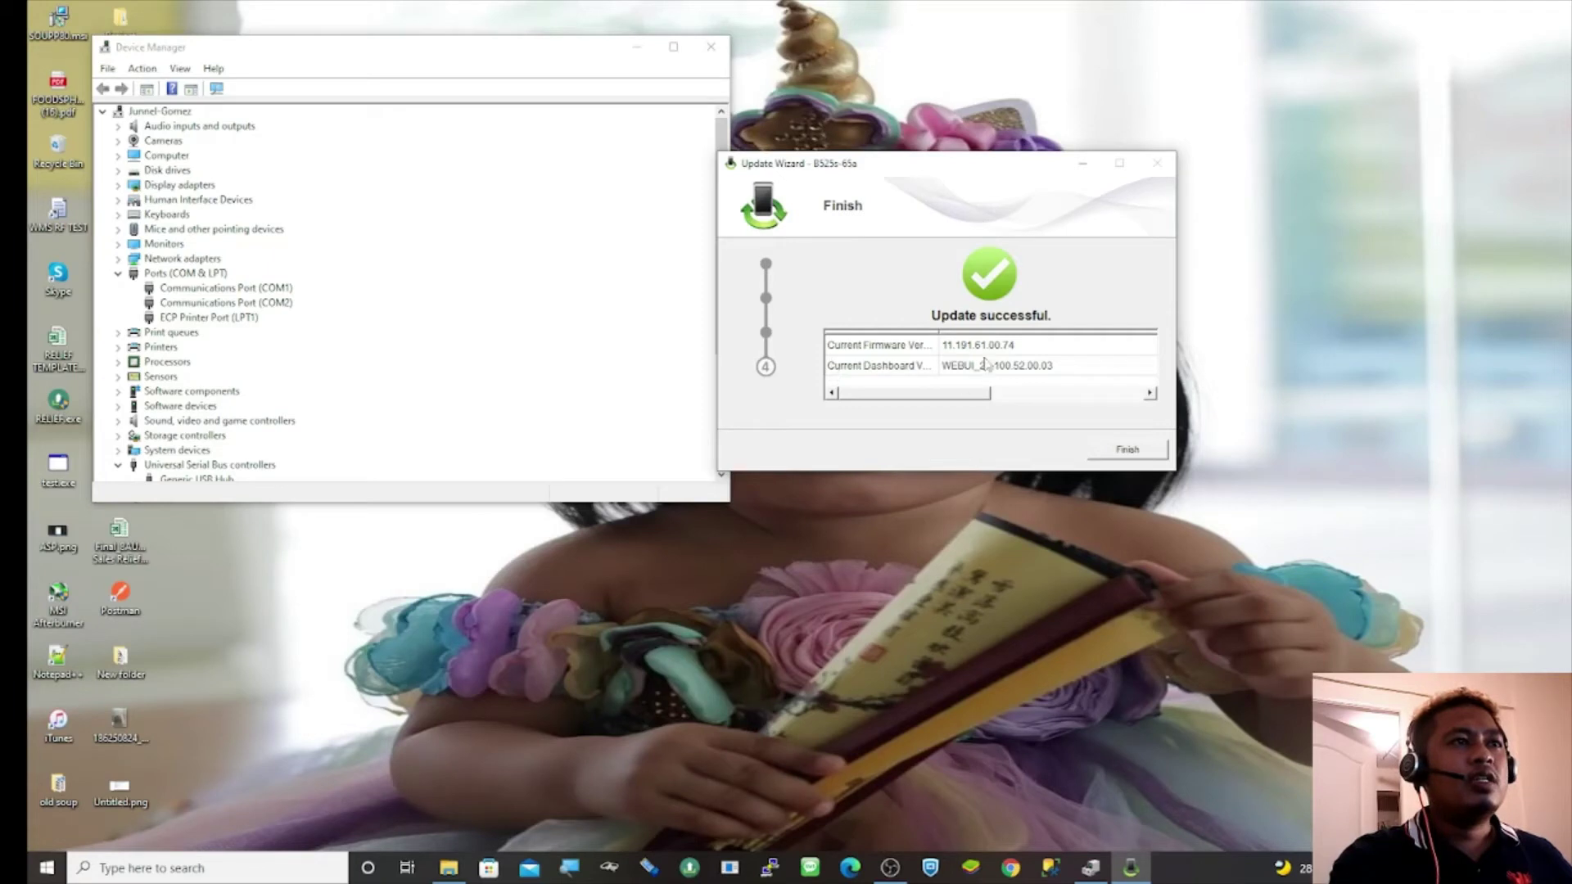
Step: Finish the wizard, then open Chrome maximized and go to 192.168.8.1
{"action": "left_click", "coordinate": [1135, 453]}
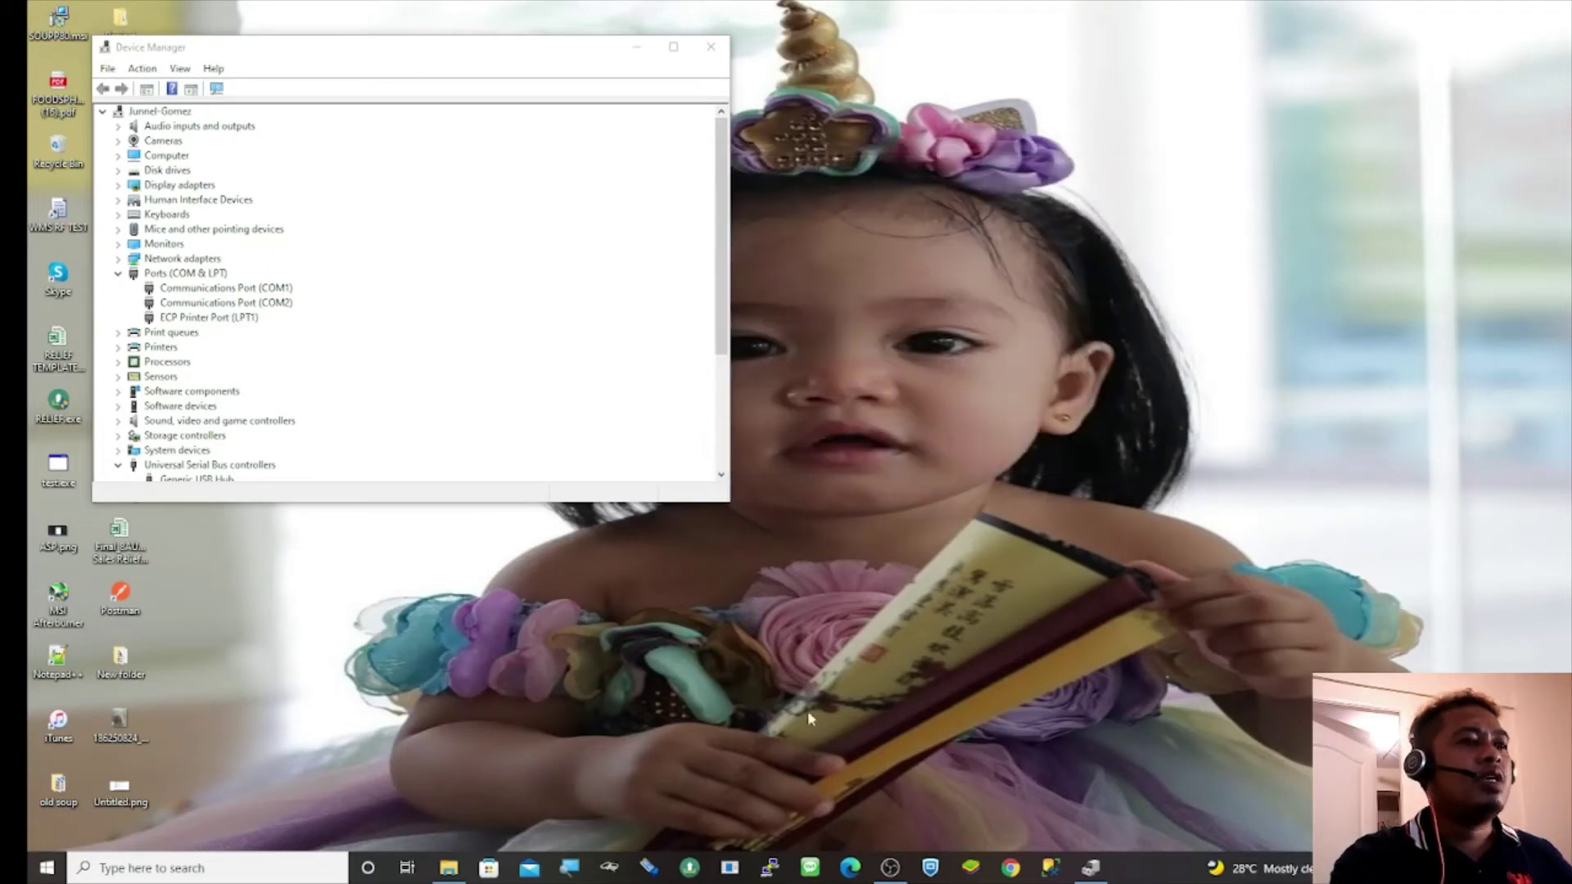
{"action": "left_click", "coordinate": [1013, 870]}
{"action": "left_click", "coordinate": [1178, 112]}
{"action": "left_click", "coordinate": [884, 524]}
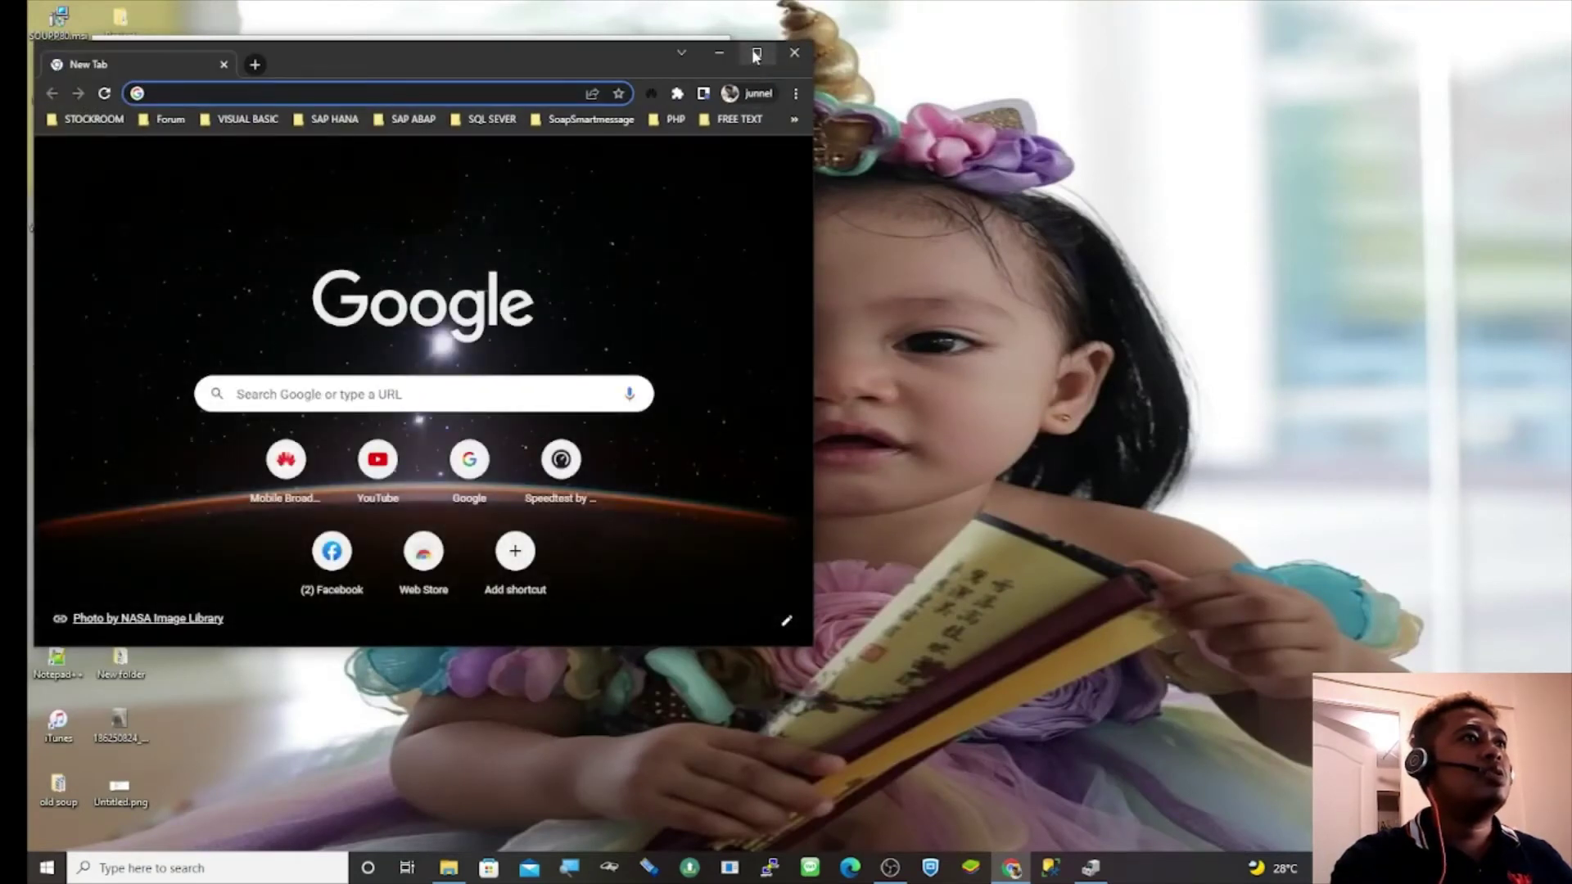
{"action": "left_click", "coordinate": [756, 52]}
{"action": "left_click", "coordinate": [635, 44]}
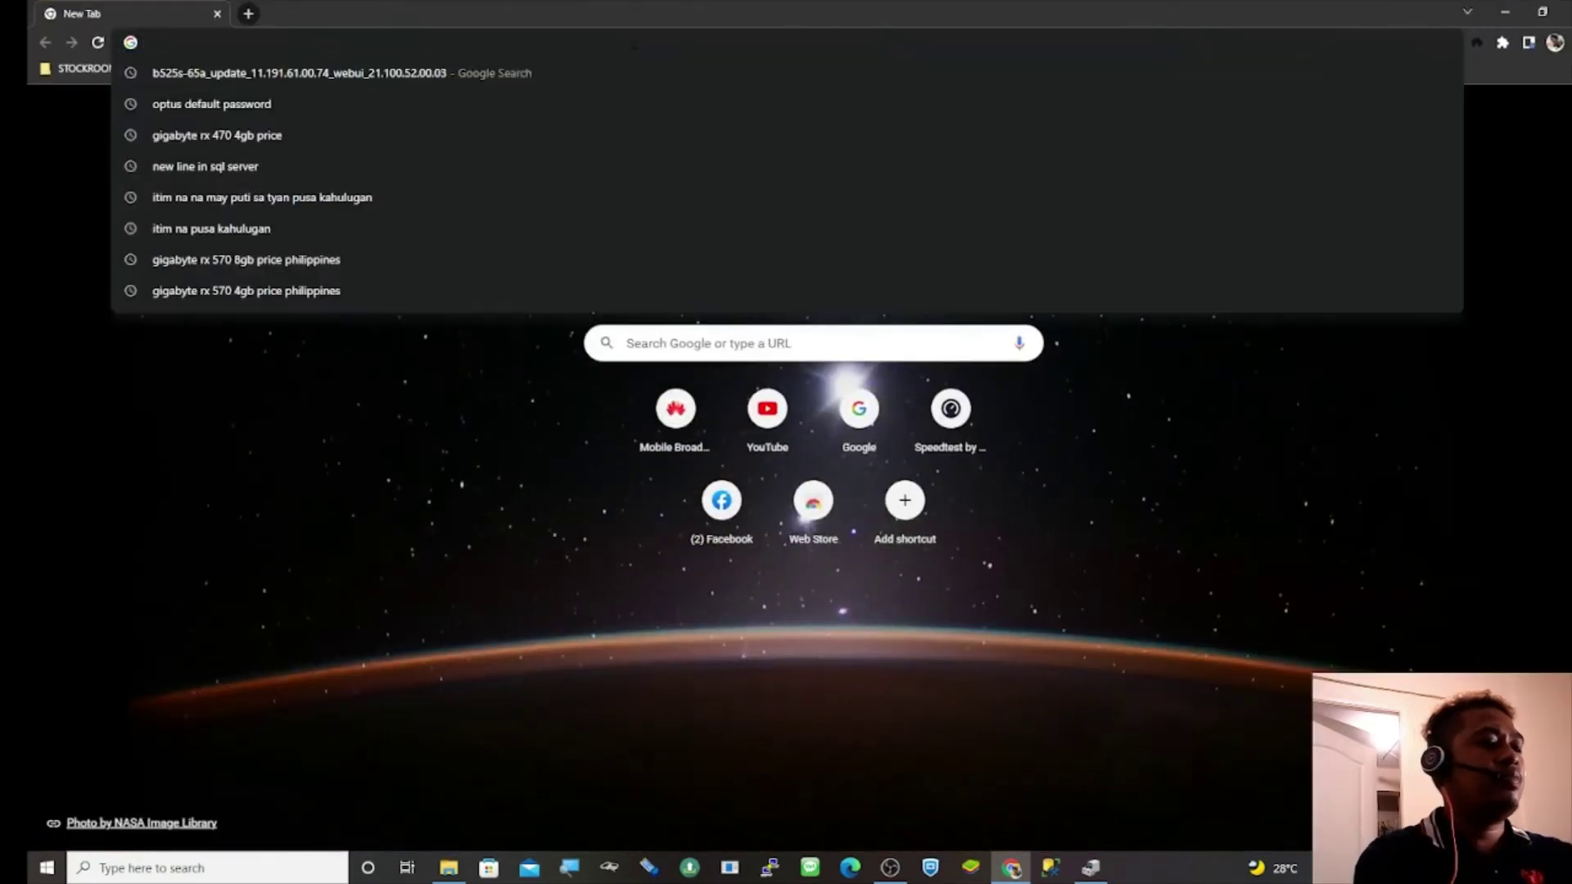
{"action": "type", "text": "1"}
{"action": "key", "text": "Return"}
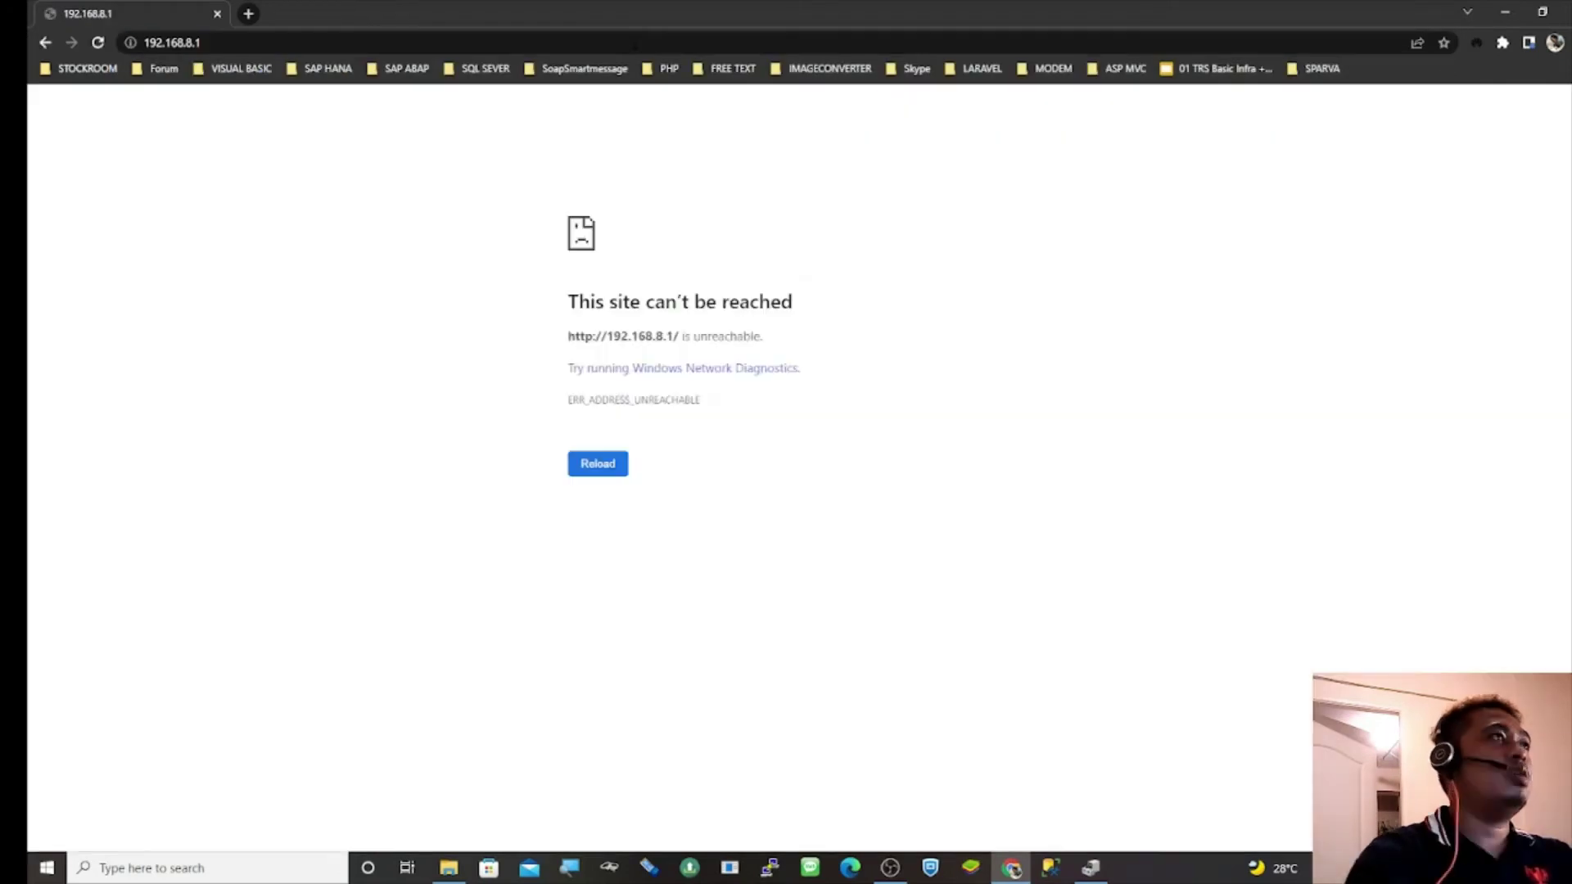
Step: Flush the DNS resolver cache with ipconfig/flushdns in Command Prompt
{"action": "left_click", "coordinate": [519, 42]}
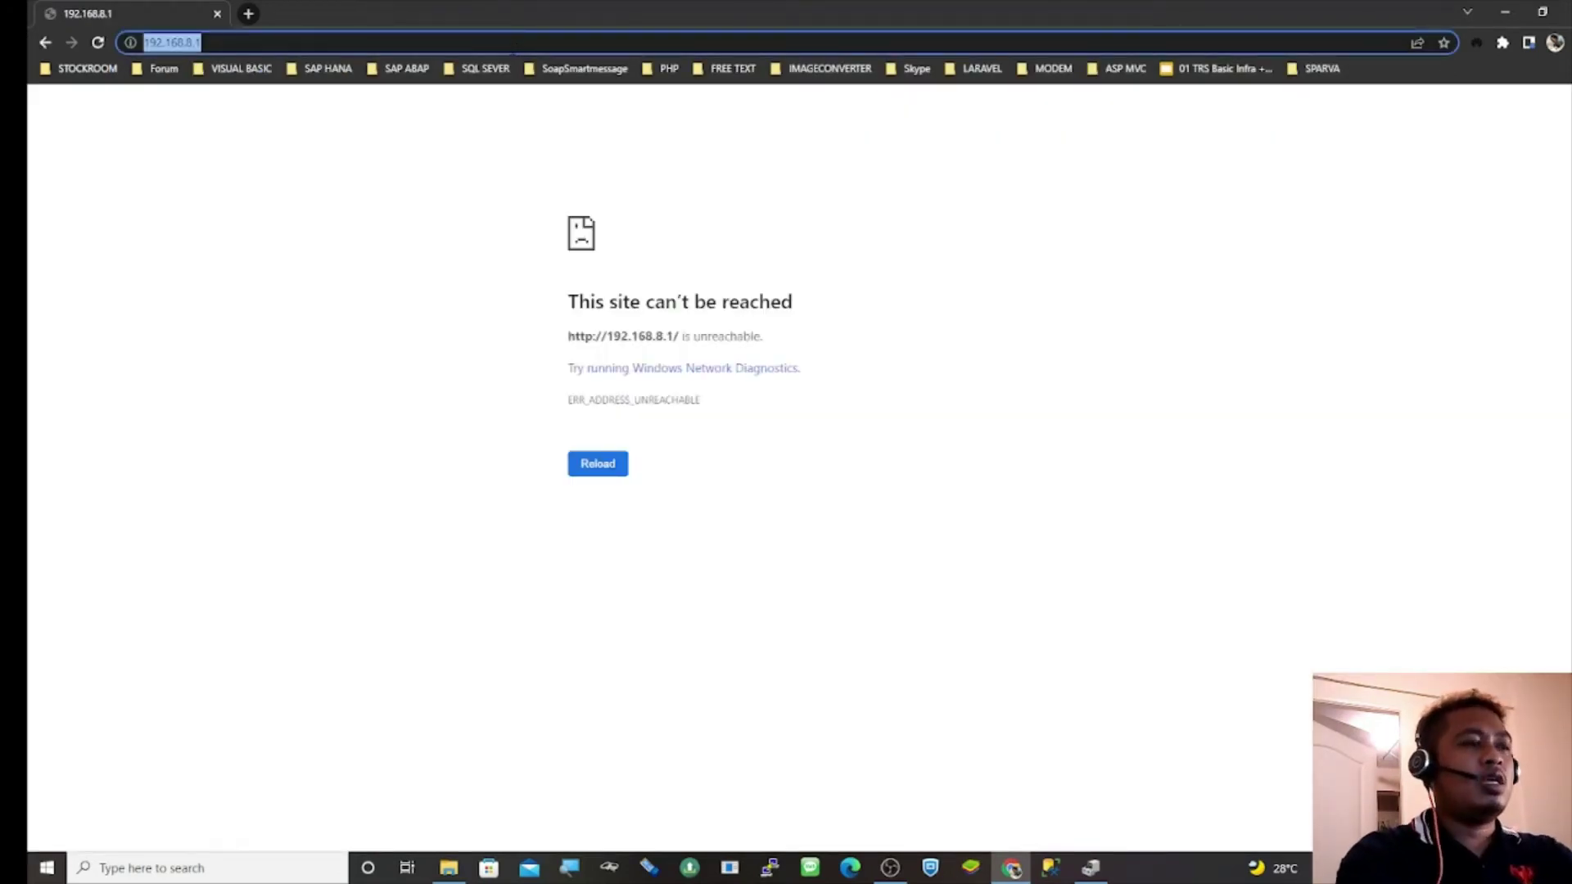
{"action": "left_click", "coordinate": [123, 860]}
{"action": "type", "text": "cmd"}
{"action": "key", "text": "Return"}
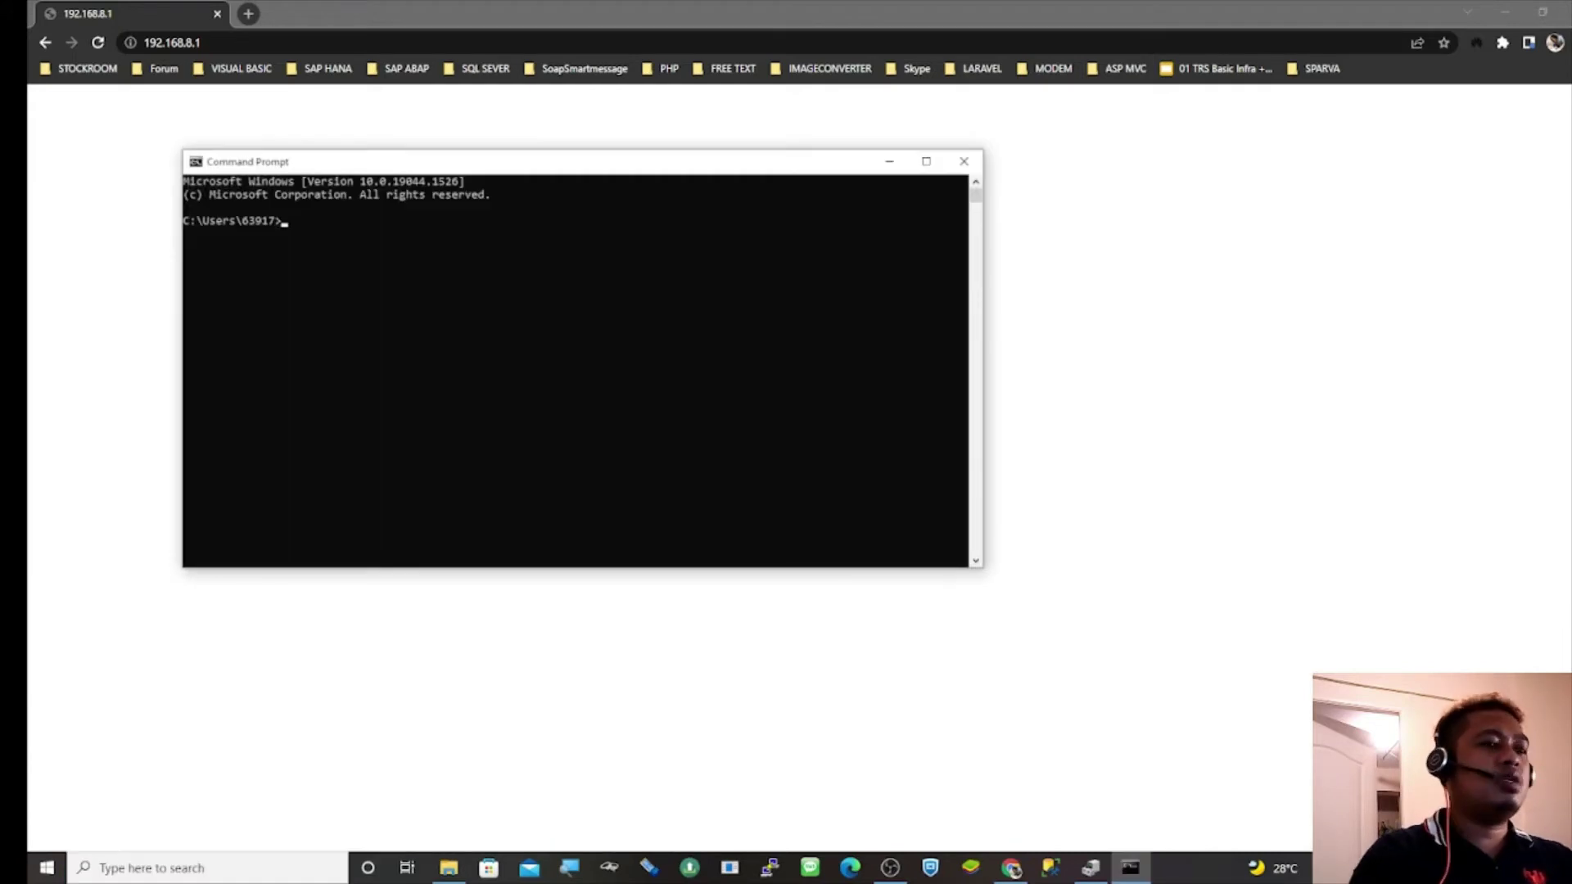
{"action": "type", "text": "ipconfig"}
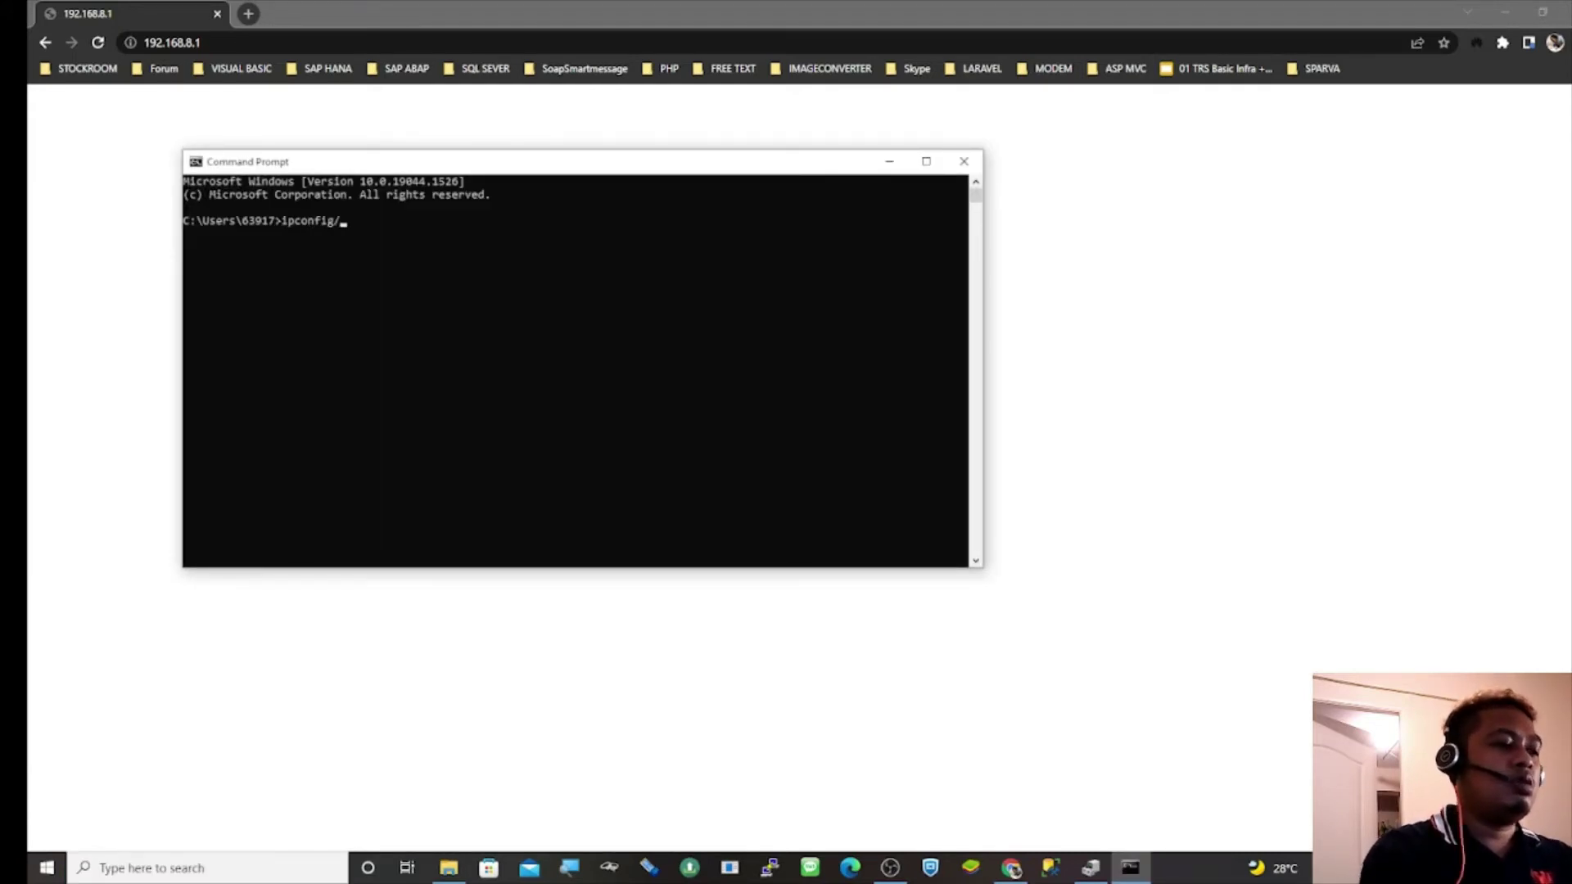
{"action": "type", "text": "/flushdns"}
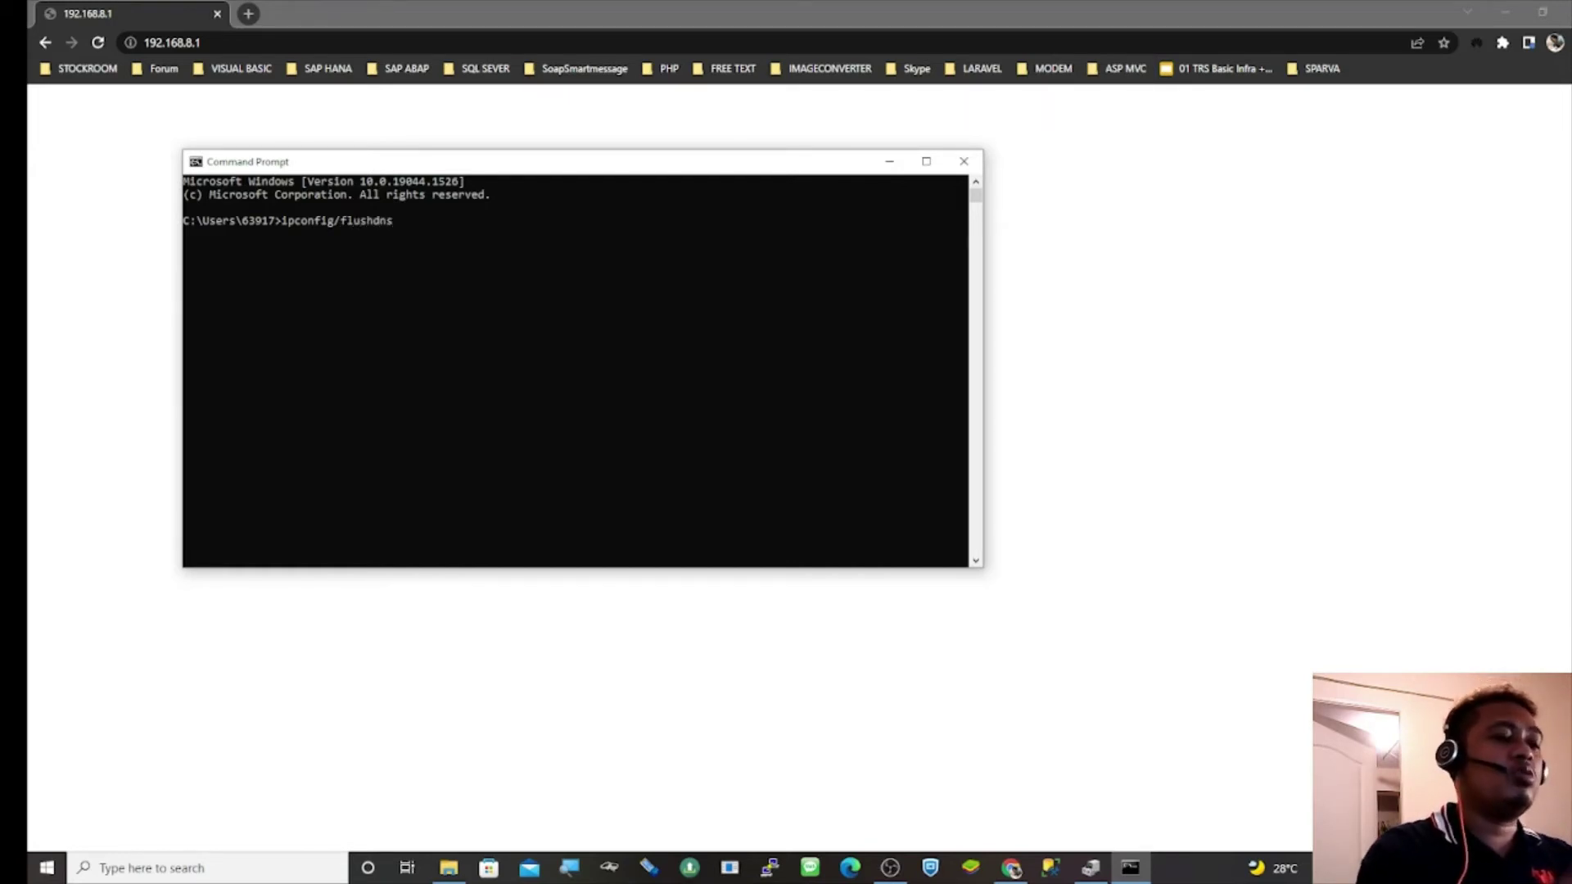
{"action": "key", "text": "Return"}
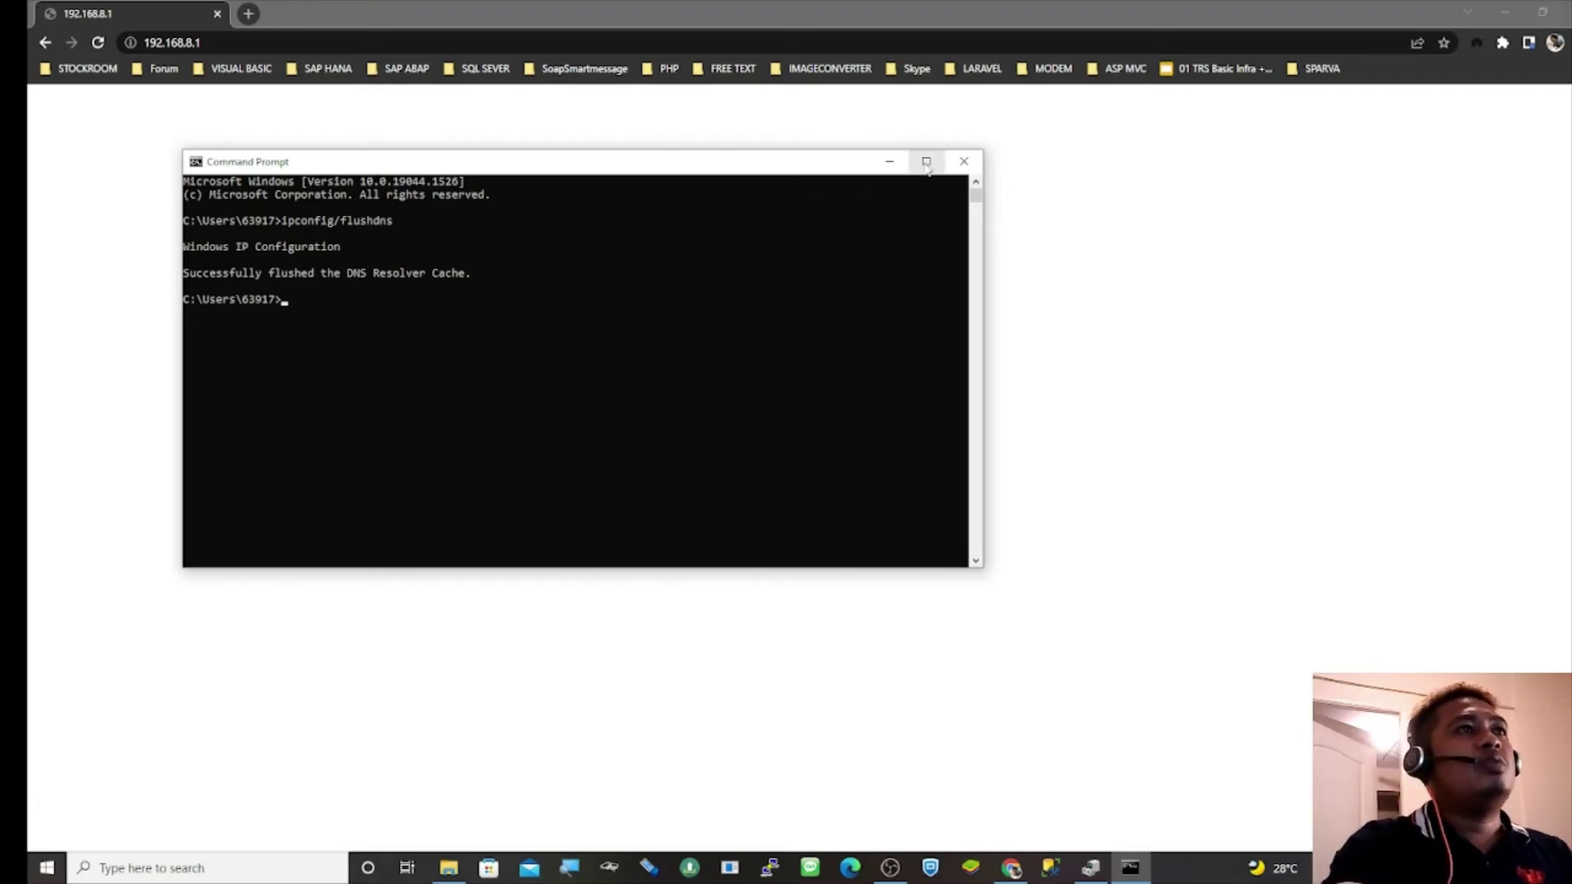
Step: Close Command Prompt and reload 192.168.8.1 in Chrome
{"action": "left_click", "coordinate": [964, 162]}
{"action": "left_click", "coordinate": [307, 43]}
{"action": "key", "text": "Return"}
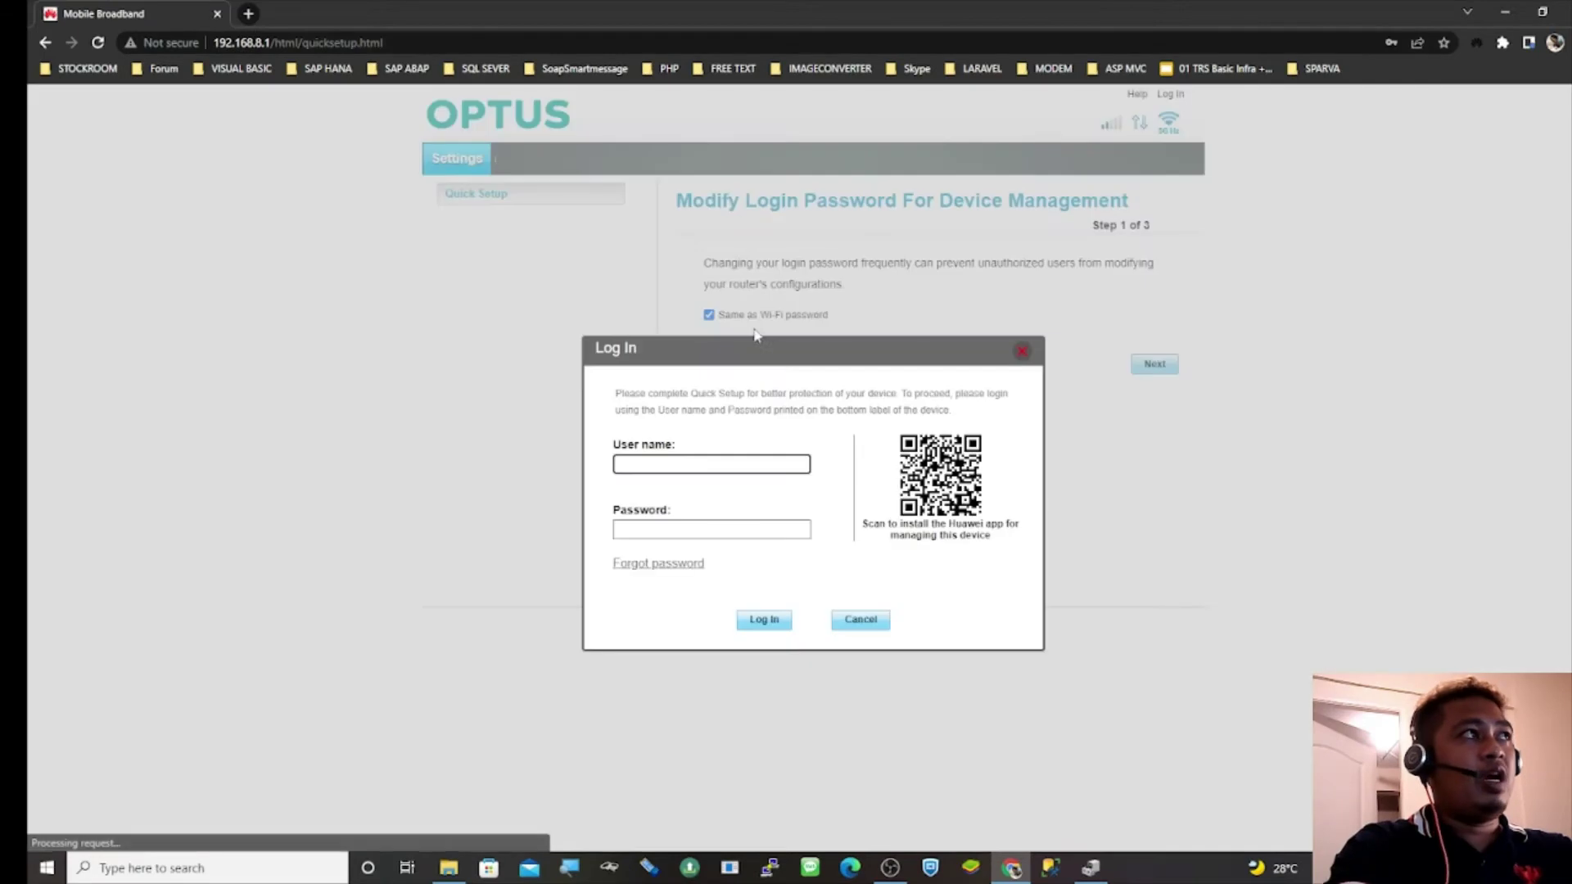
Step: Log in to the router's web UI with the saved admin user name and password
{"action": "left_click", "coordinate": [715, 468]}
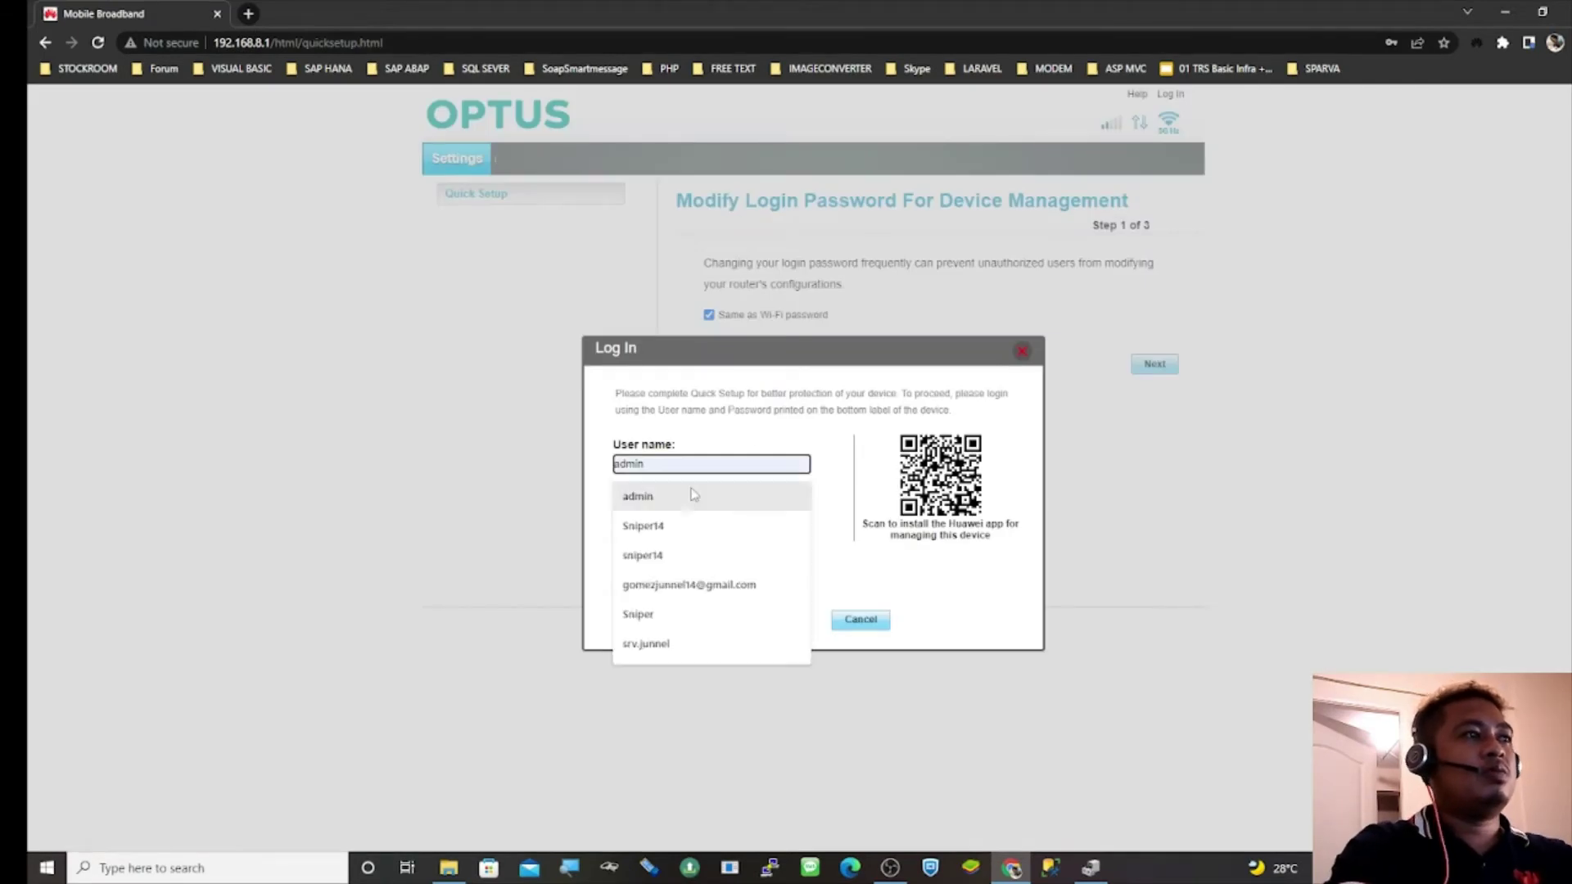
{"action": "left_click", "coordinate": [683, 498]}
{"action": "left_click", "coordinate": [642, 529]}
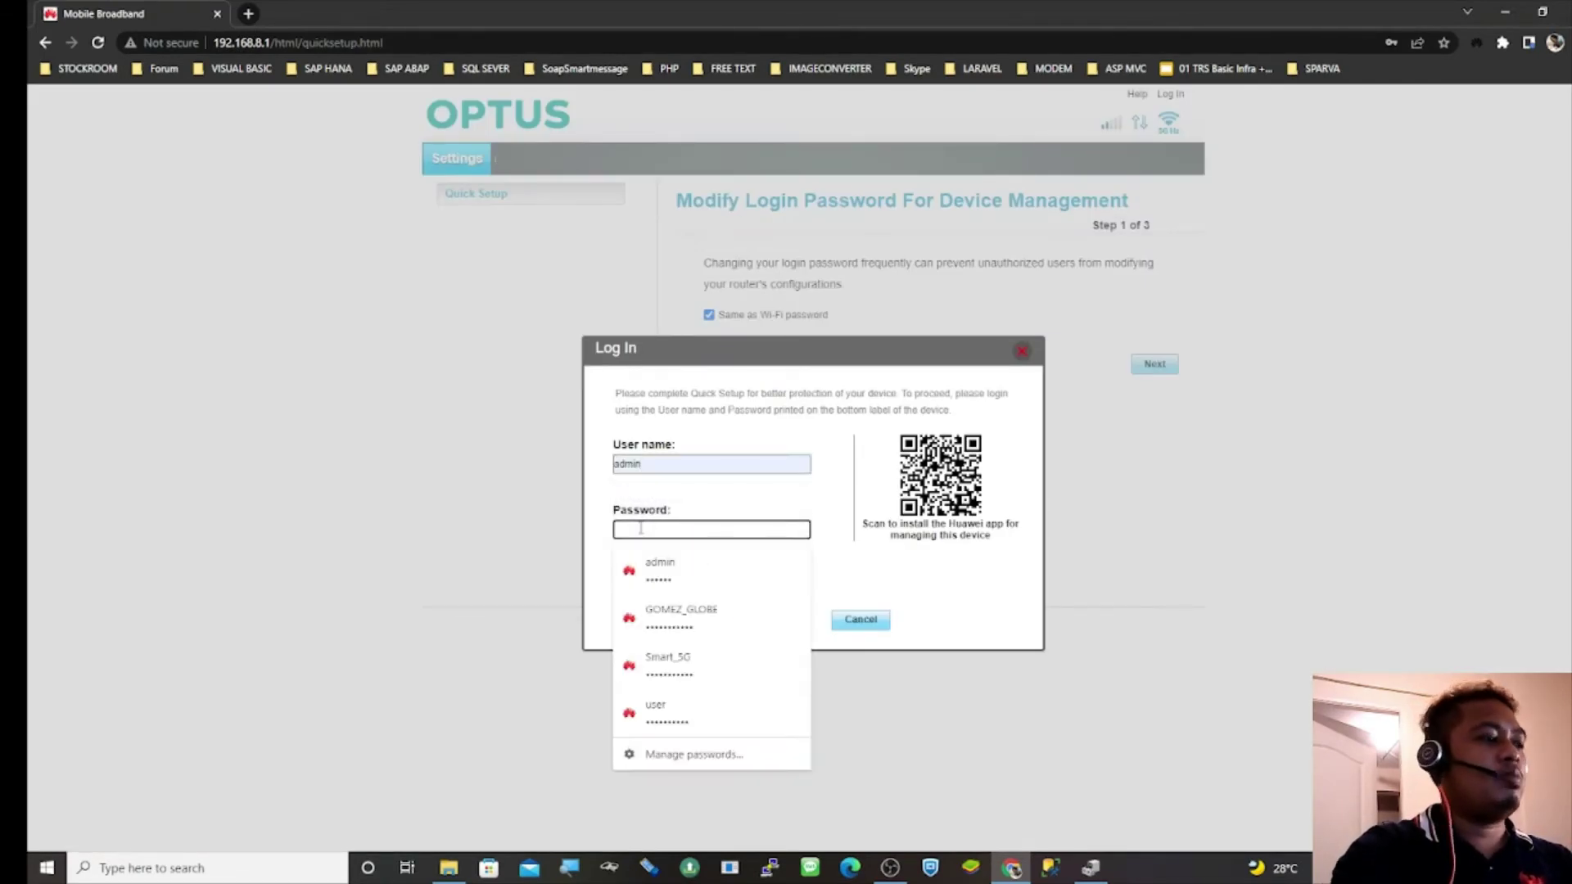
{"action": "type", "text": "adm"}
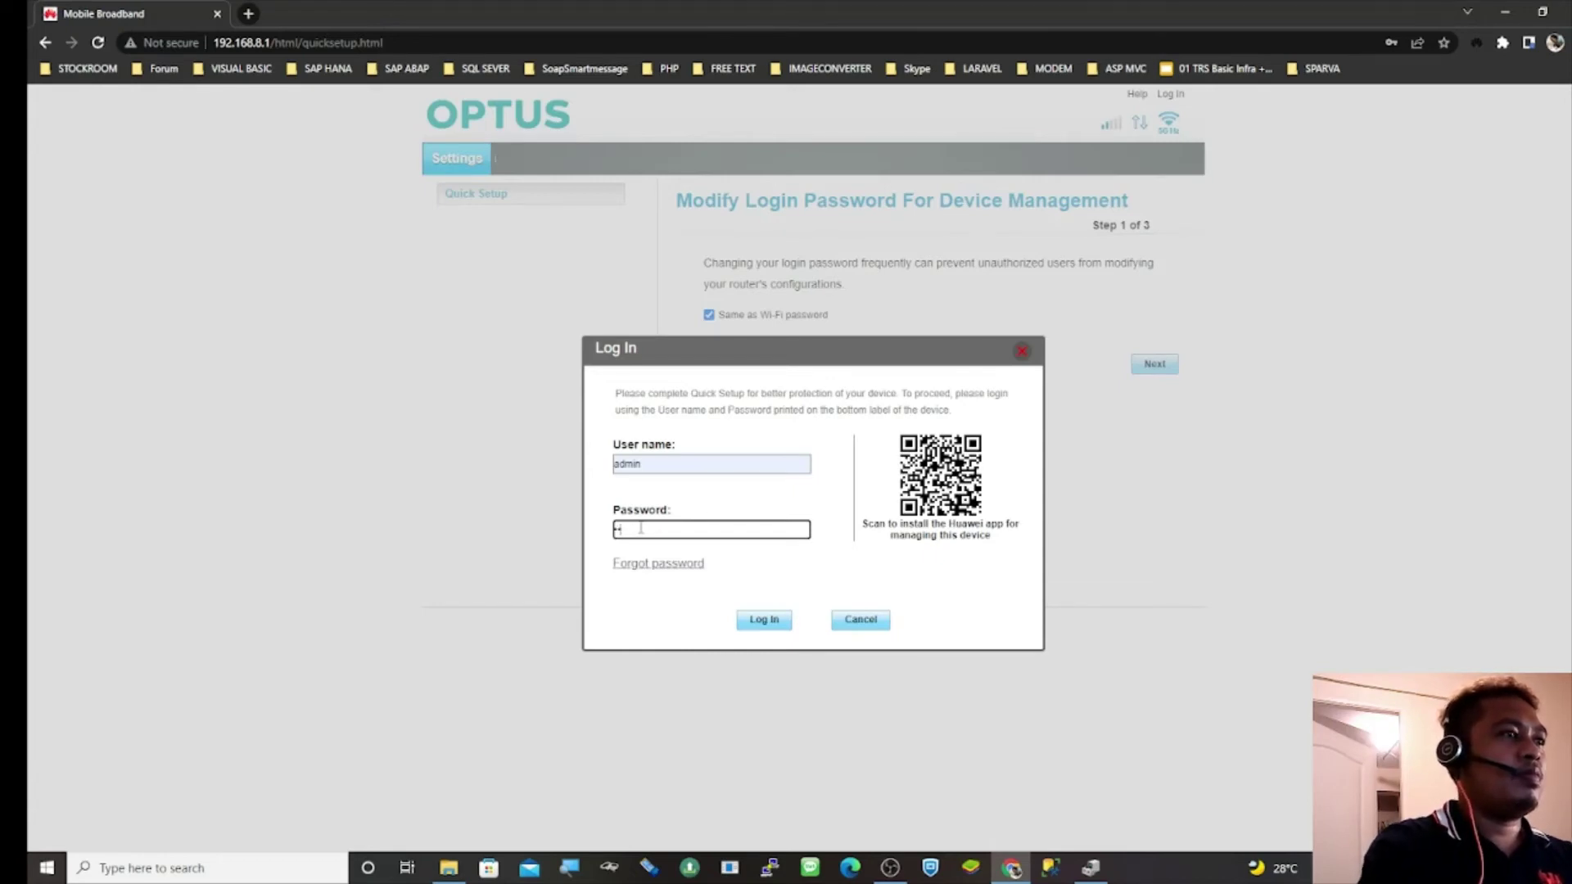
{"action": "type", "text": "i"}
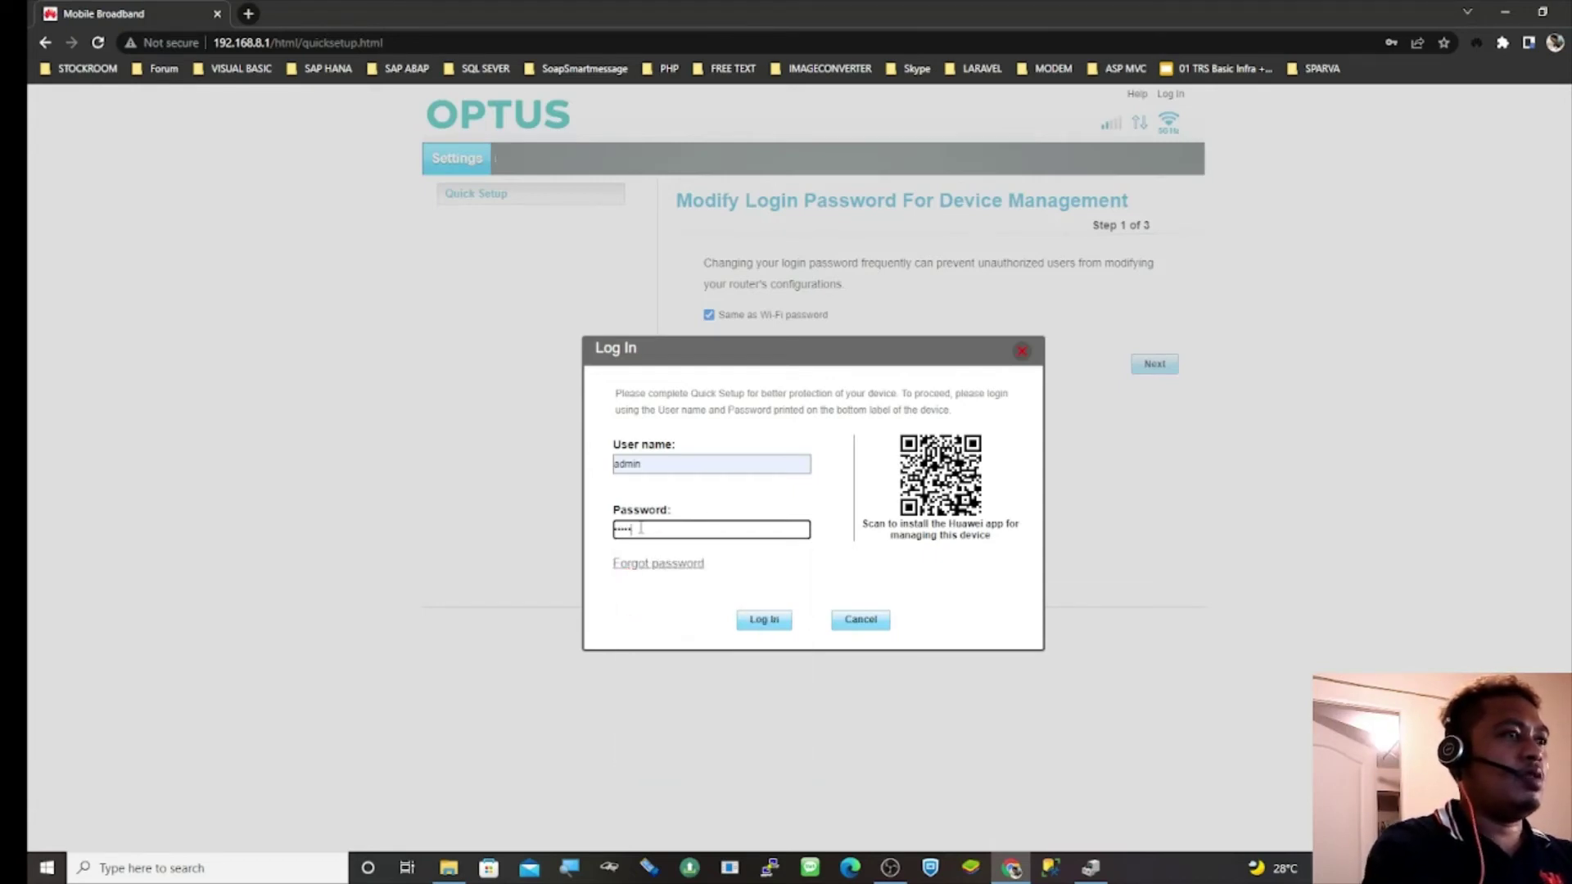
{"action": "type", "text": "n"}
{"action": "key", "text": "Return"}
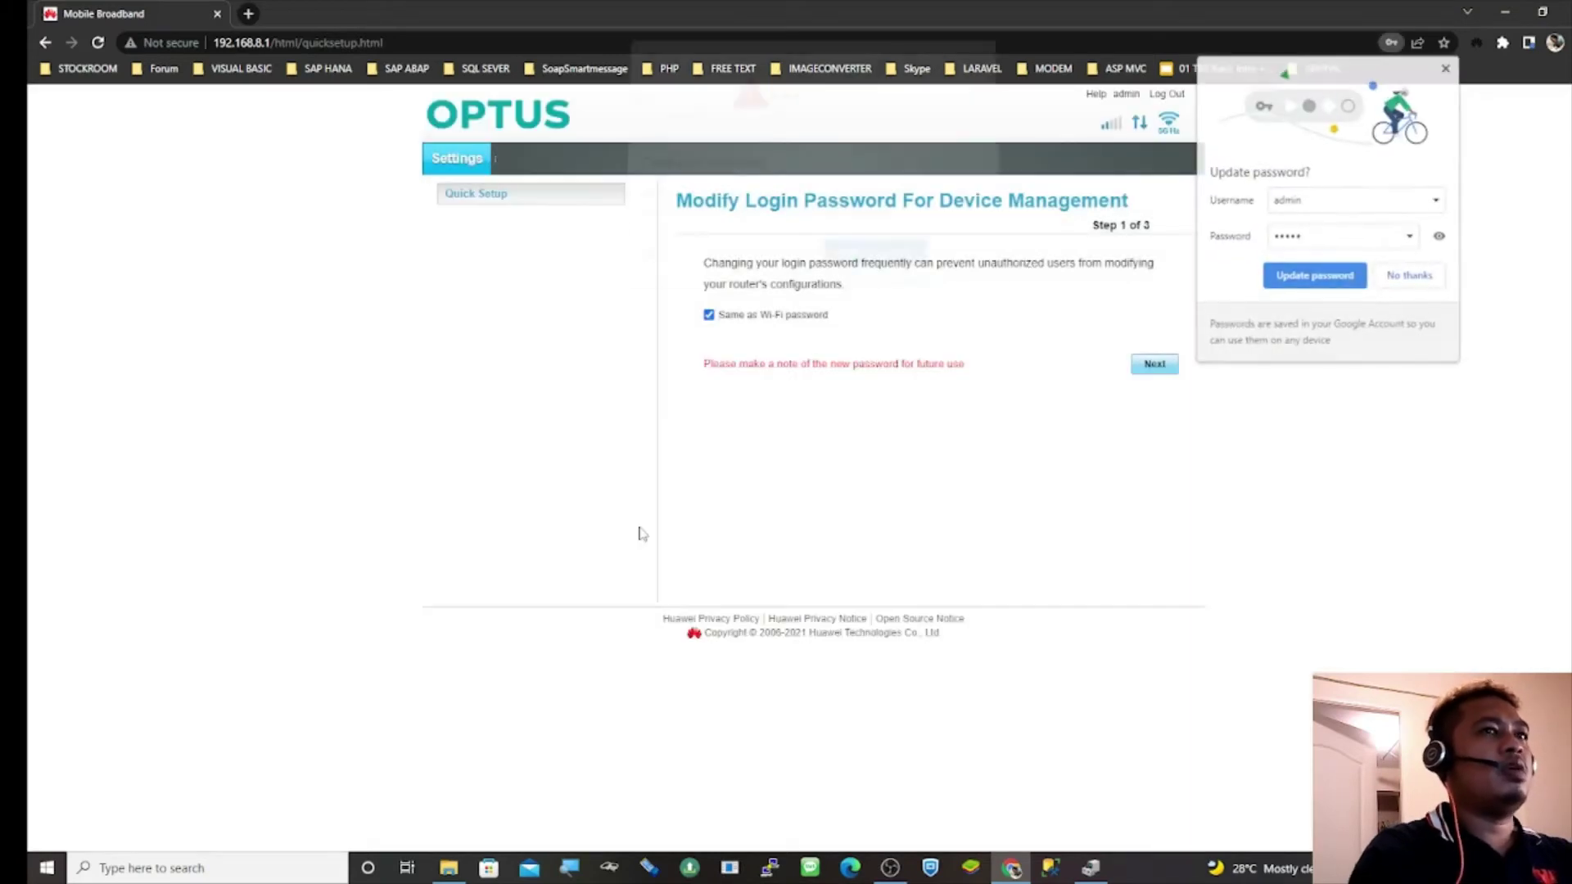
{"action": "left_click", "coordinate": [956, 262]}
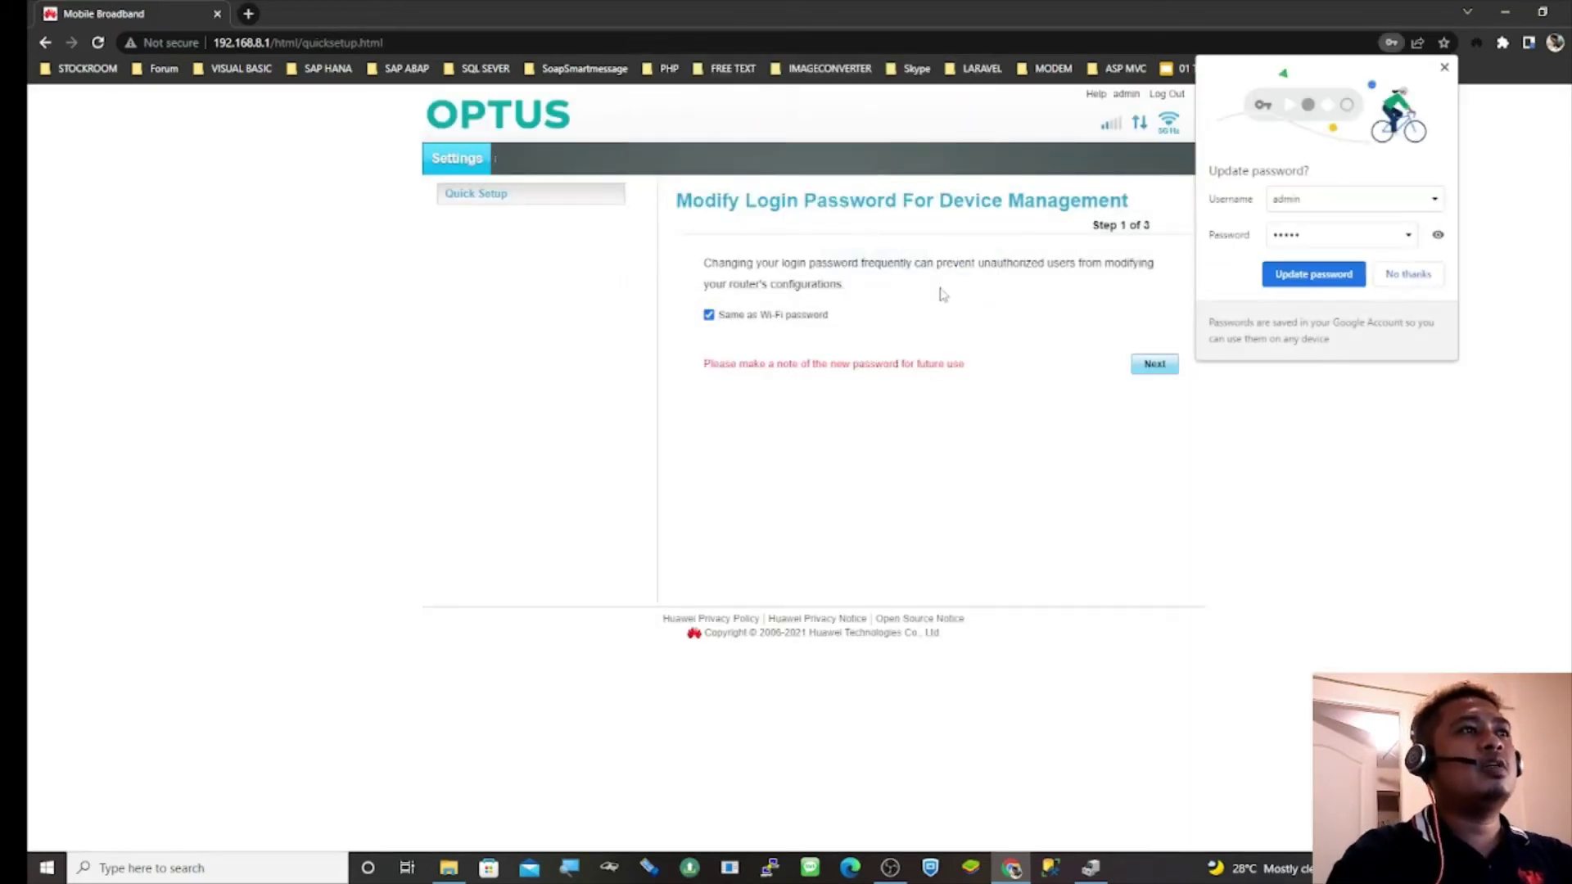
Step: Untick 'Same as Wi-Fi password' and enter and confirm a new login password
{"action": "left_click", "coordinate": [709, 315]}
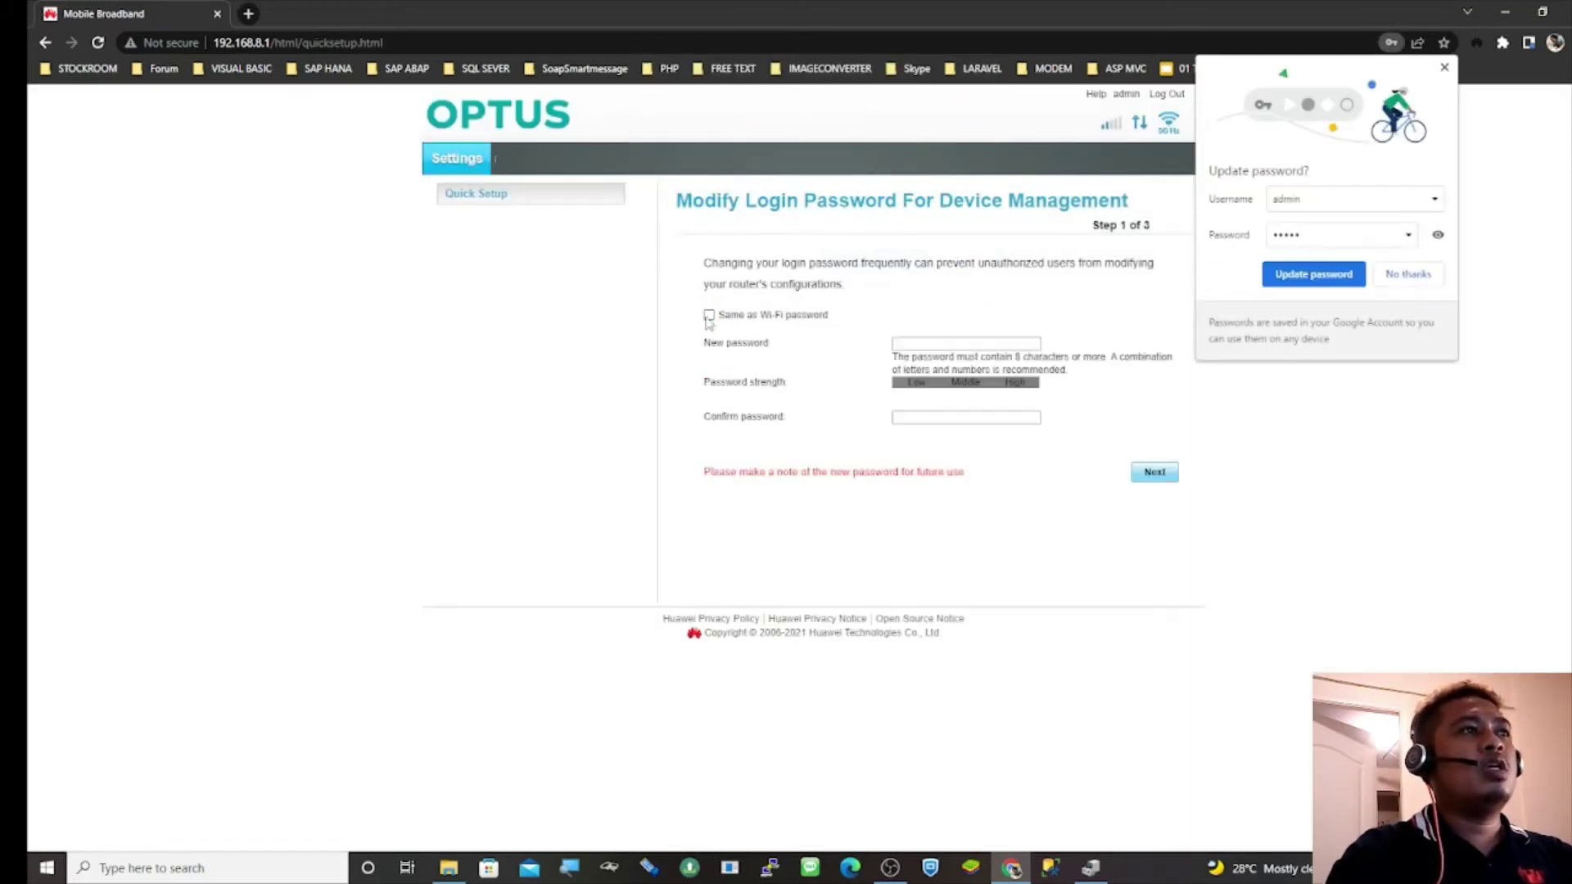
{"action": "left_click", "coordinate": [938, 344]}
{"action": "left_click", "coordinate": [936, 345]}
{"action": "type", "text": "a"}
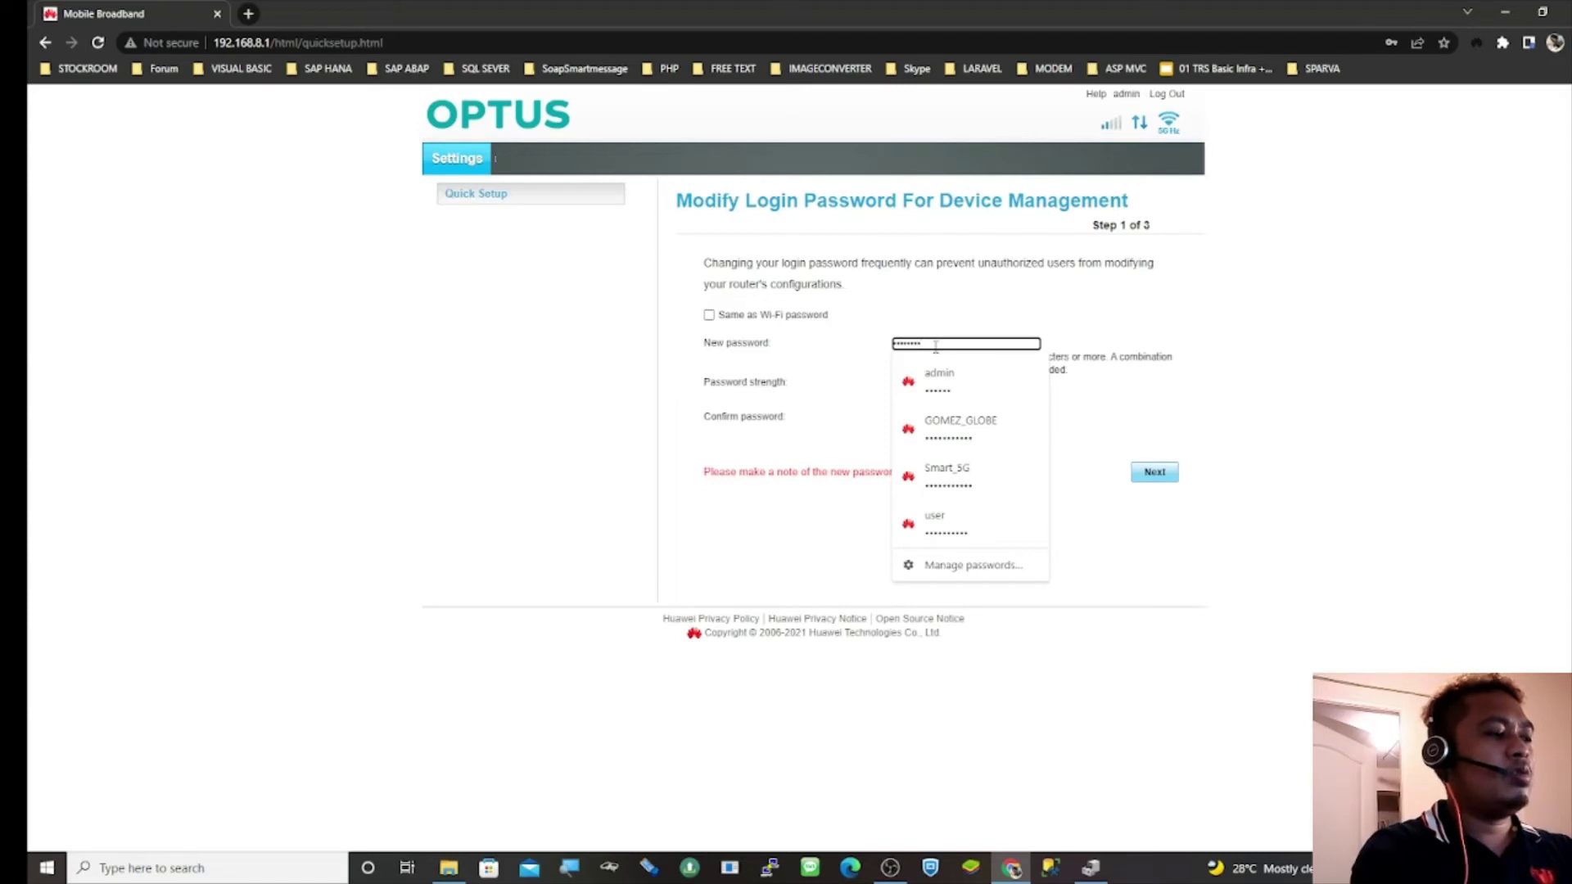
{"action": "key", "text": "Tab"}
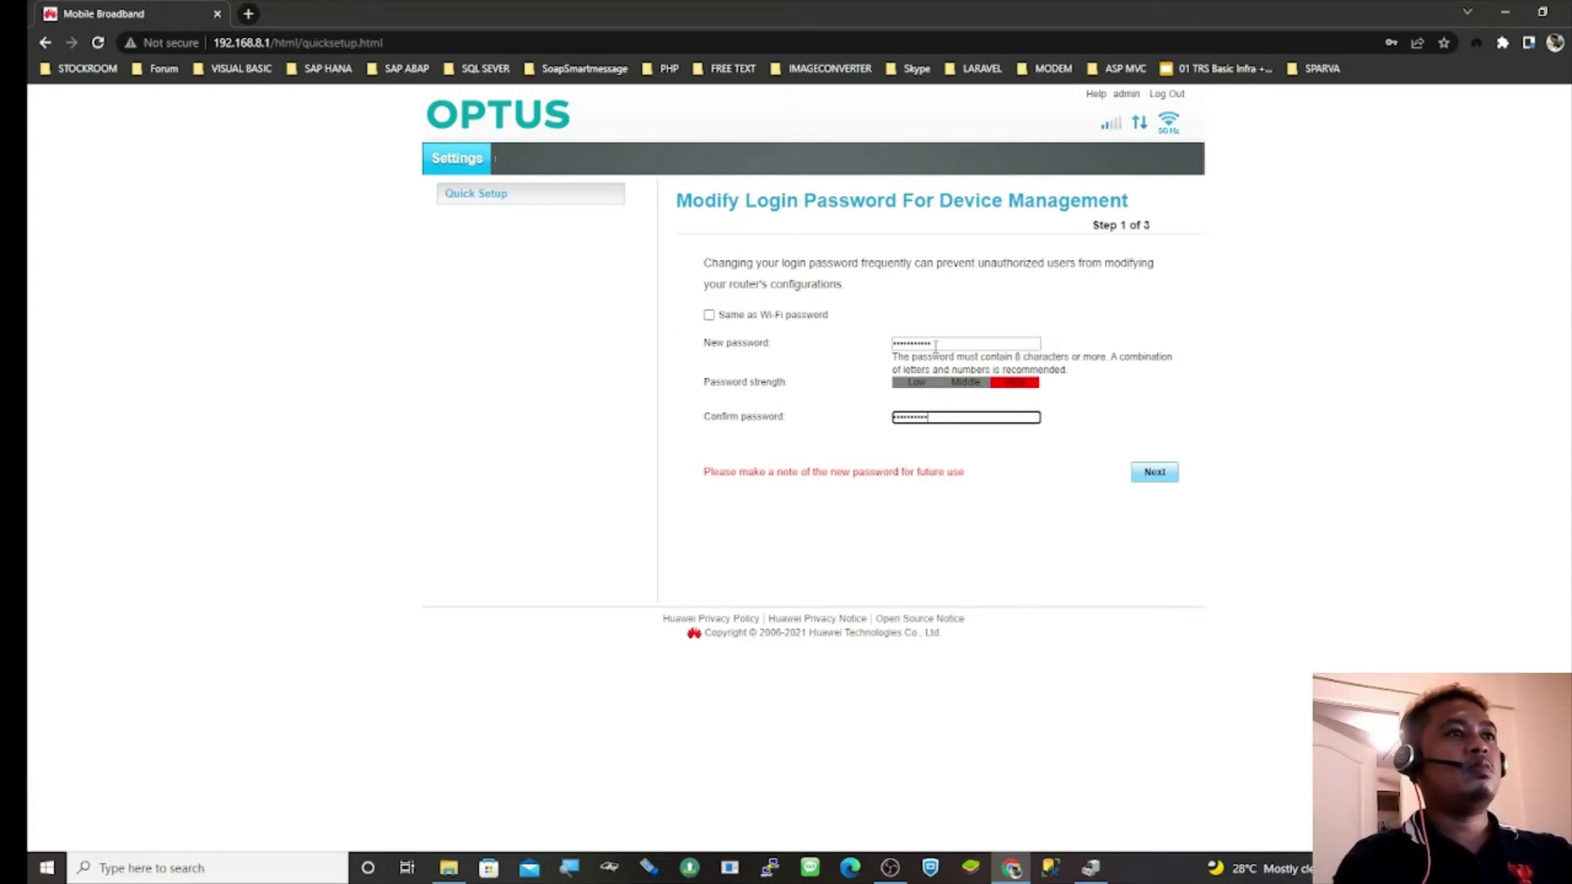
{"action": "left_click", "coordinate": [1155, 471]}
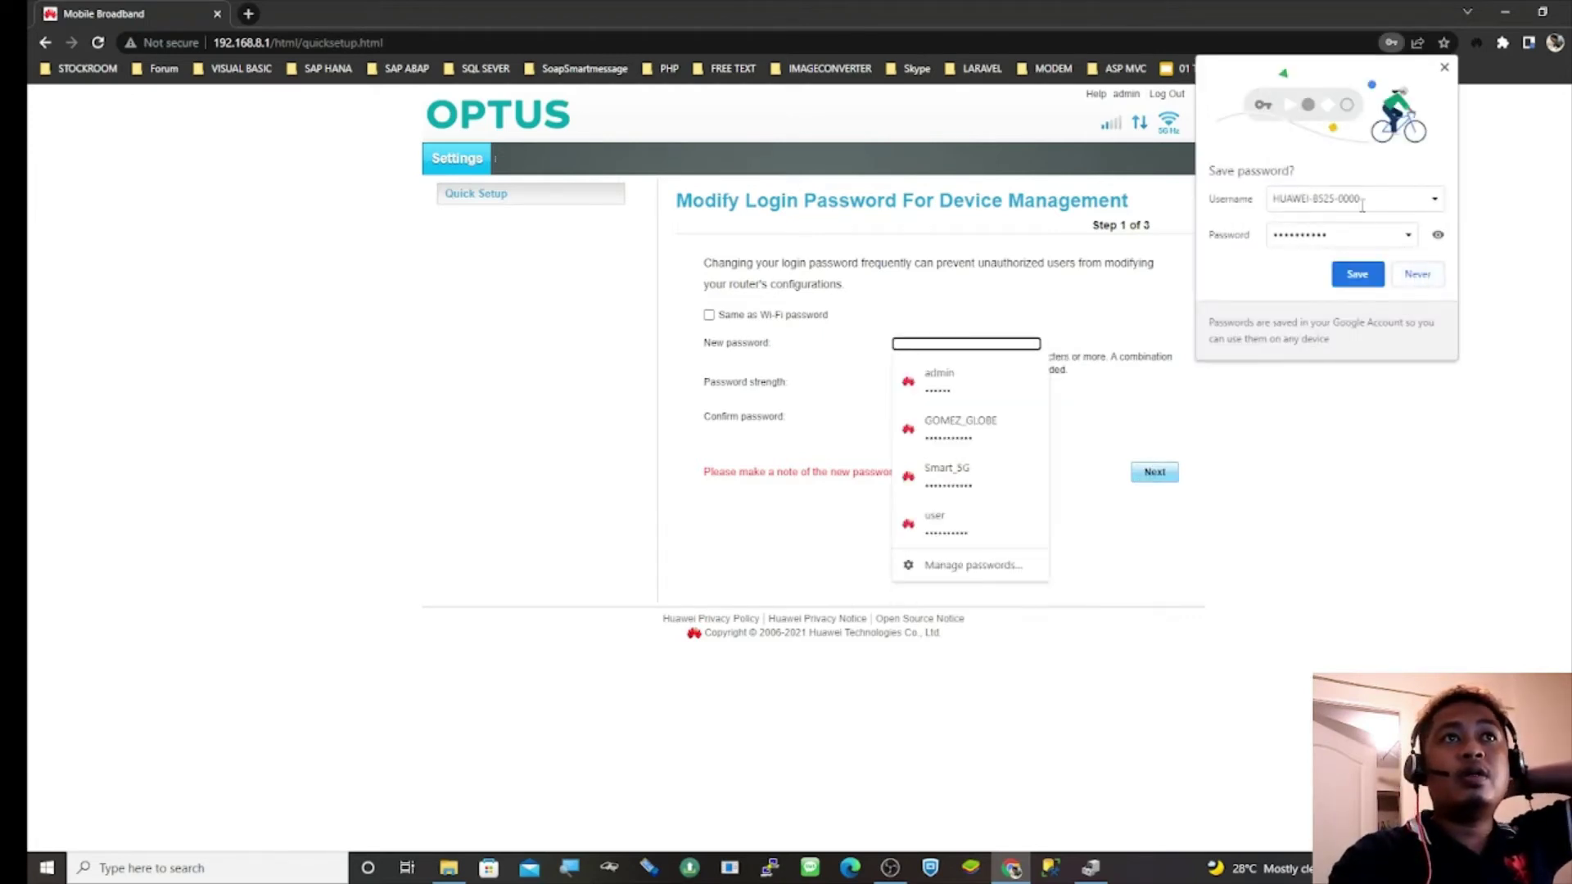
Step: Re-enter and confirm the new login password, then continue to the WiFi settings step
{"action": "left_click", "coordinate": [1418, 274]}
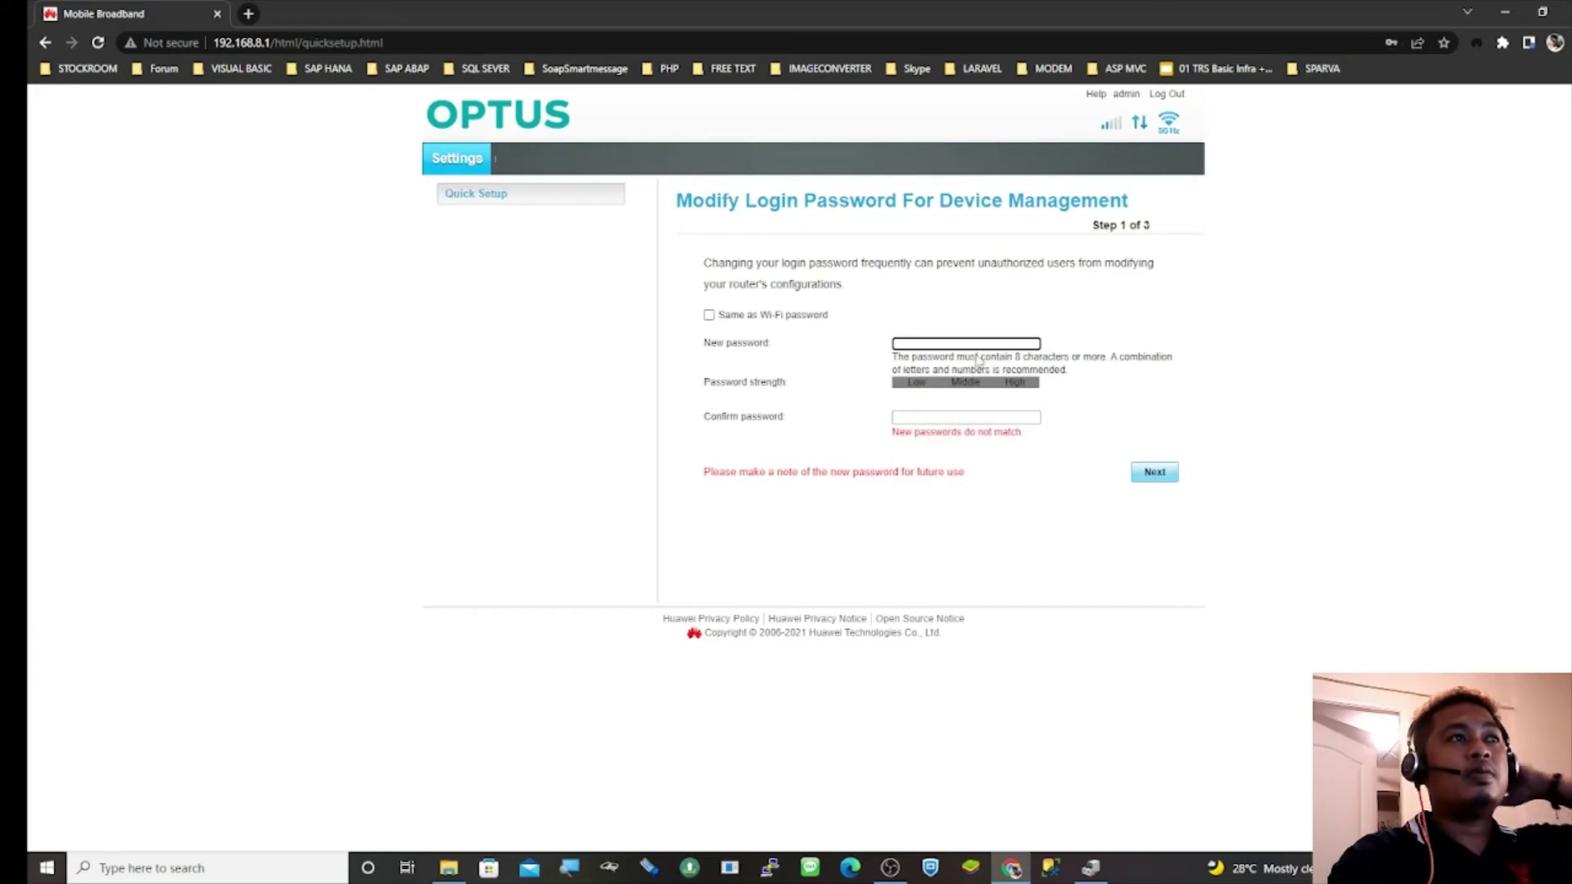
{"action": "left_click", "coordinate": [939, 343]}
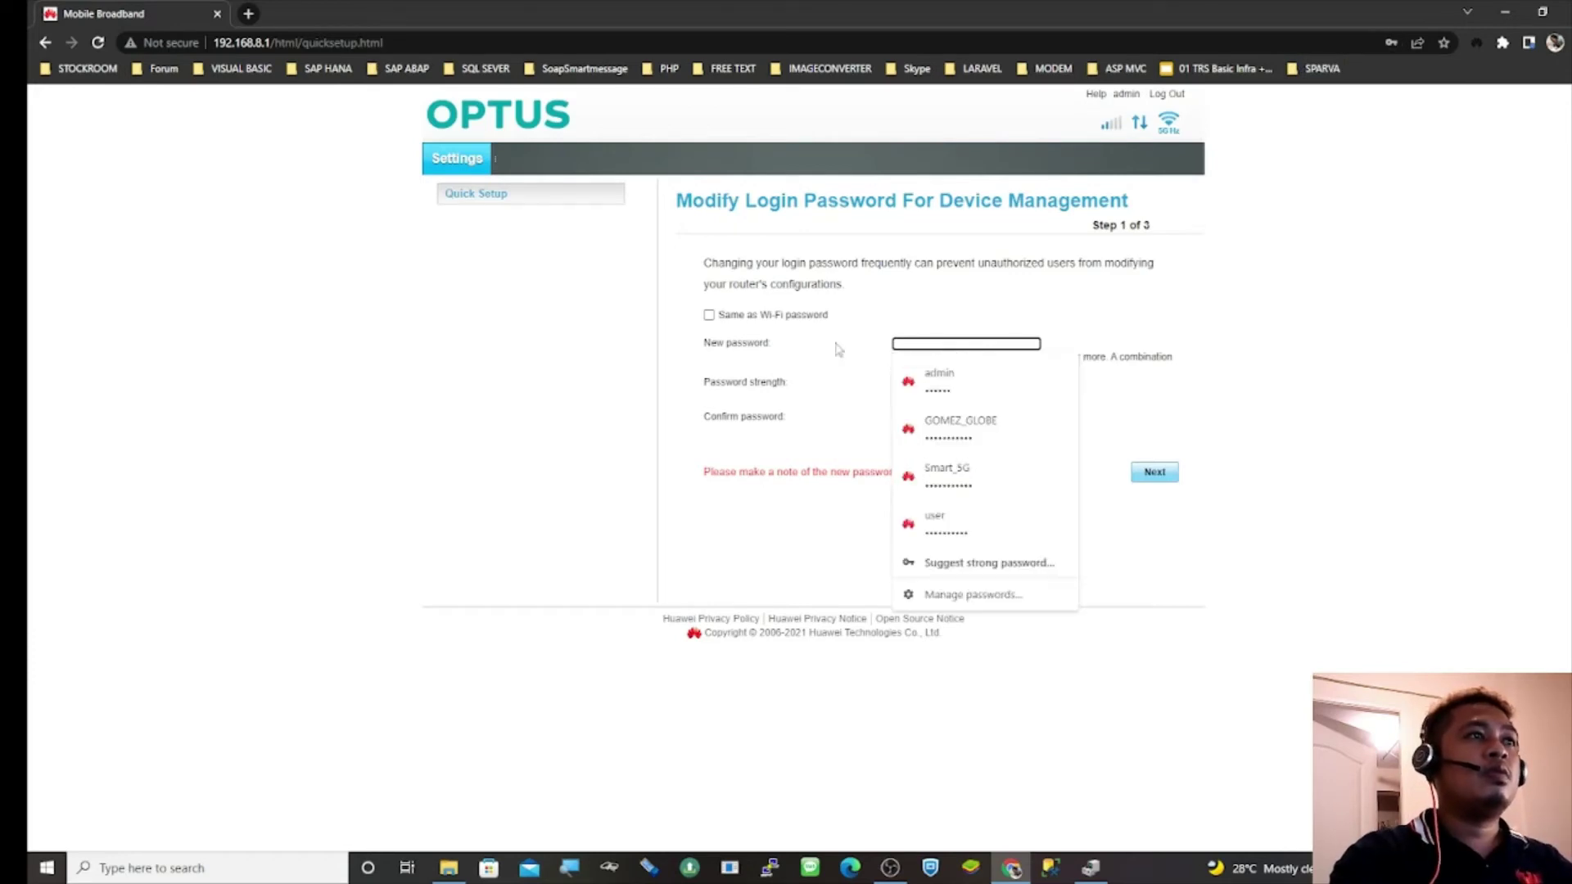
{"action": "left_click", "coordinate": [783, 328]}
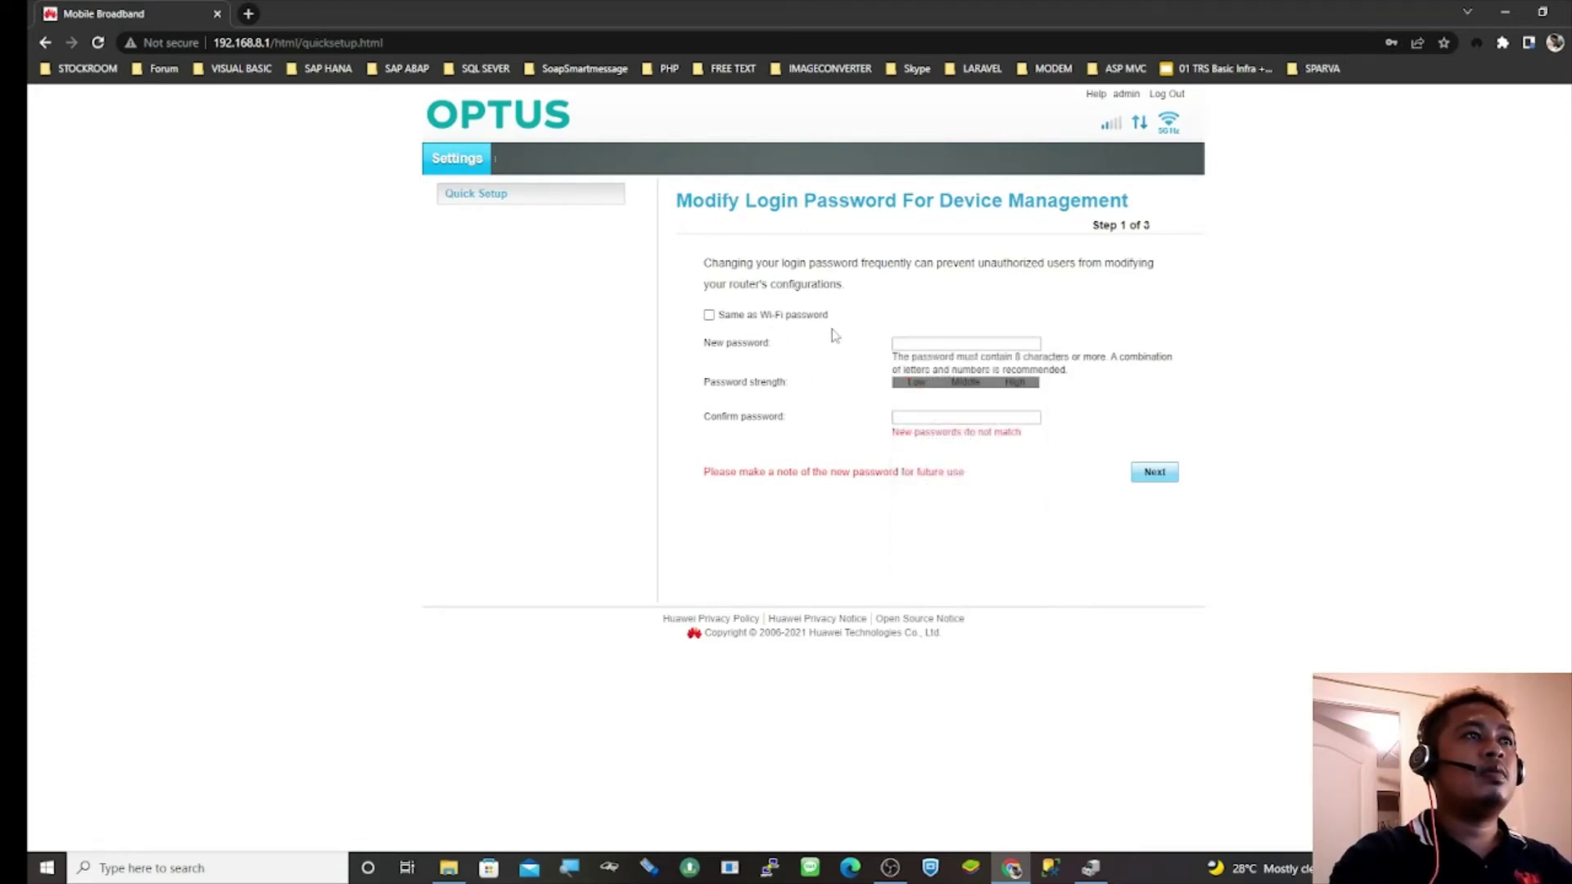
{"action": "left_click", "coordinate": [927, 343]}
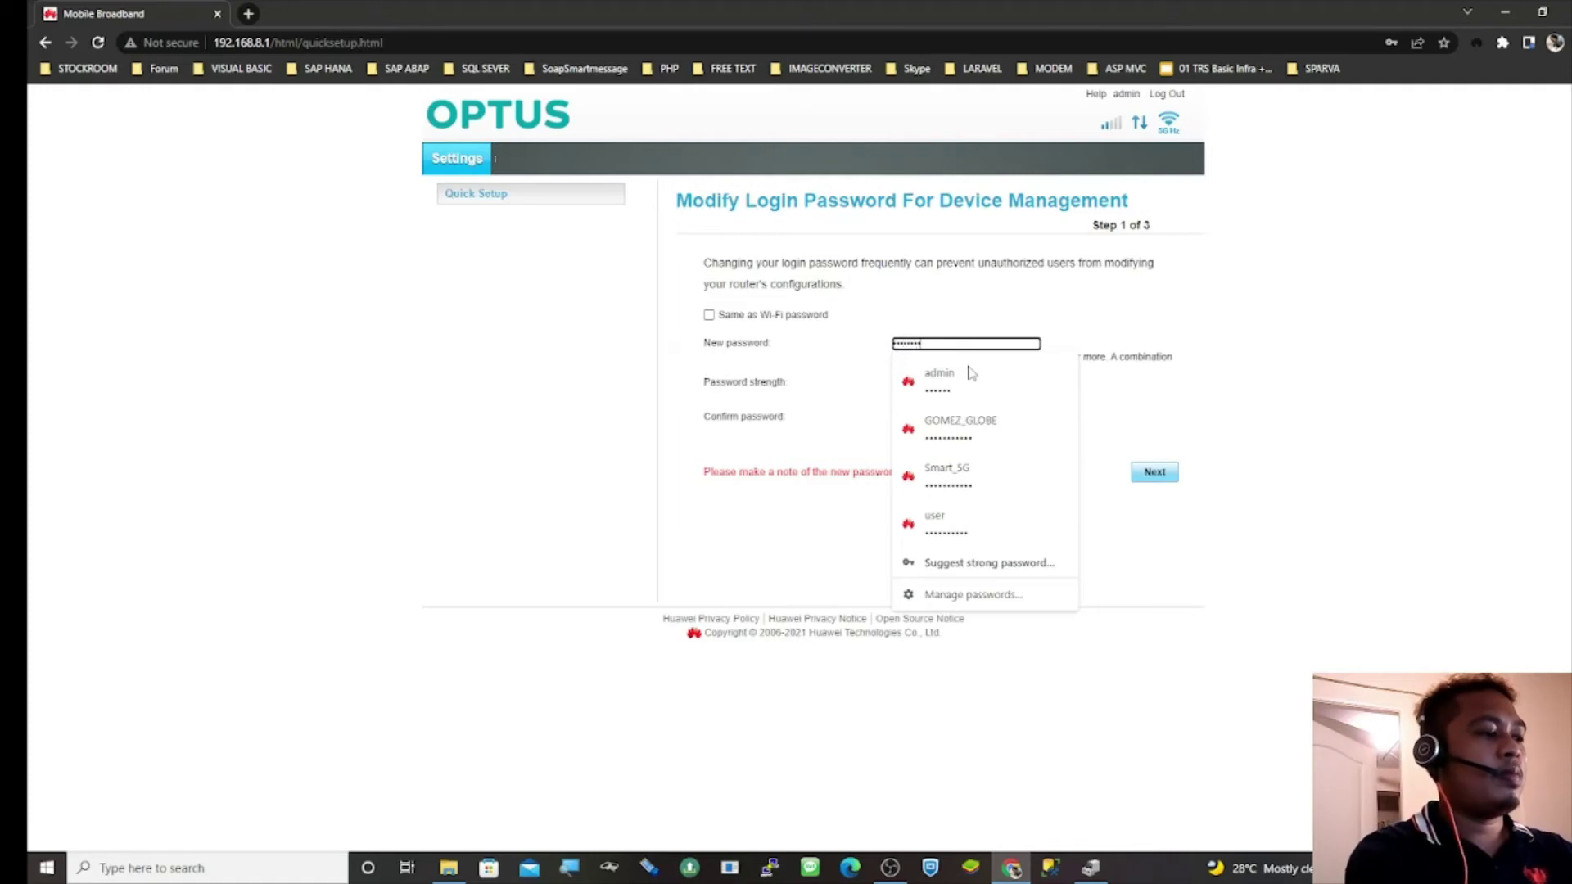
{"action": "key", "text": "Tab"}
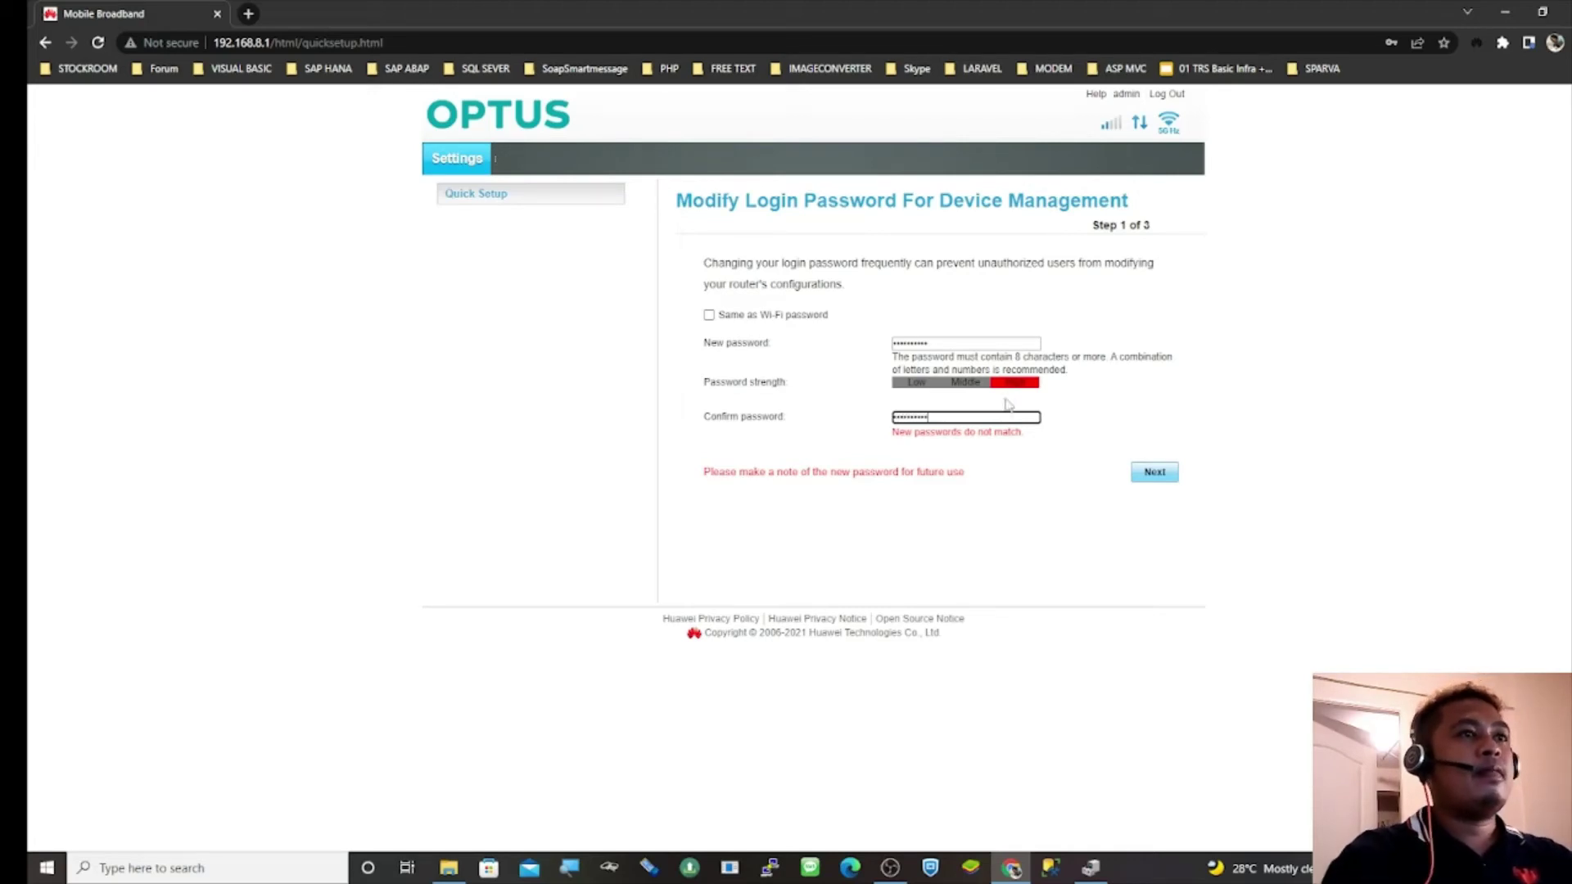
{"action": "left_click", "coordinate": [1149, 473]}
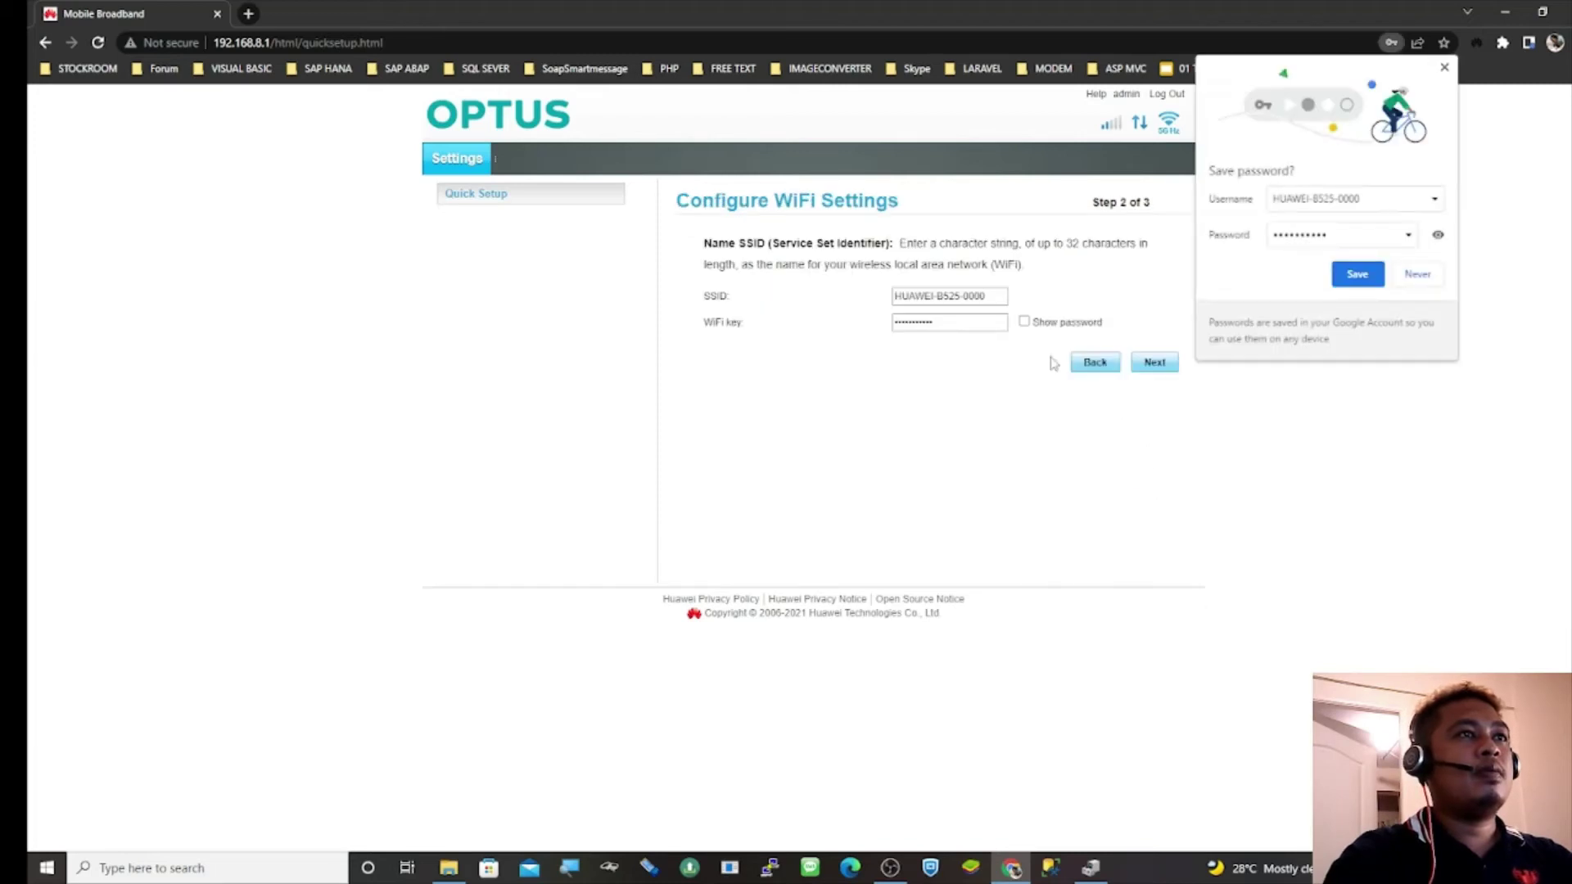
Step: Replace the SSID with Smart_5G via autofill, re-enter the WiFi key, and continue
{"action": "left_click_drag", "start_coordinate": [1004, 296], "coordinate": [895, 296]}
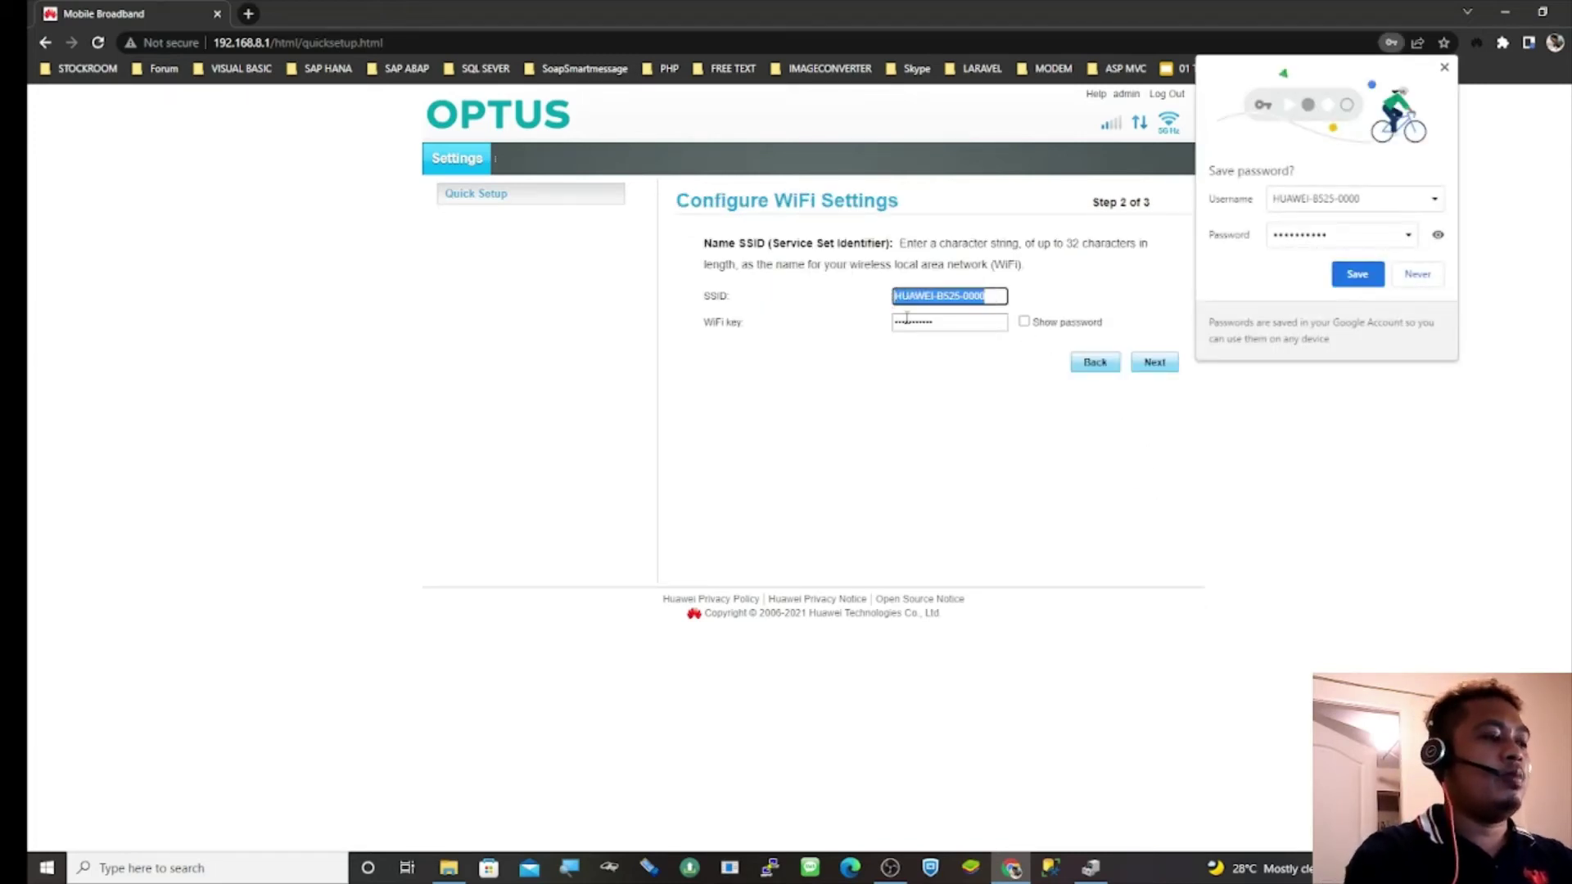
{"action": "type", "text": "SM"}
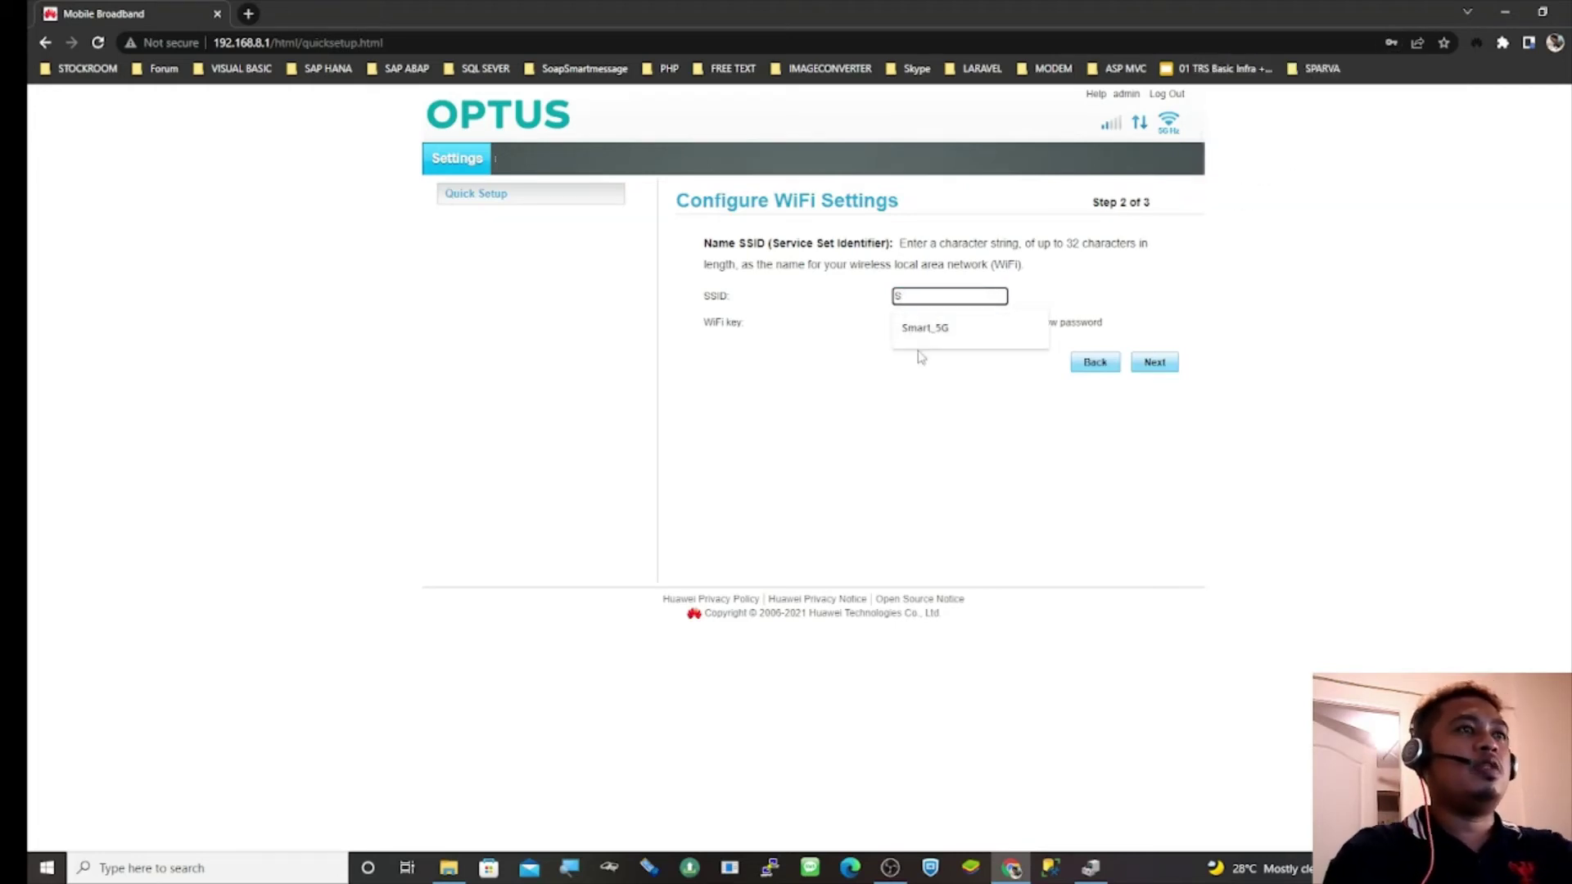
{"action": "left_click", "coordinate": [934, 326]}
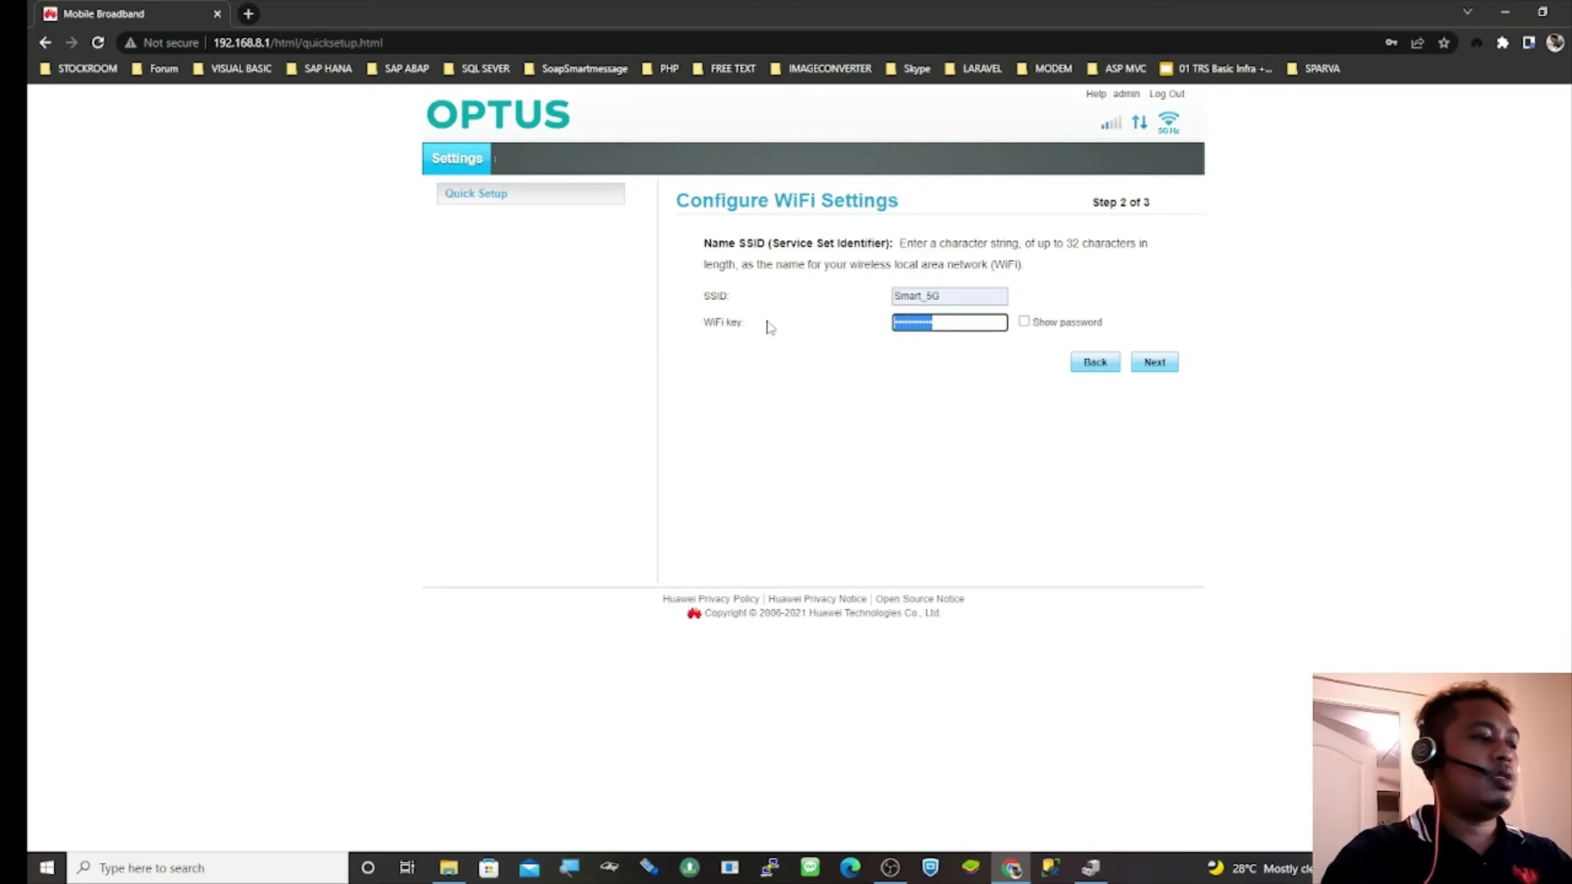
{"action": "key", "text": "BackSpace"}
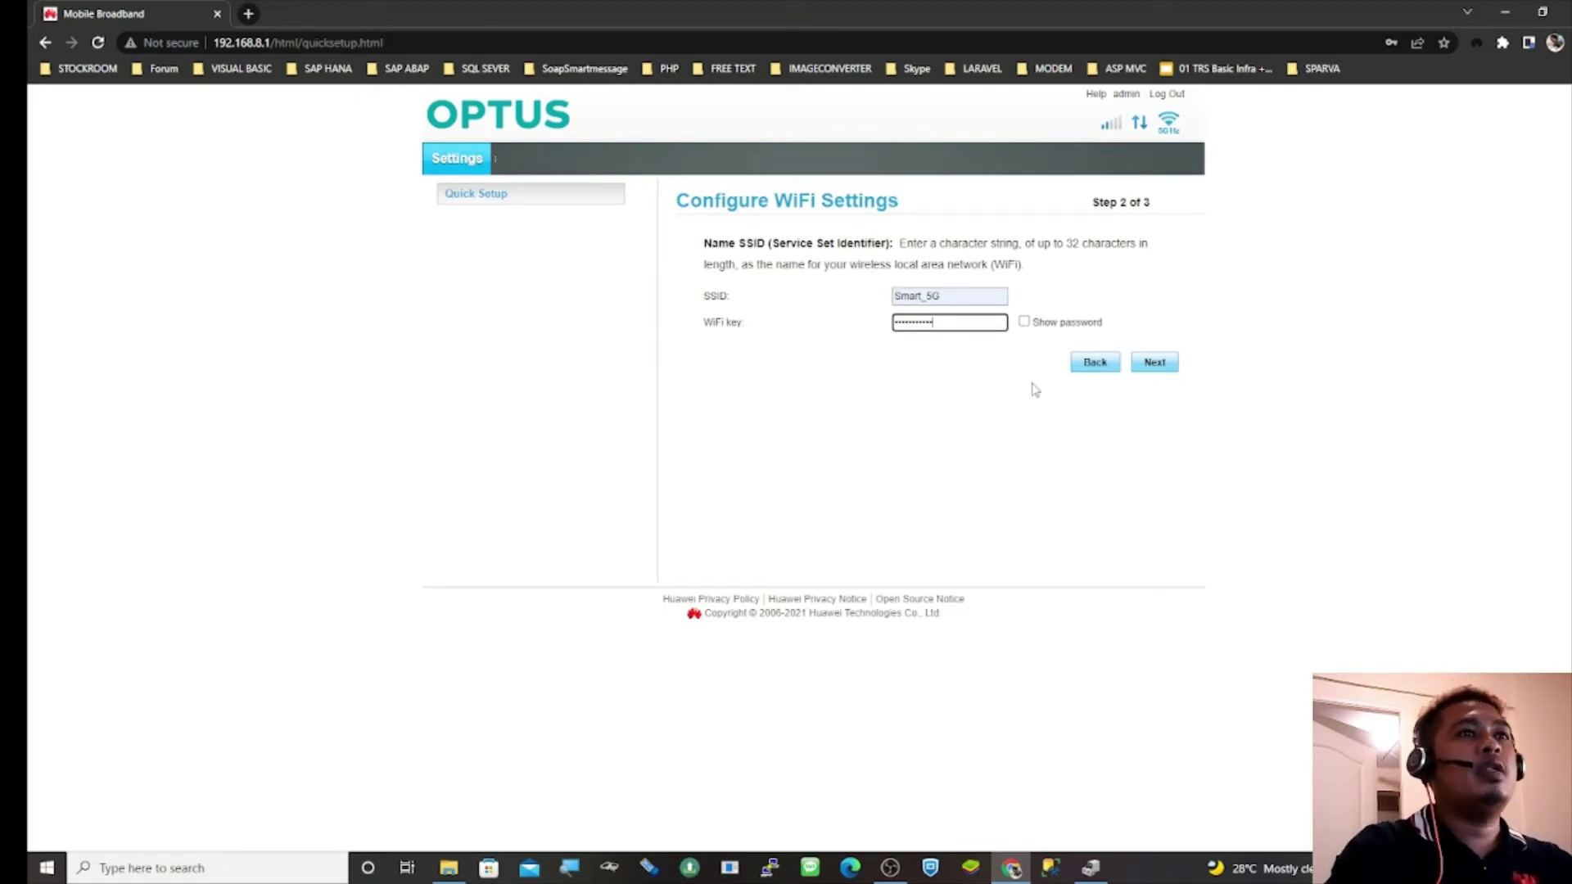
{"action": "left_click", "coordinate": [1155, 361]}
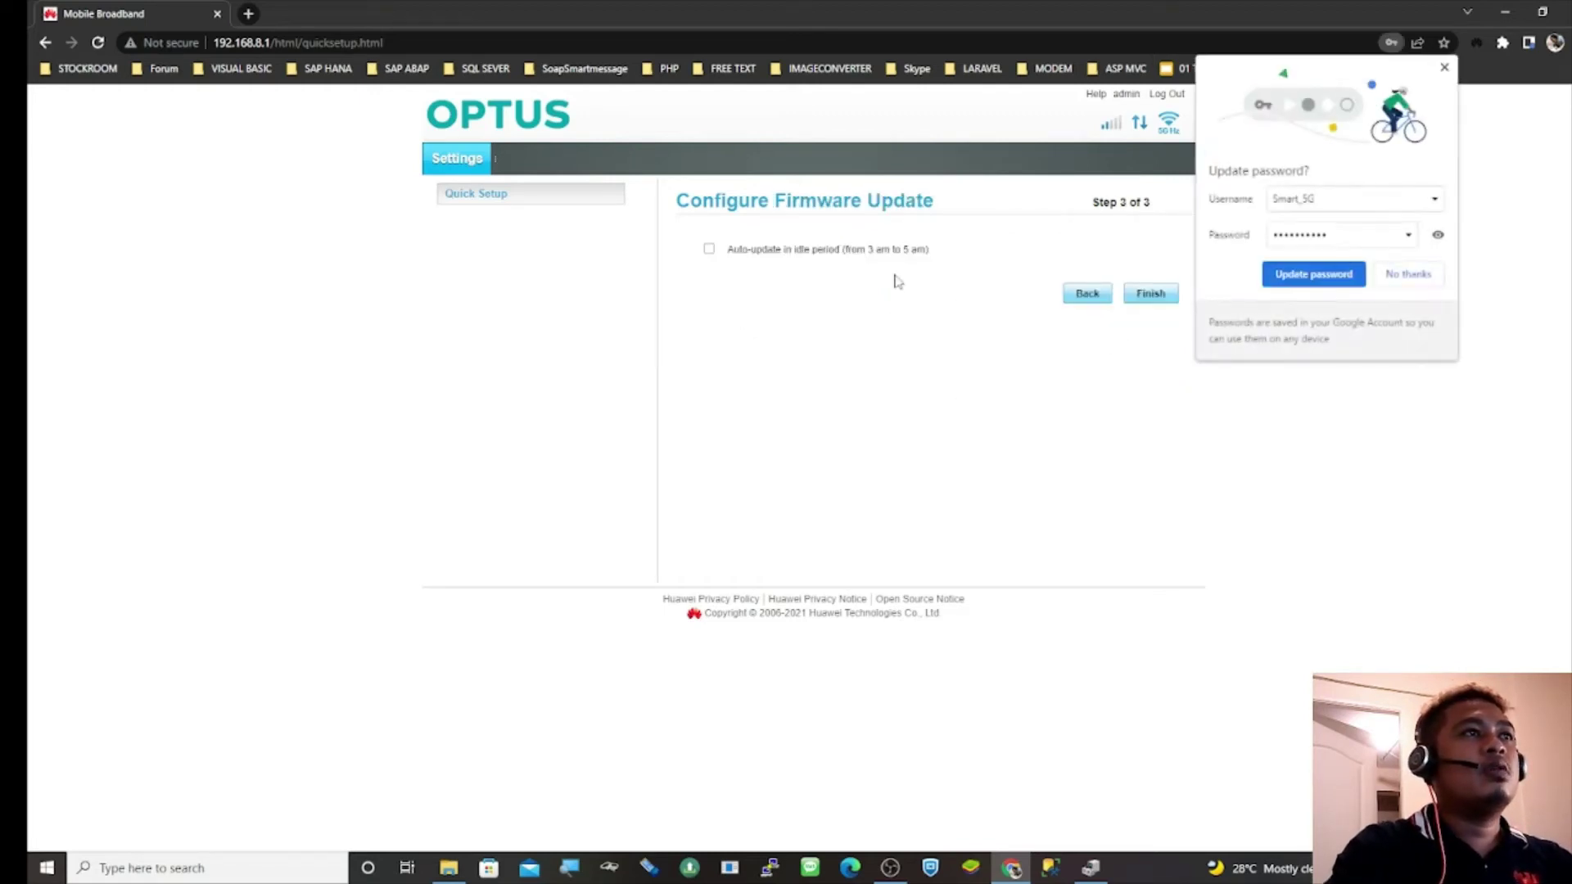
Step: Finish quick setup choosing Update Manually, dismiss the notices, and go to Settings
{"action": "left_click", "coordinate": [1152, 296]}
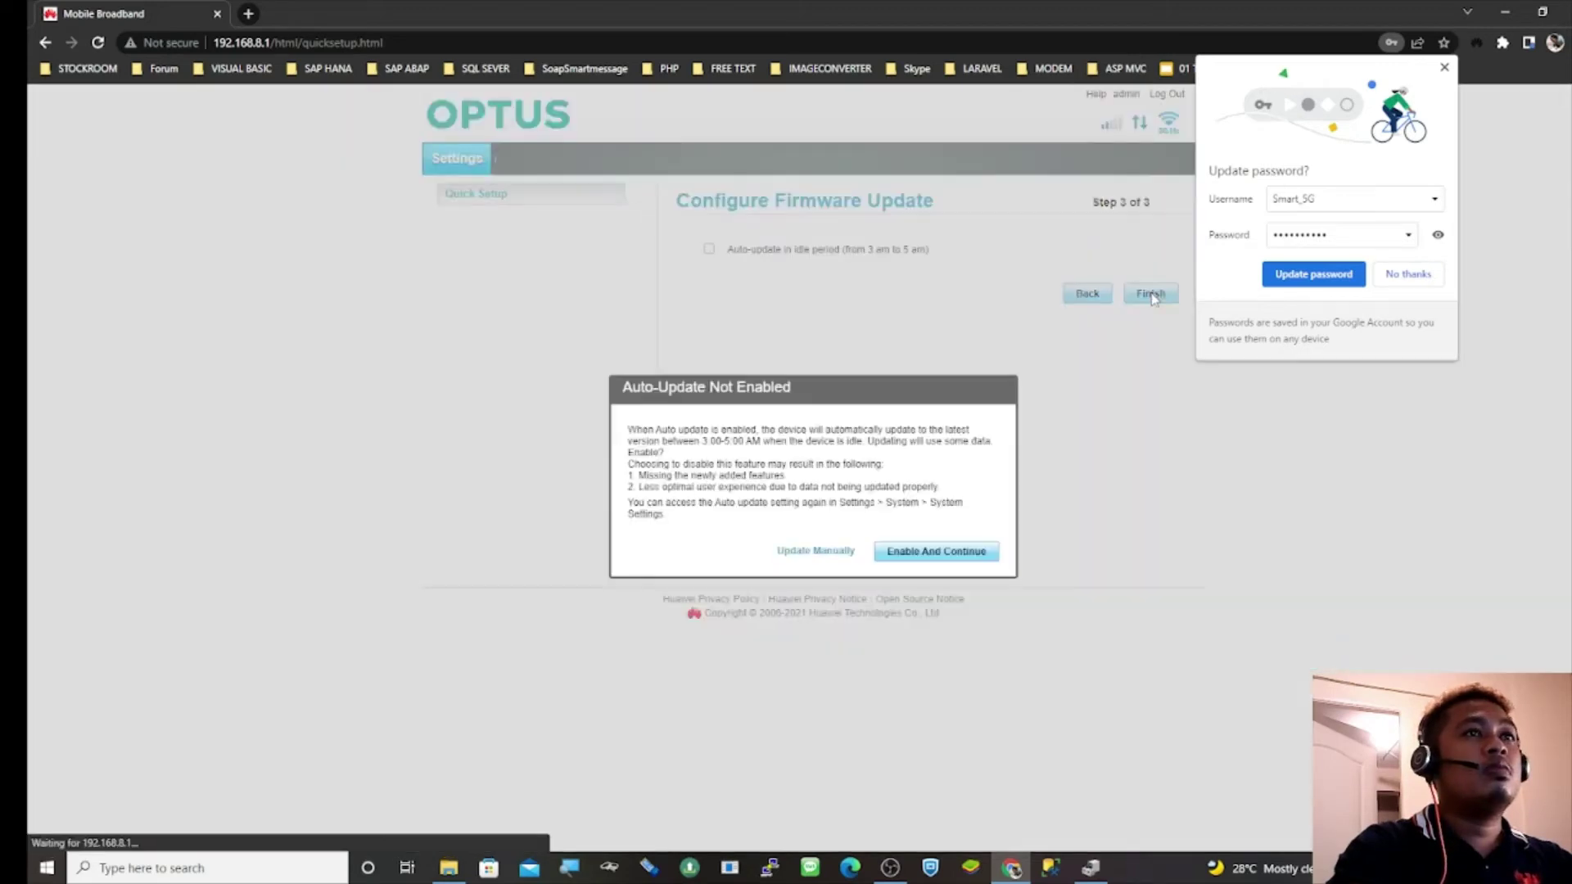
{"action": "left_click", "coordinate": [821, 556]}
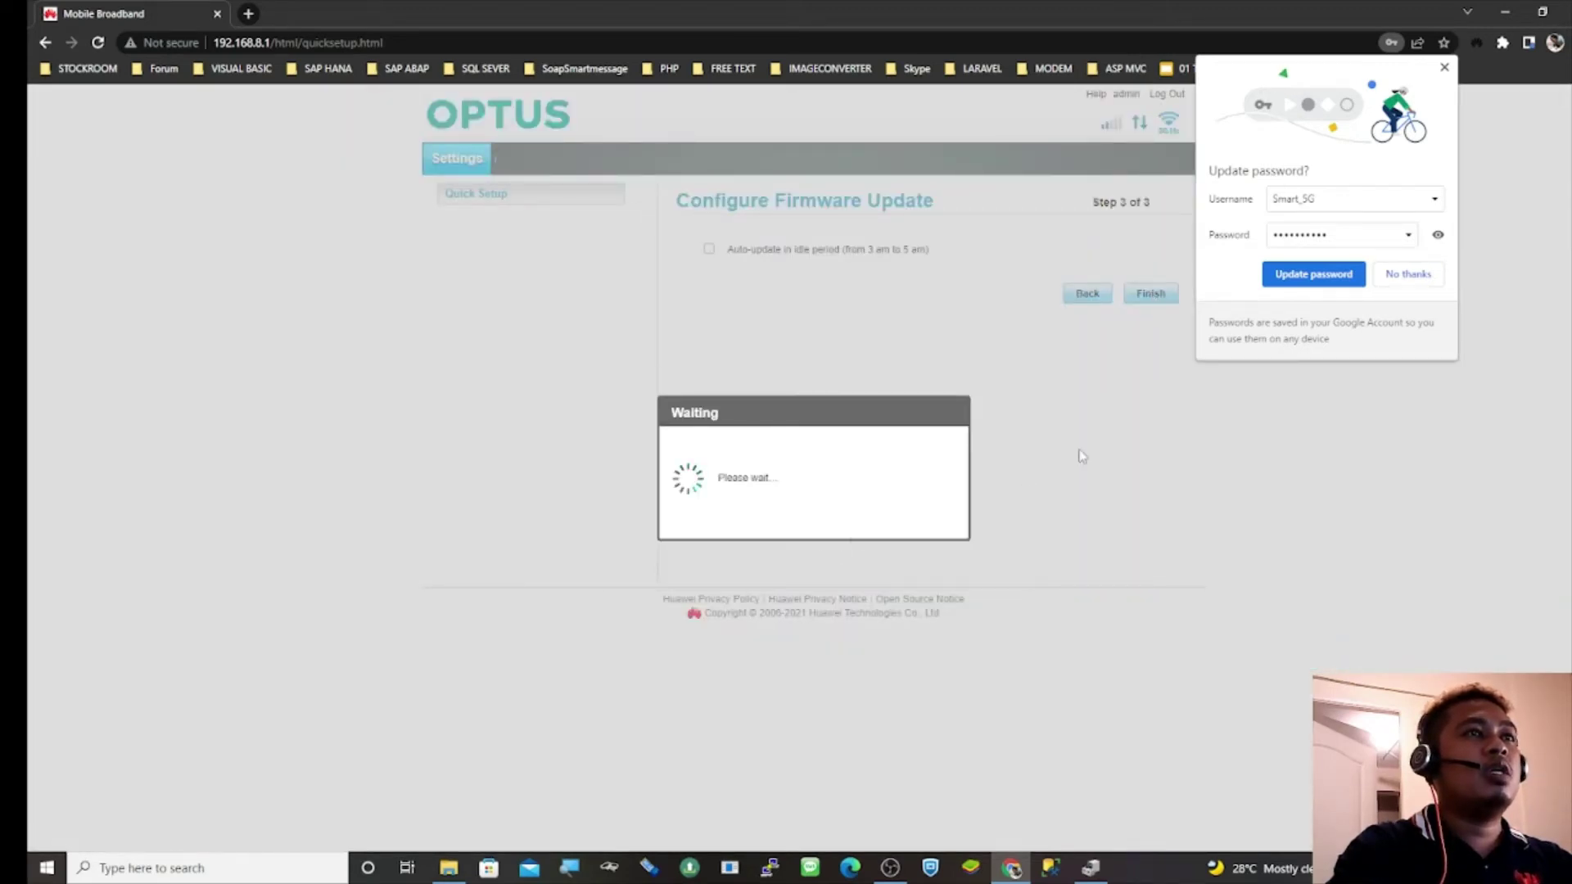
{"action": "left_click", "coordinate": [1445, 69]}
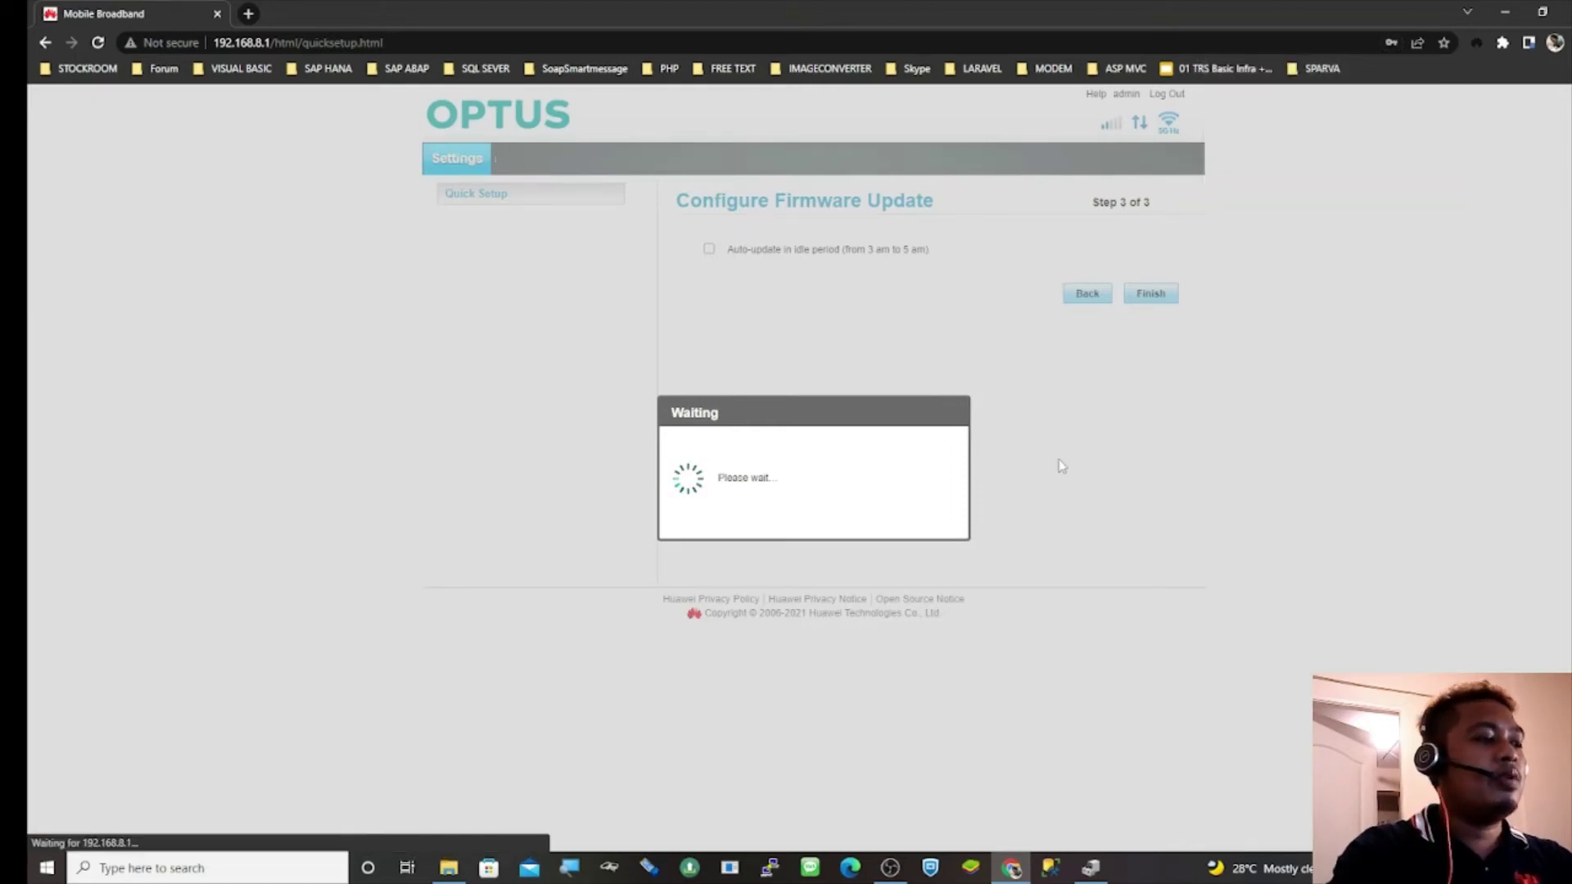
{"action": "left_click", "coordinate": [944, 451]}
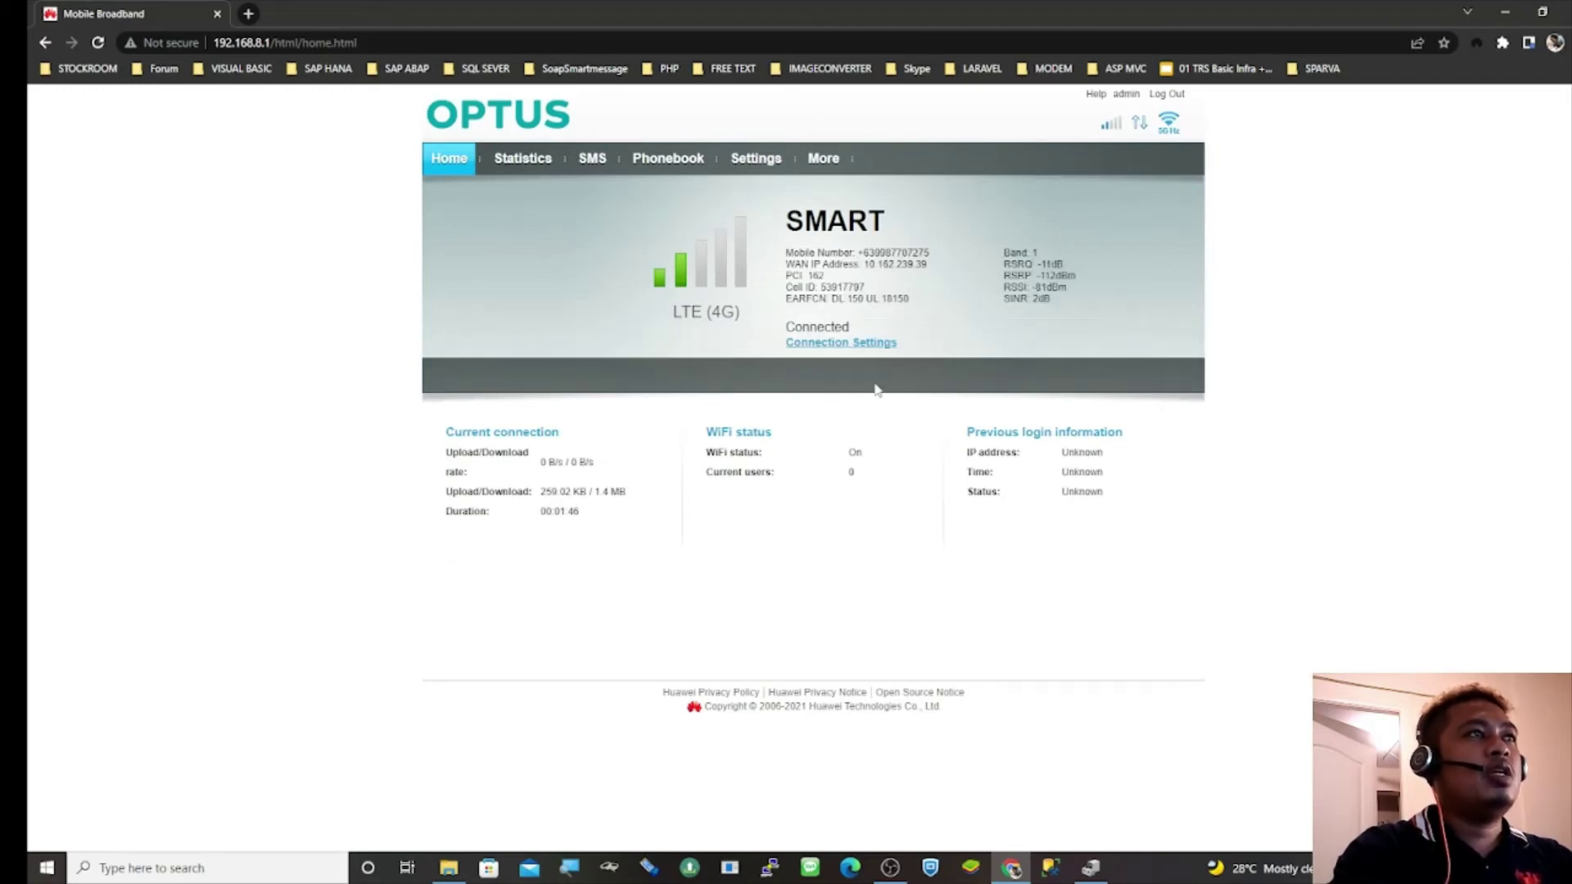
{"action": "left_click", "coordinate": [760, 160]}
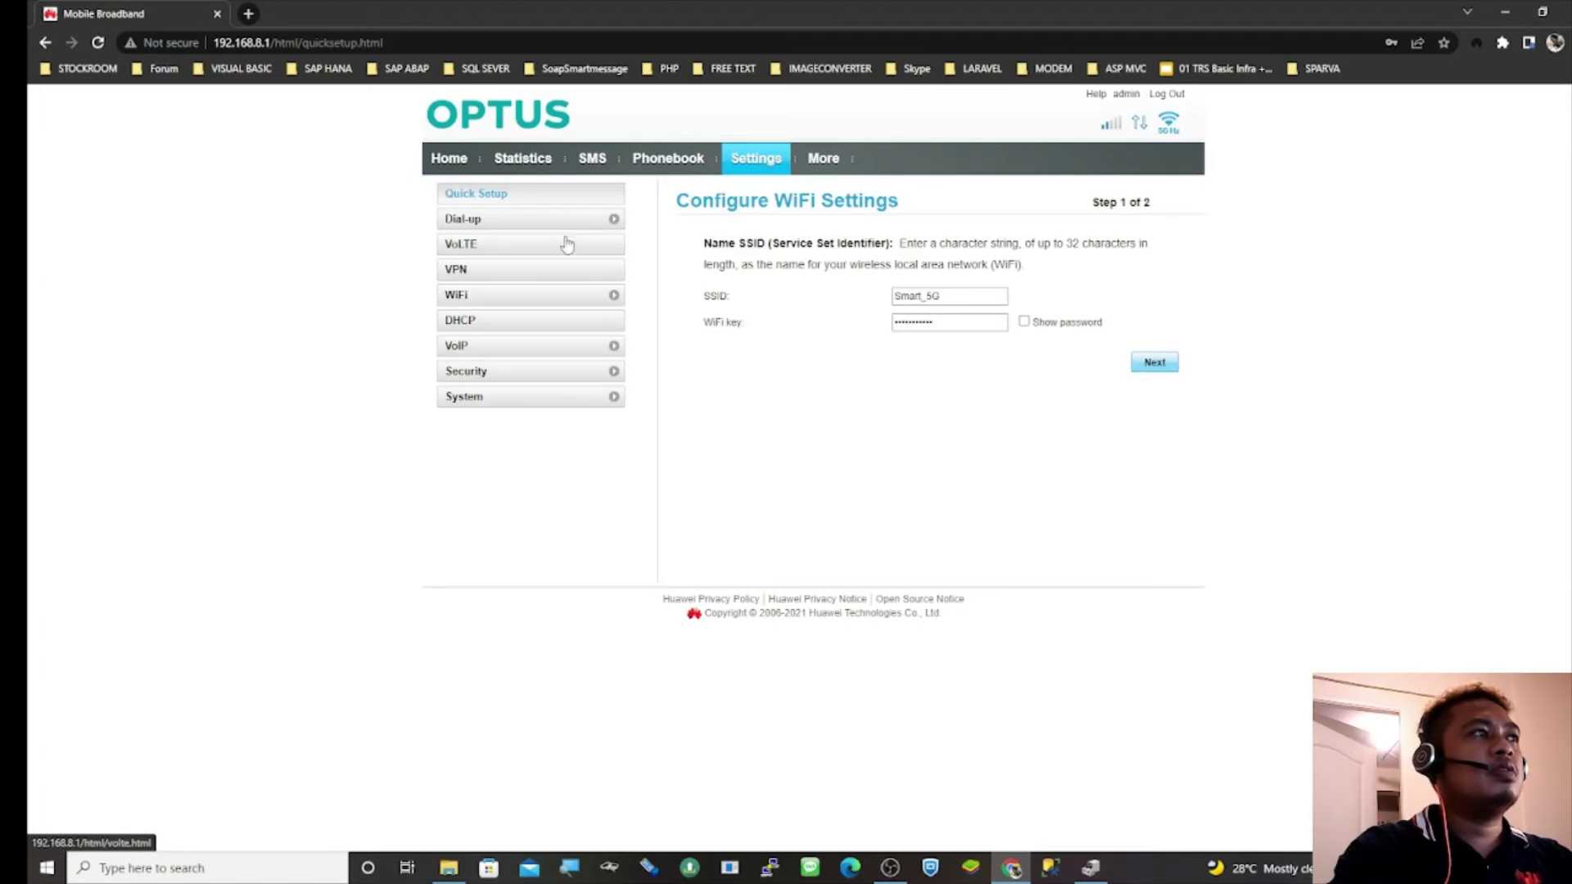
Step: In Network Settings set Preferred mode to LTE only with only band B40, apply, and return Home
{"action": "left_click", "coordinate": [549, 227]}
{"action": "left_click", "coordinate": [517, 285]}
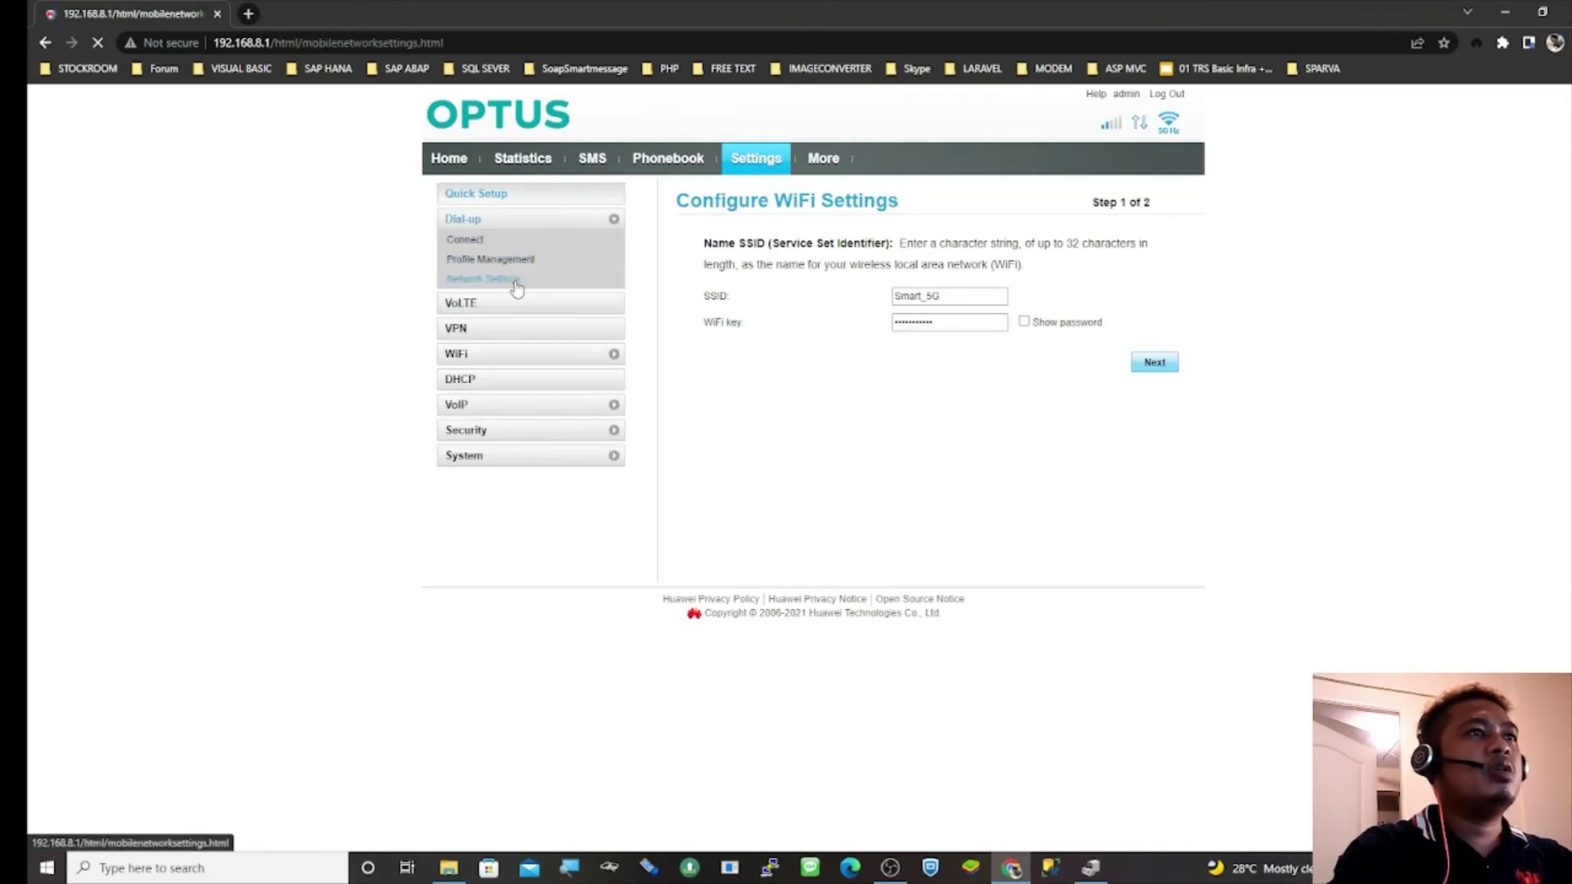
{"action": "left_click", "coordinate": [705, 308]}
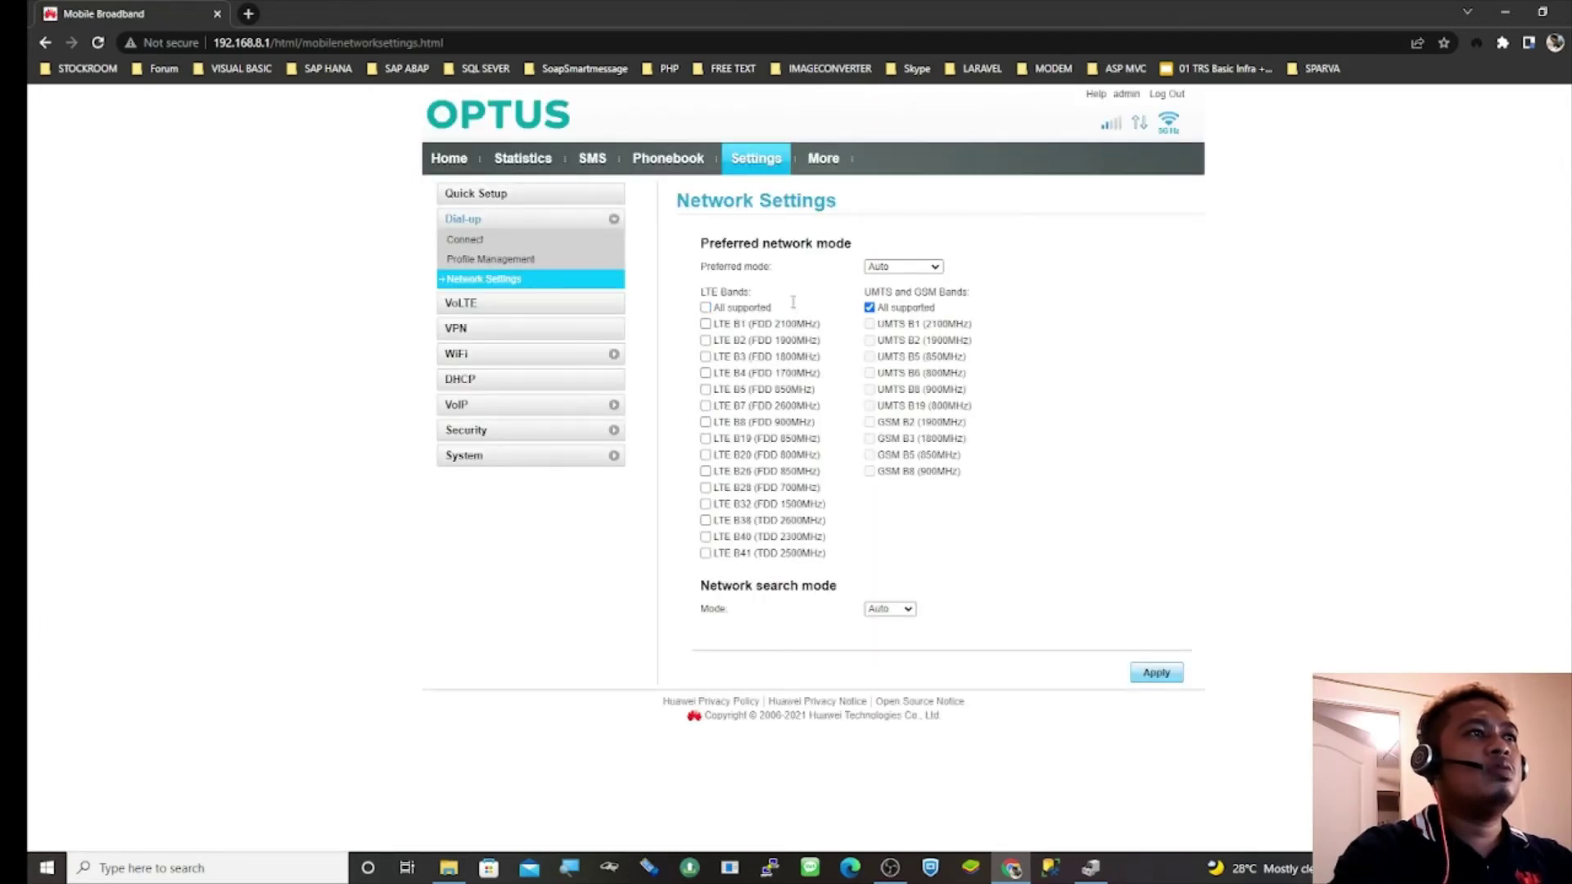
{"action": "left_click", "coordinate": [933, 267]}
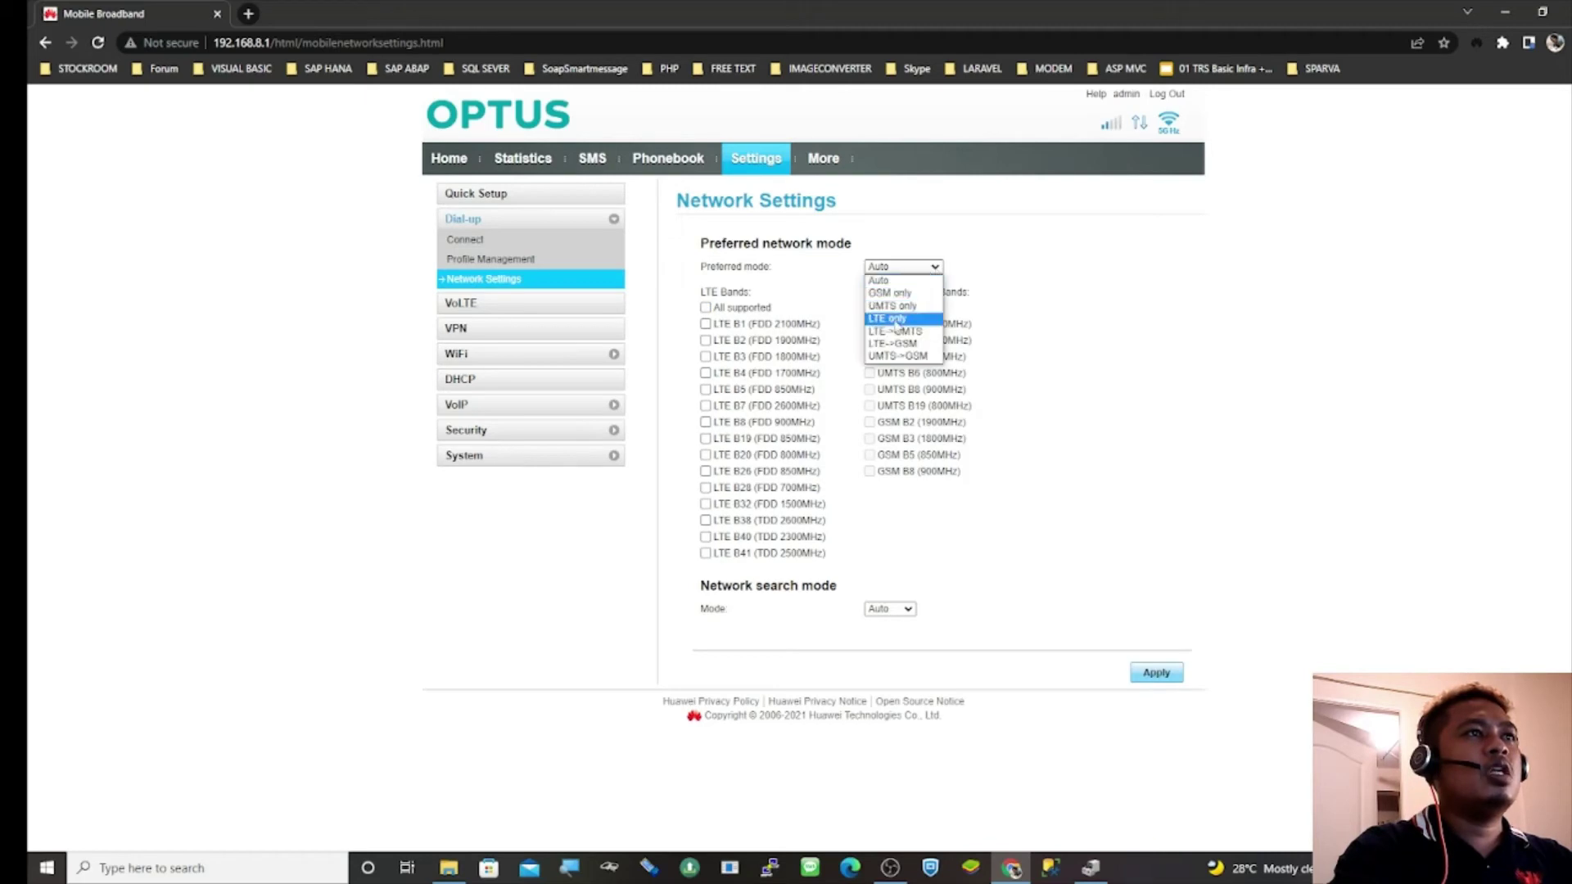
{"action": "left_click", "coordinate": [899, 328]}
{"action": "left_click", "coordinate": [705, 548]}
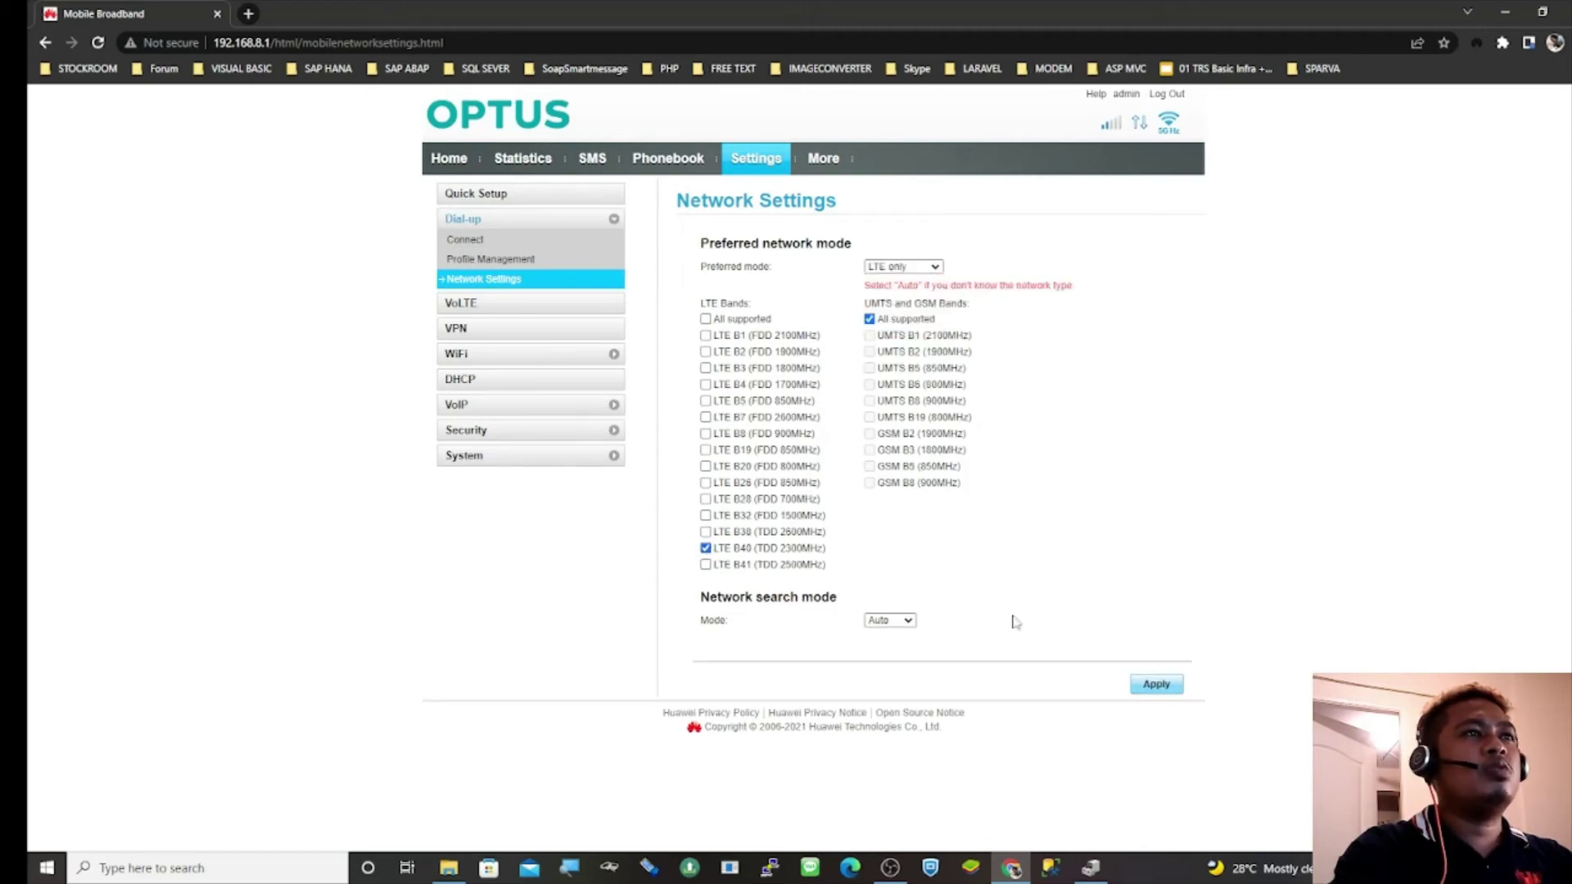
{"action": "left_click", "coordinate": [1163, 685]}
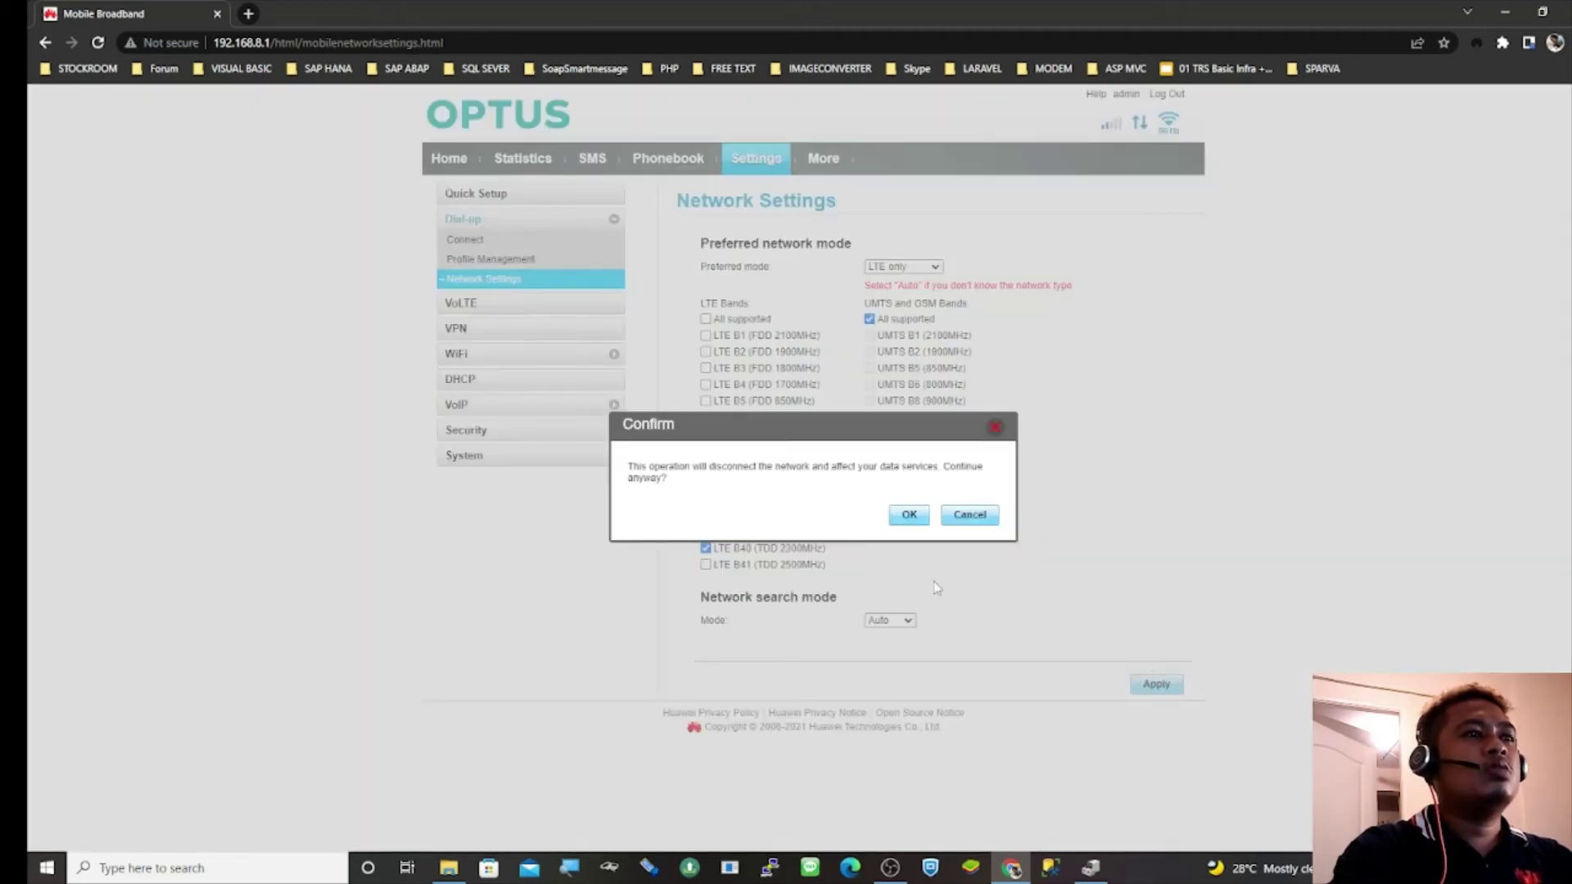
{"action": "left_click", "coordinate": [908, 524]}
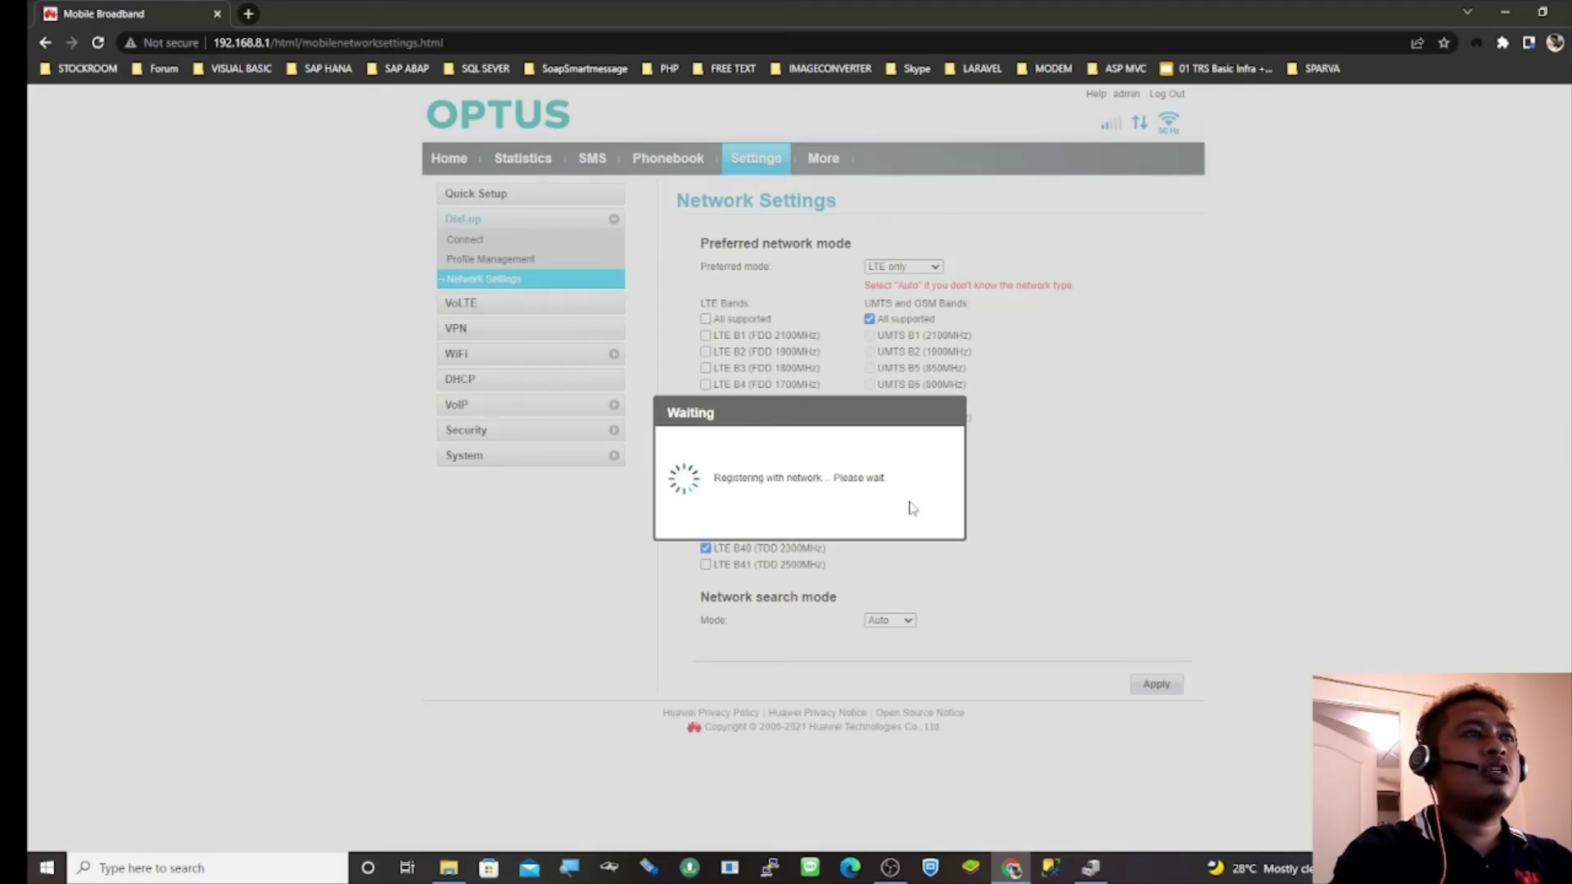
{"action": "left_click", "coordinate": [941, 450]}
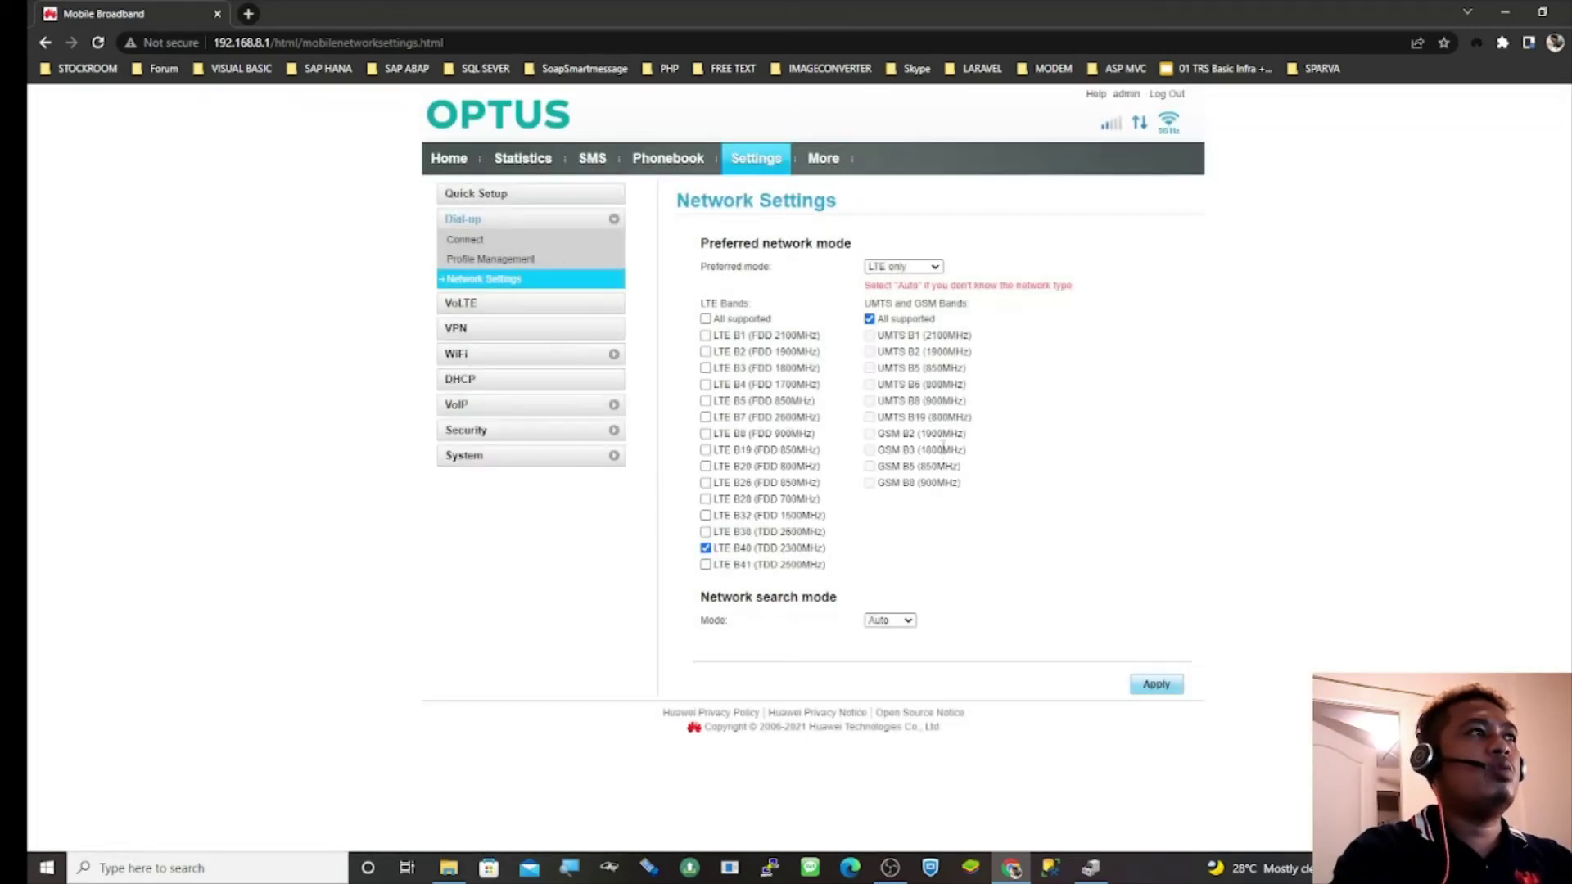
{"action": "left_click", "coordinate": [449, 158]}
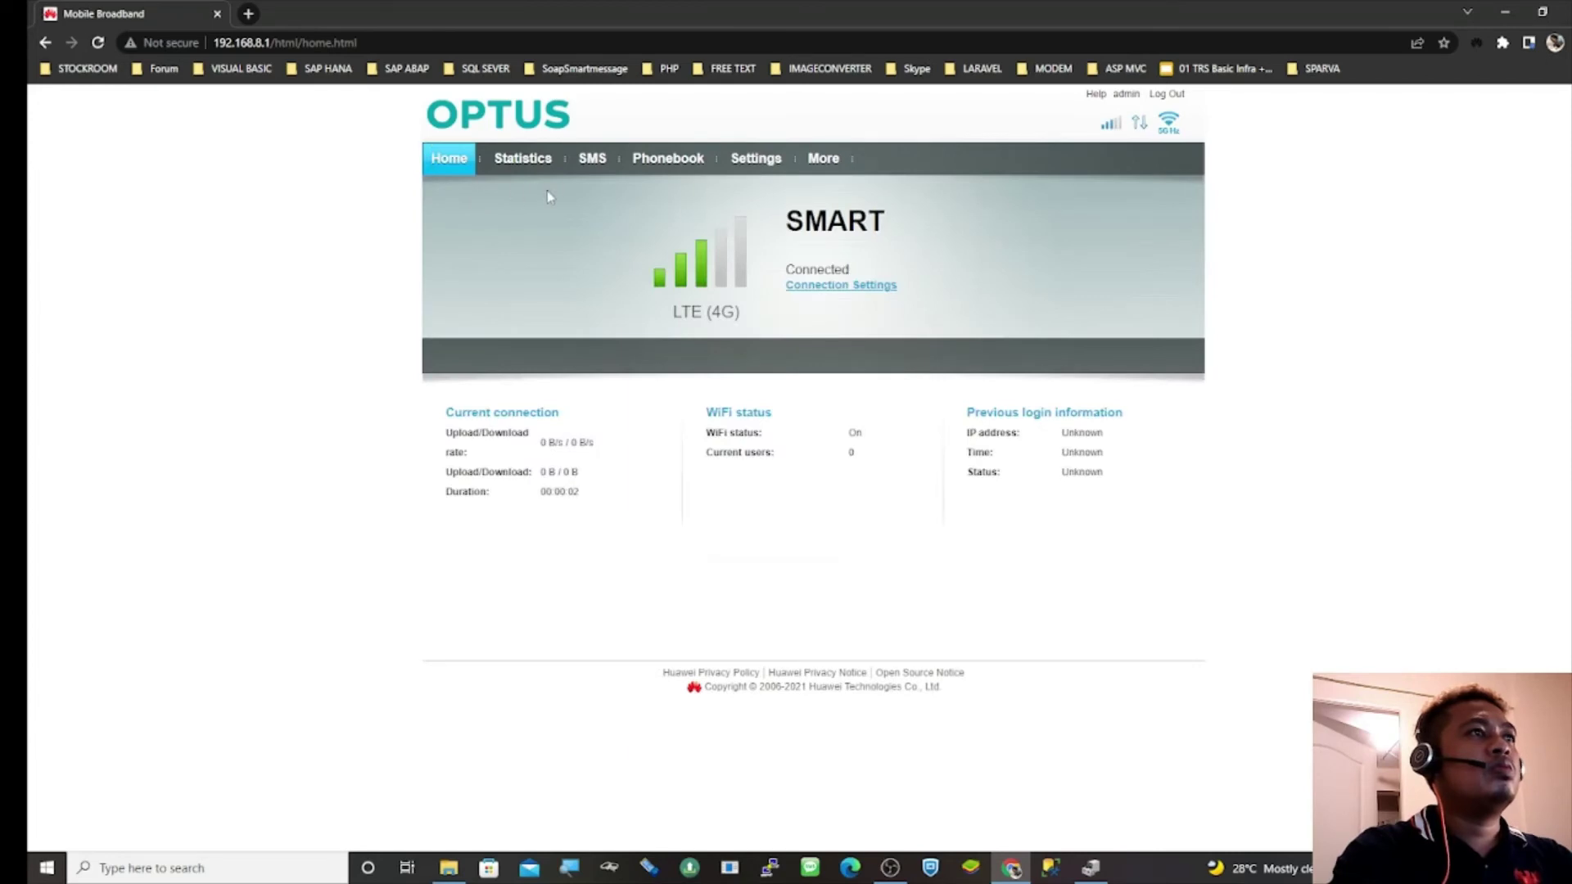
Step: Load speedtest.net in a new tab and start a test against SMART Communications Makati
{"action": "left_click", "coordinate": [248, 14]}
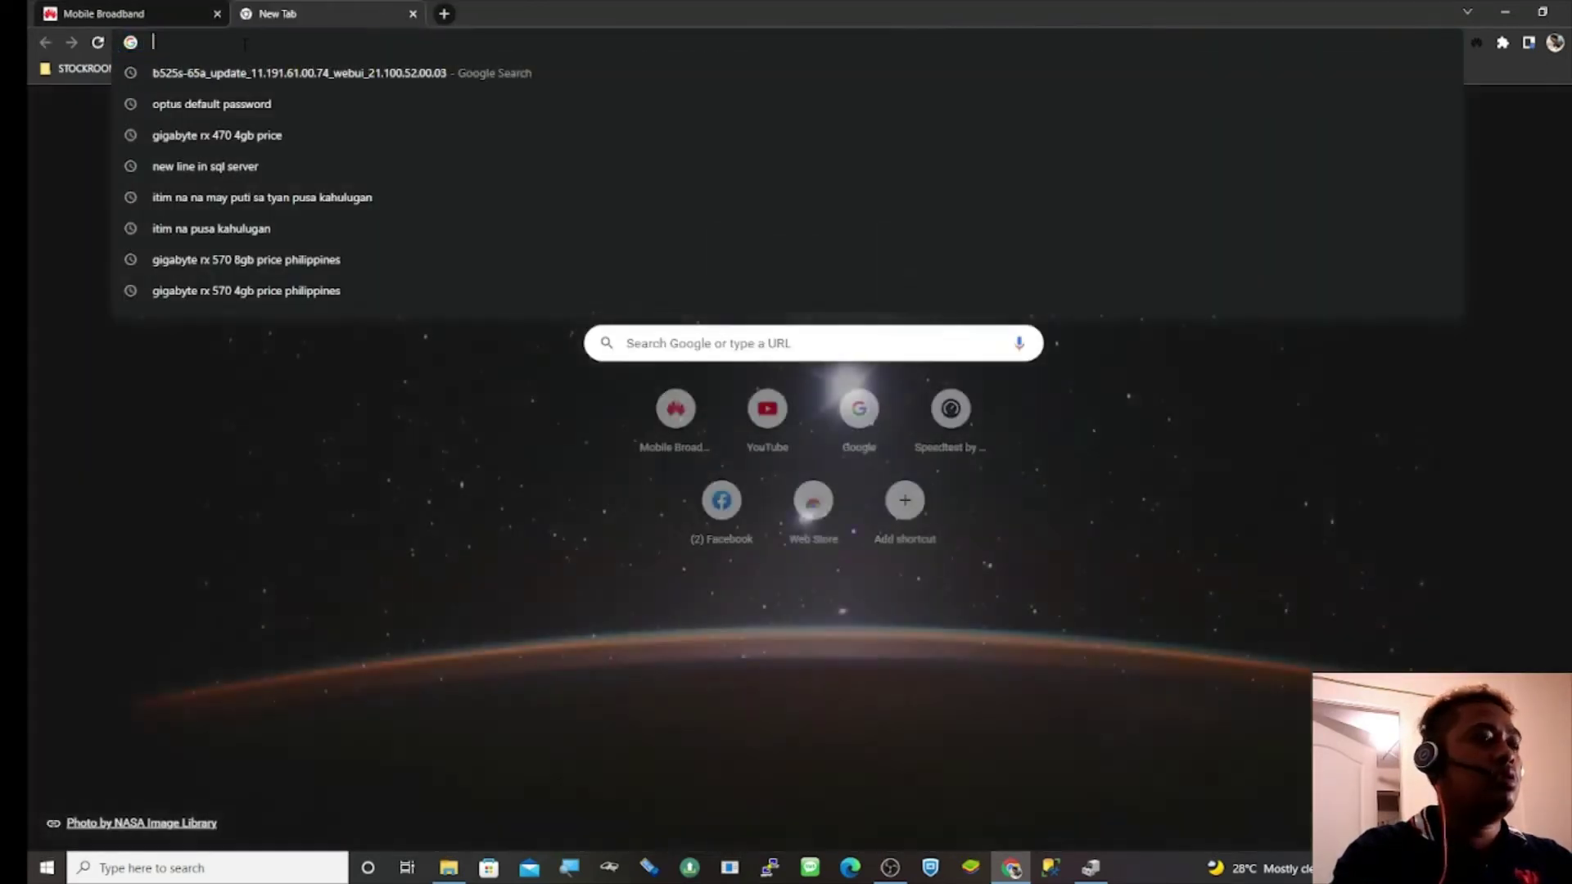
{"action": "type", "text": "sp"}
{"action": "key", "text": "Return"}
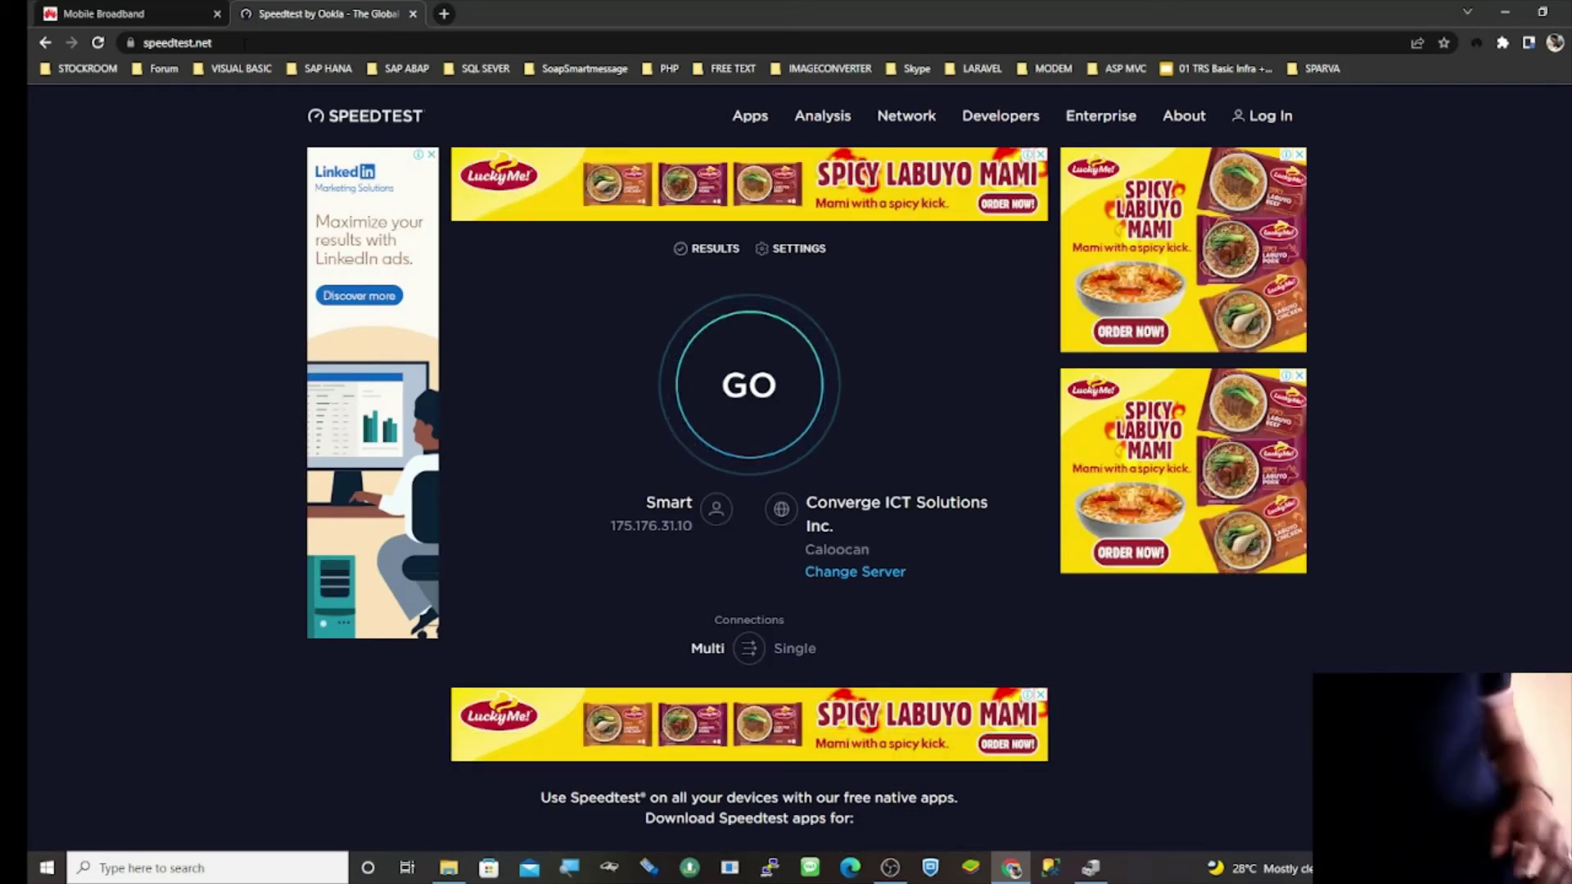
{"action": "left_click", "coordinate": [829, 573]}
{"action": "type", "text": "smar"}
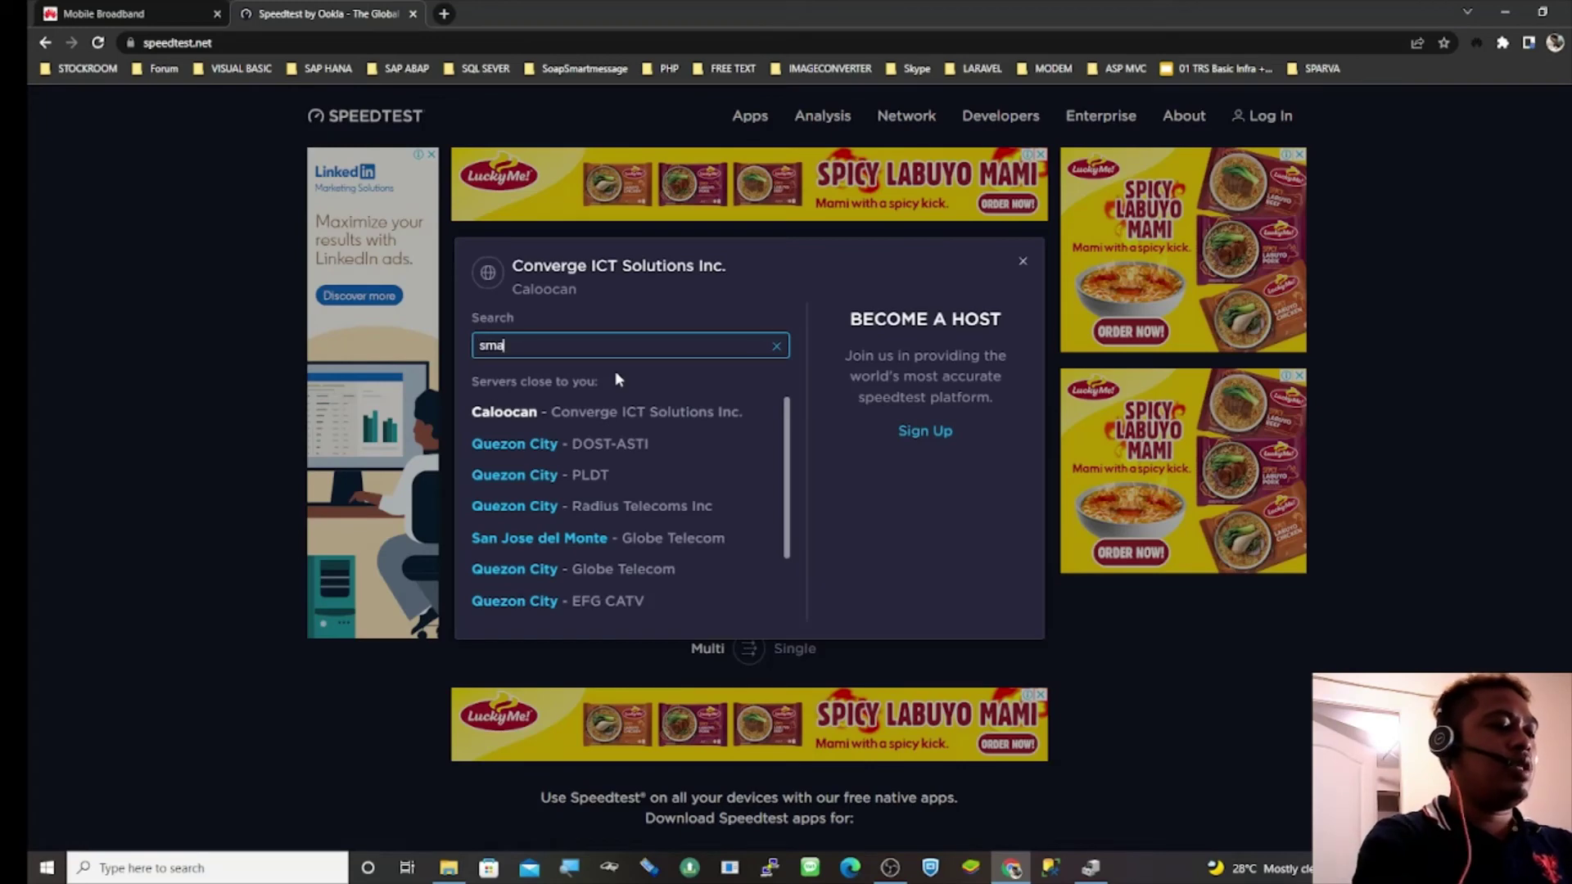
{"action": "left_click", "coordinate": [554, 396]}
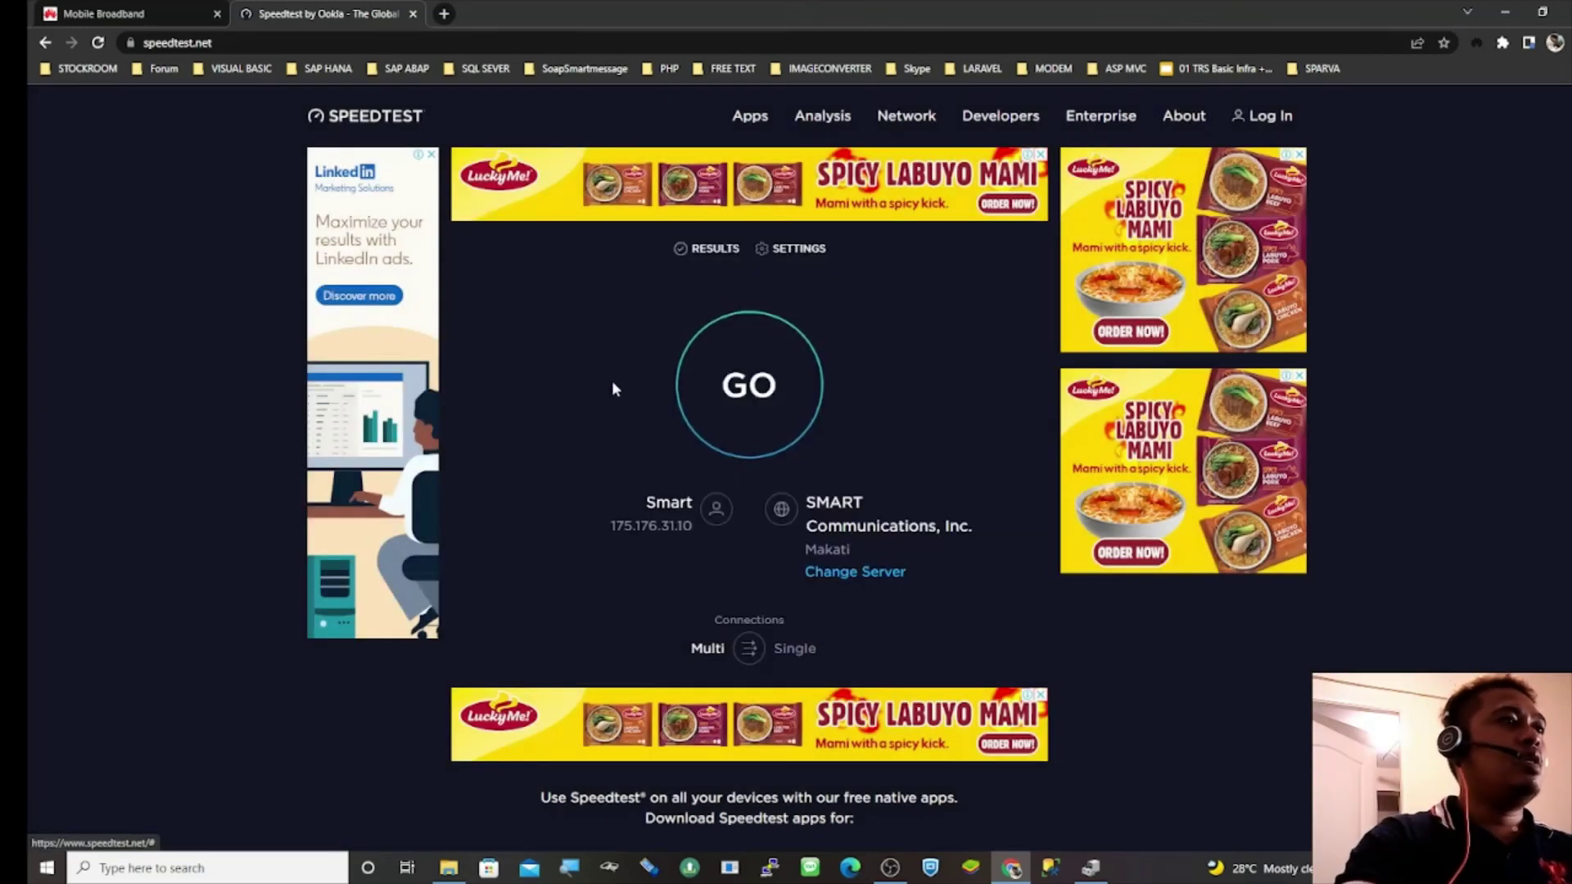
{"action": "left_click", "coordinate": [734, 386]}
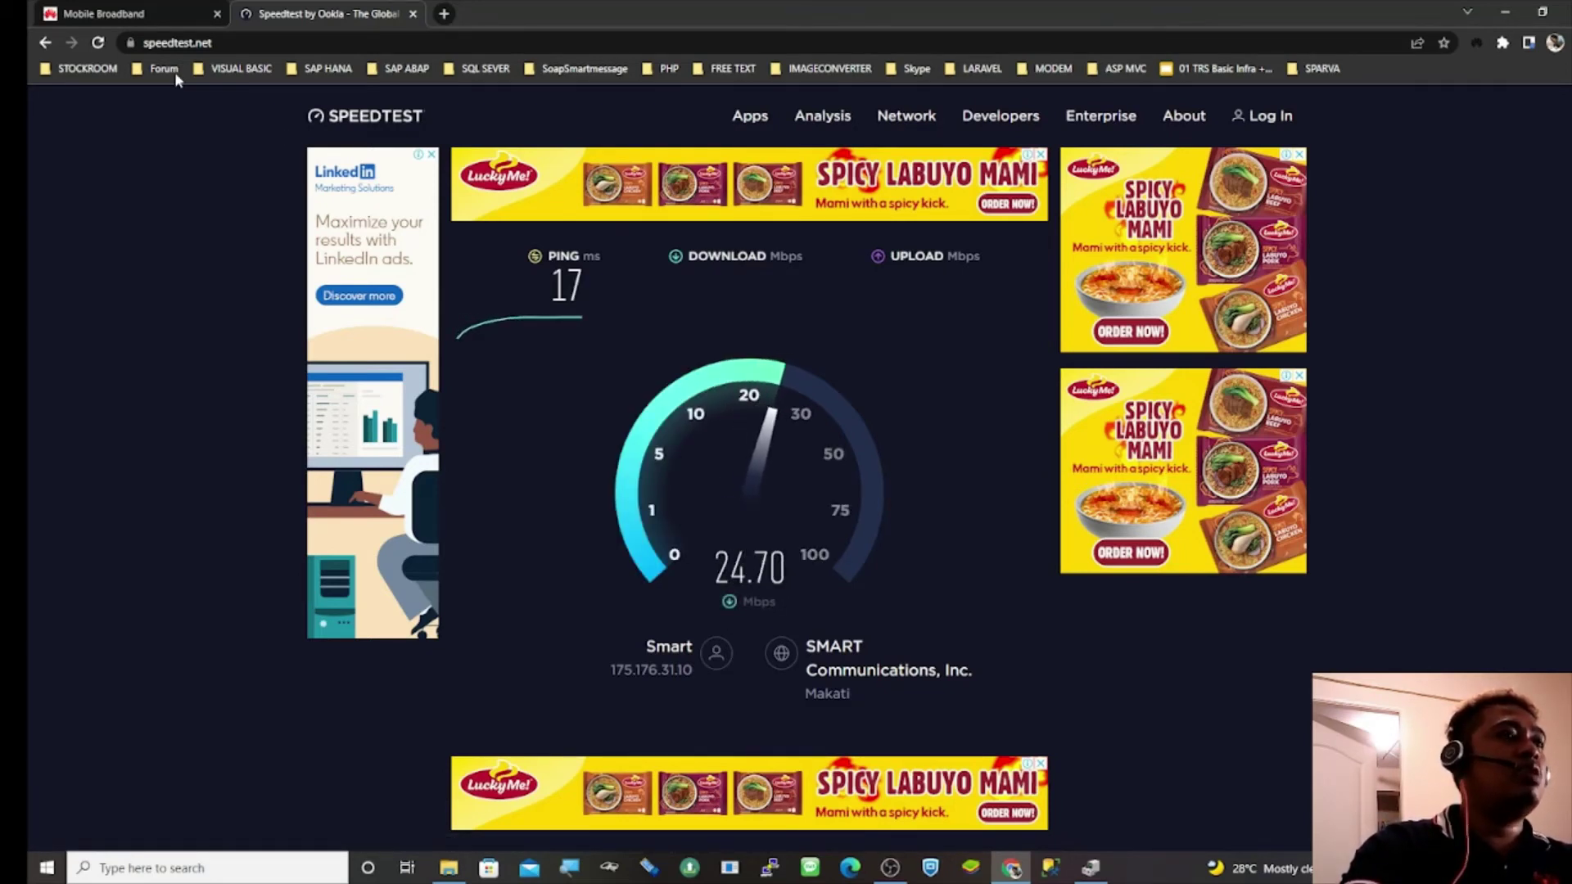
Step: Alternate between the modem status page and the running test as it reaches 28.81 Mbps download
{"action": "left_click", "coordinate": [160, 9]}
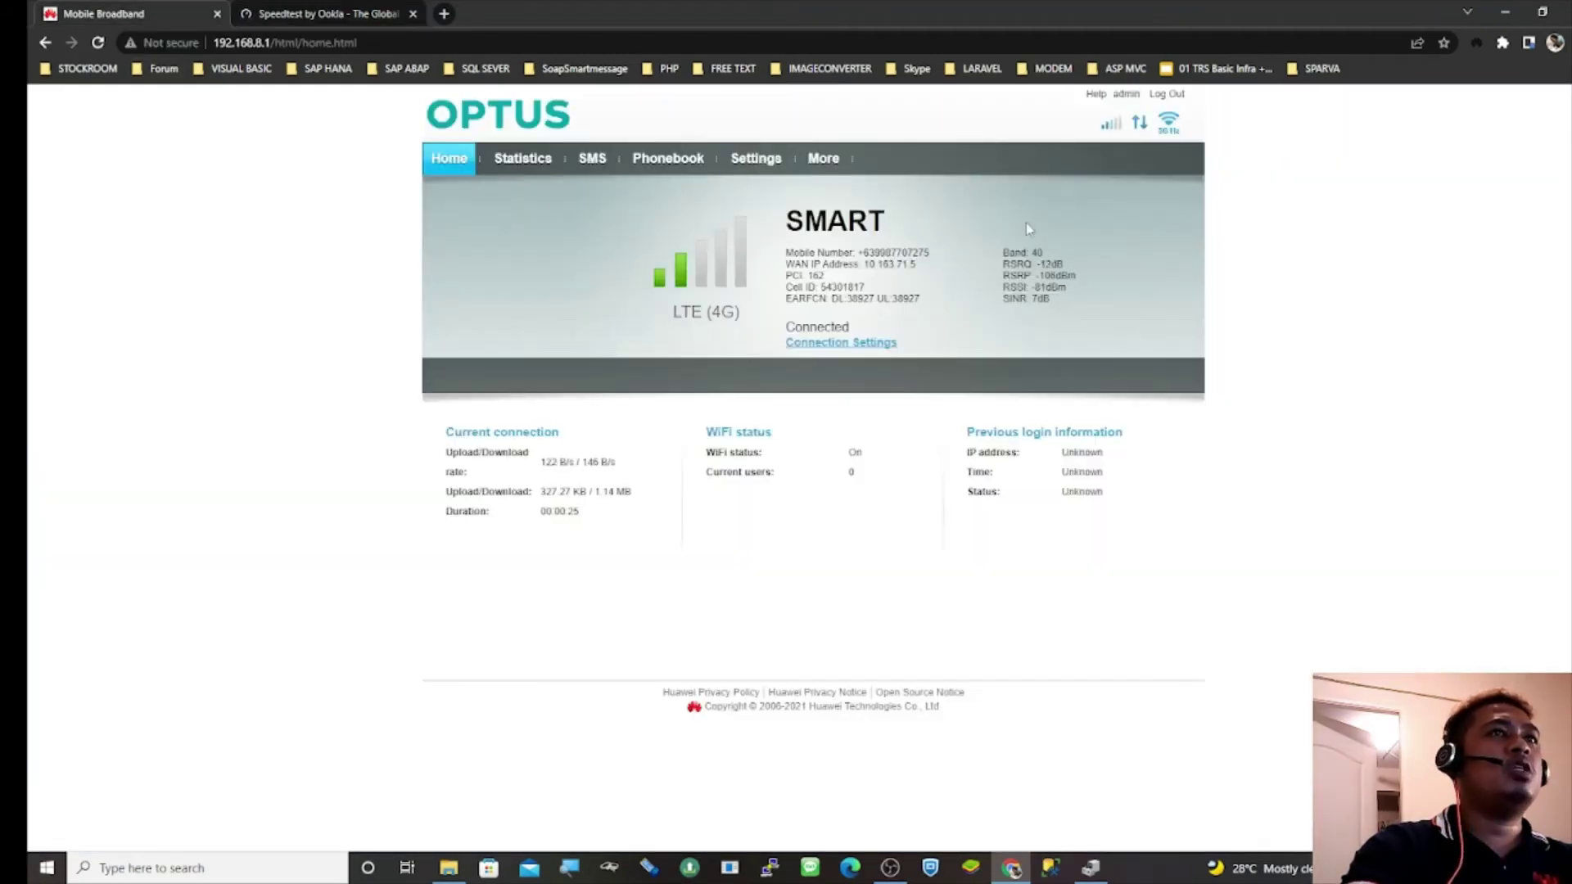
{"action": "left_click", "coordinate": [326, 10]}
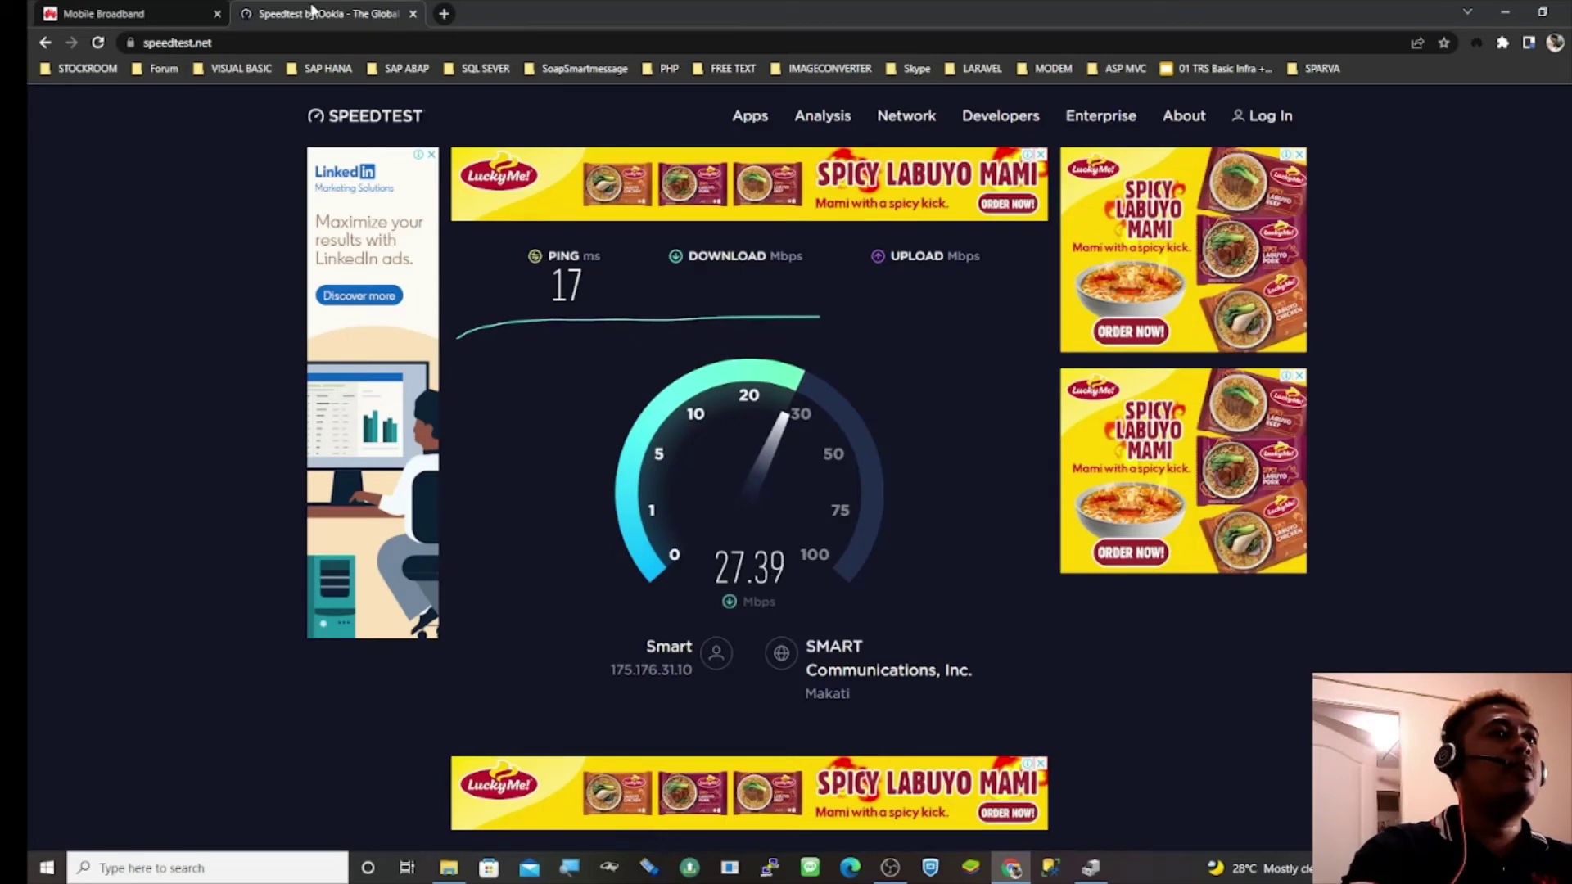
{"action": "left_click", "coordinate": [157, 21]}
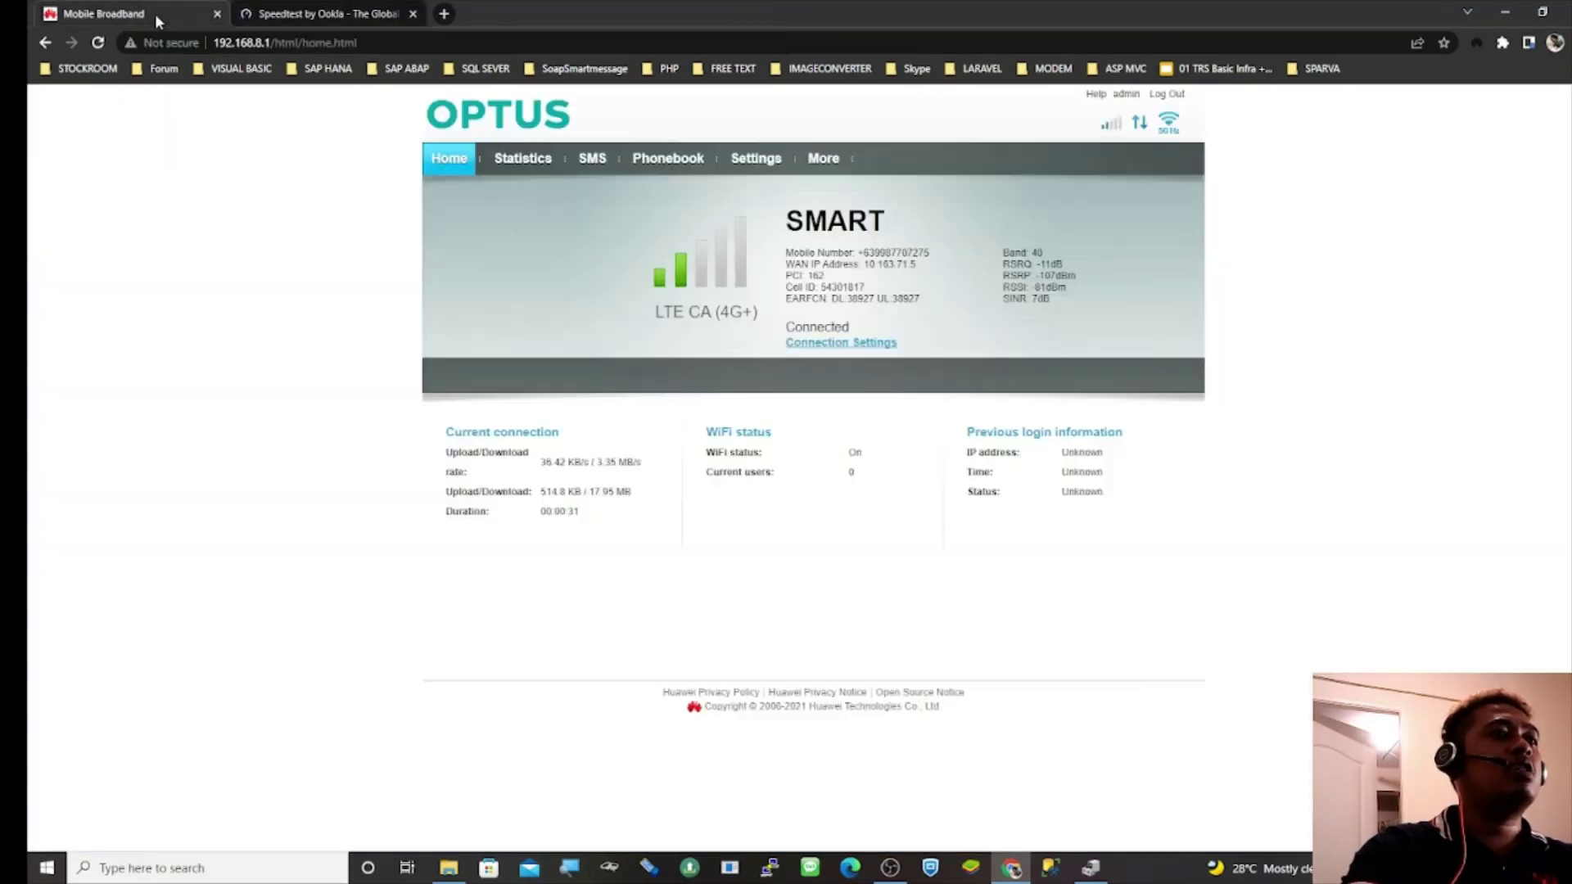
{"action": "left_click", "coordinate": [370, 15]}
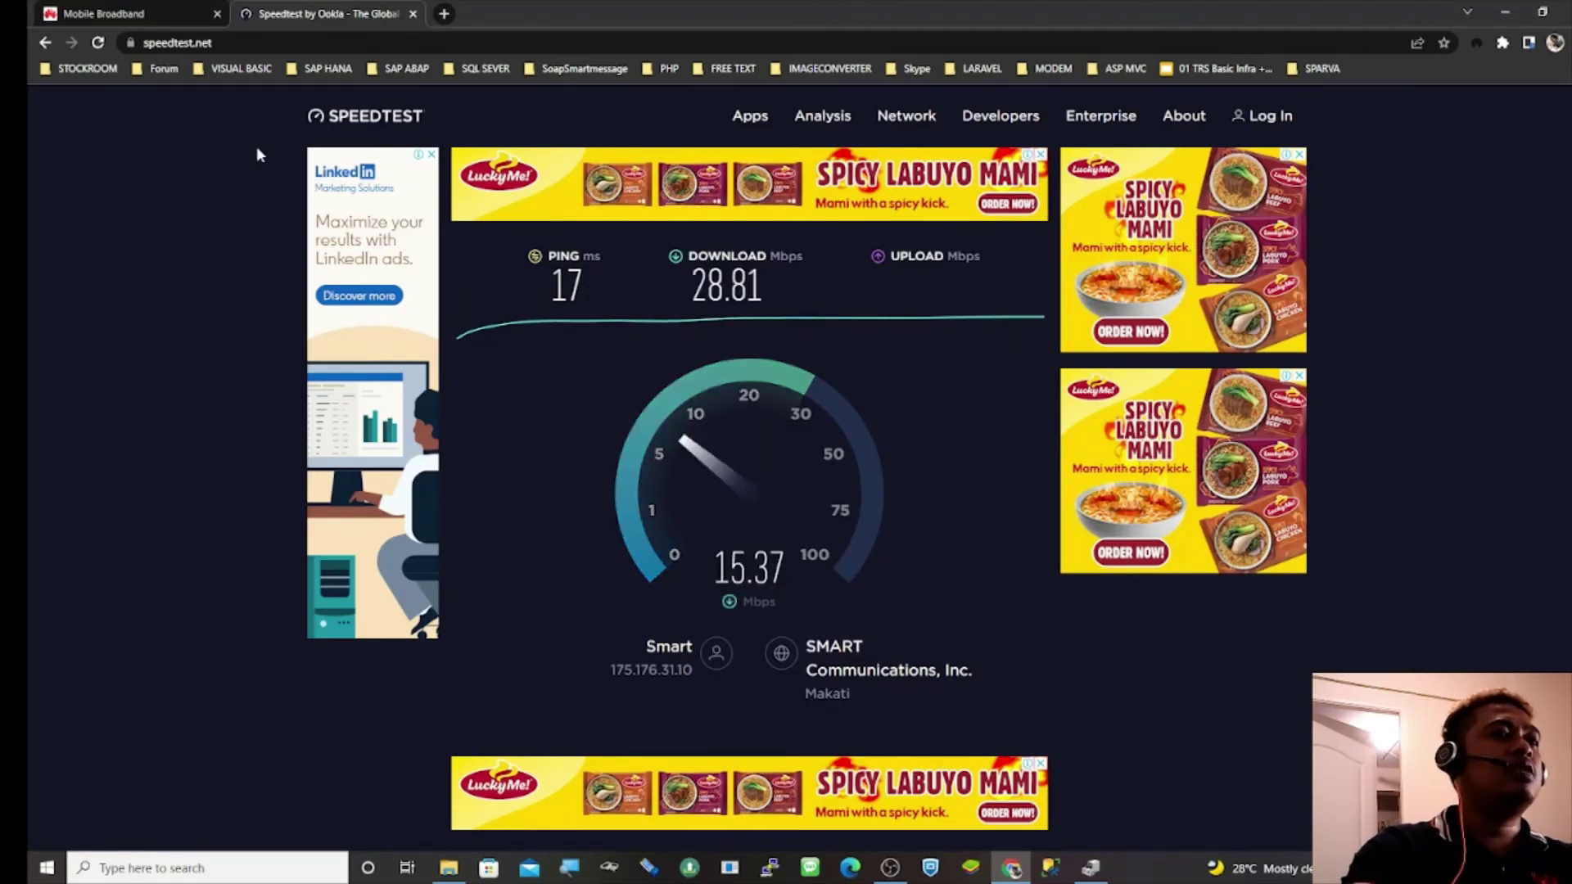
{"action": "left_click", "coordinate": [143, 12]}
{"action": "left_click", "coordinate": [370, 14]}
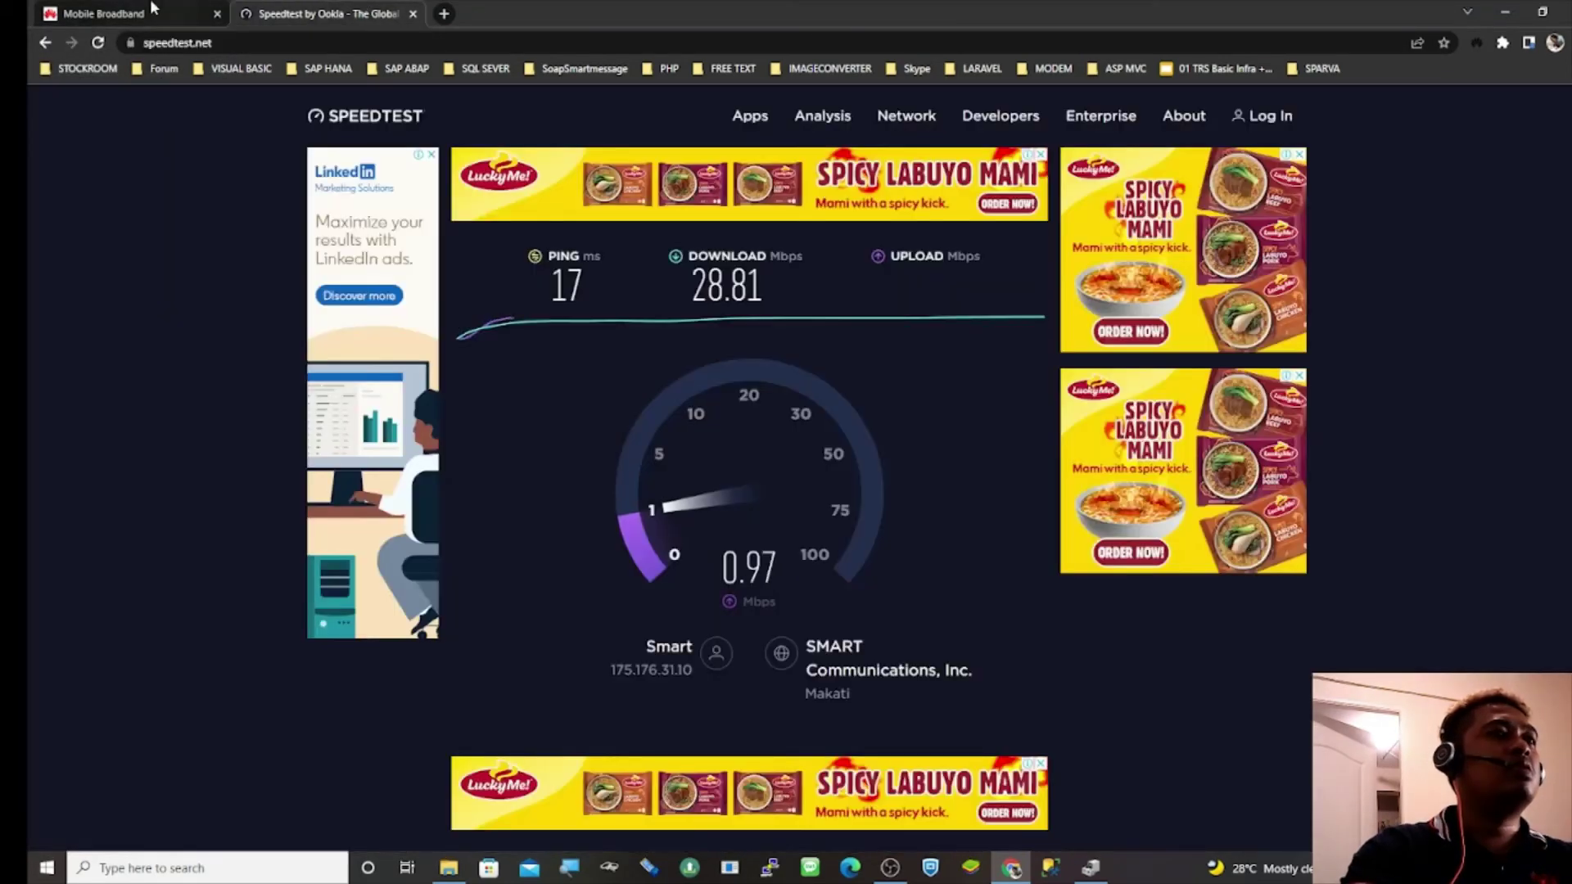
{"action": "left_click", "coordinate": [142, 12]}
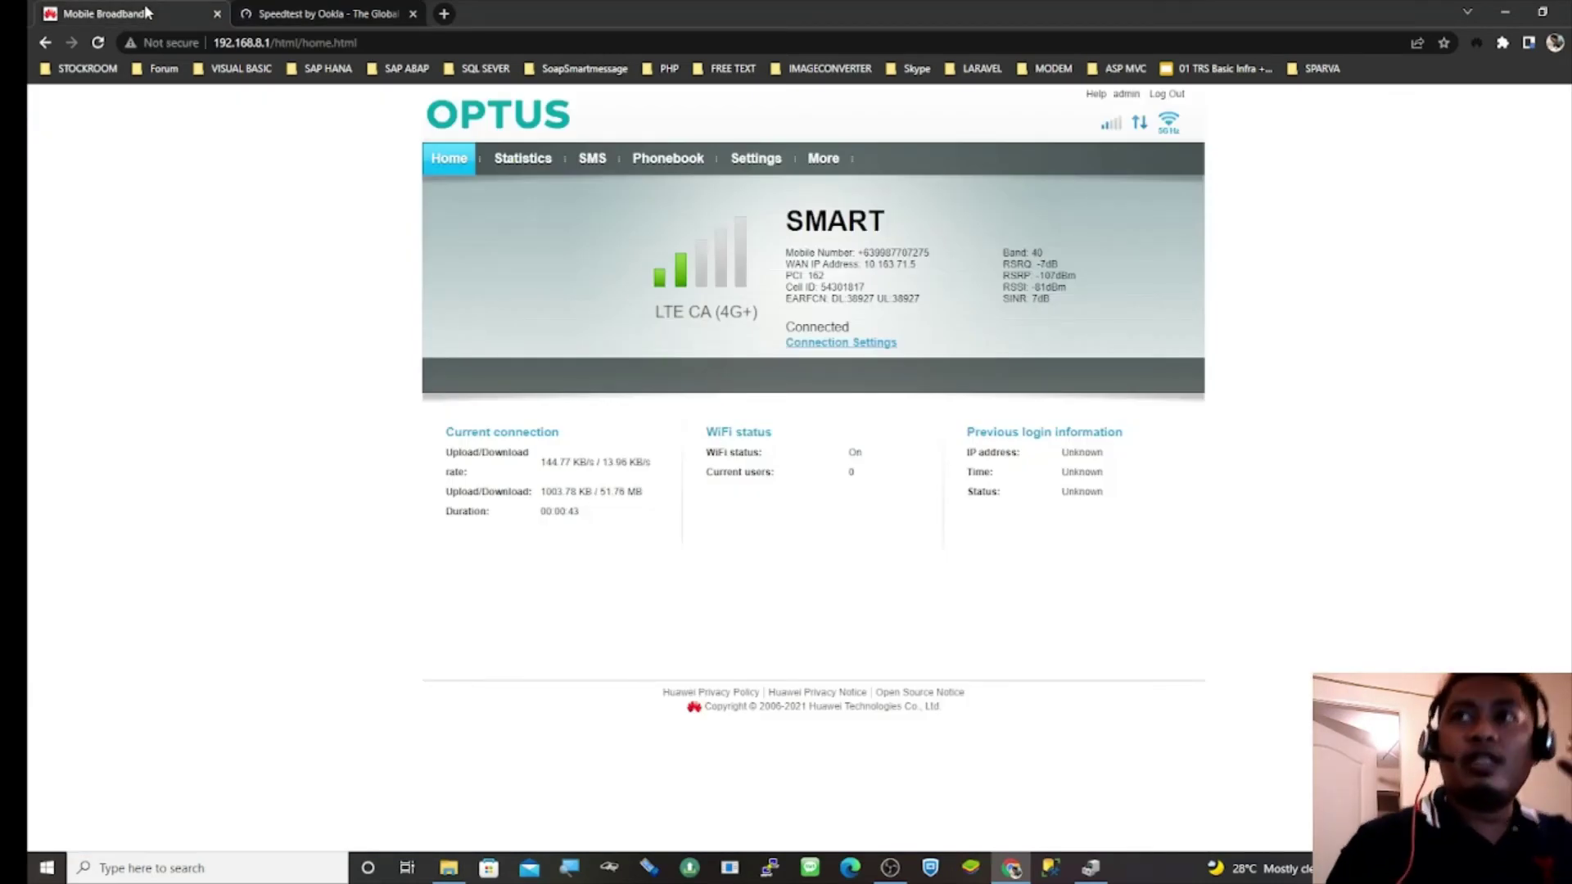